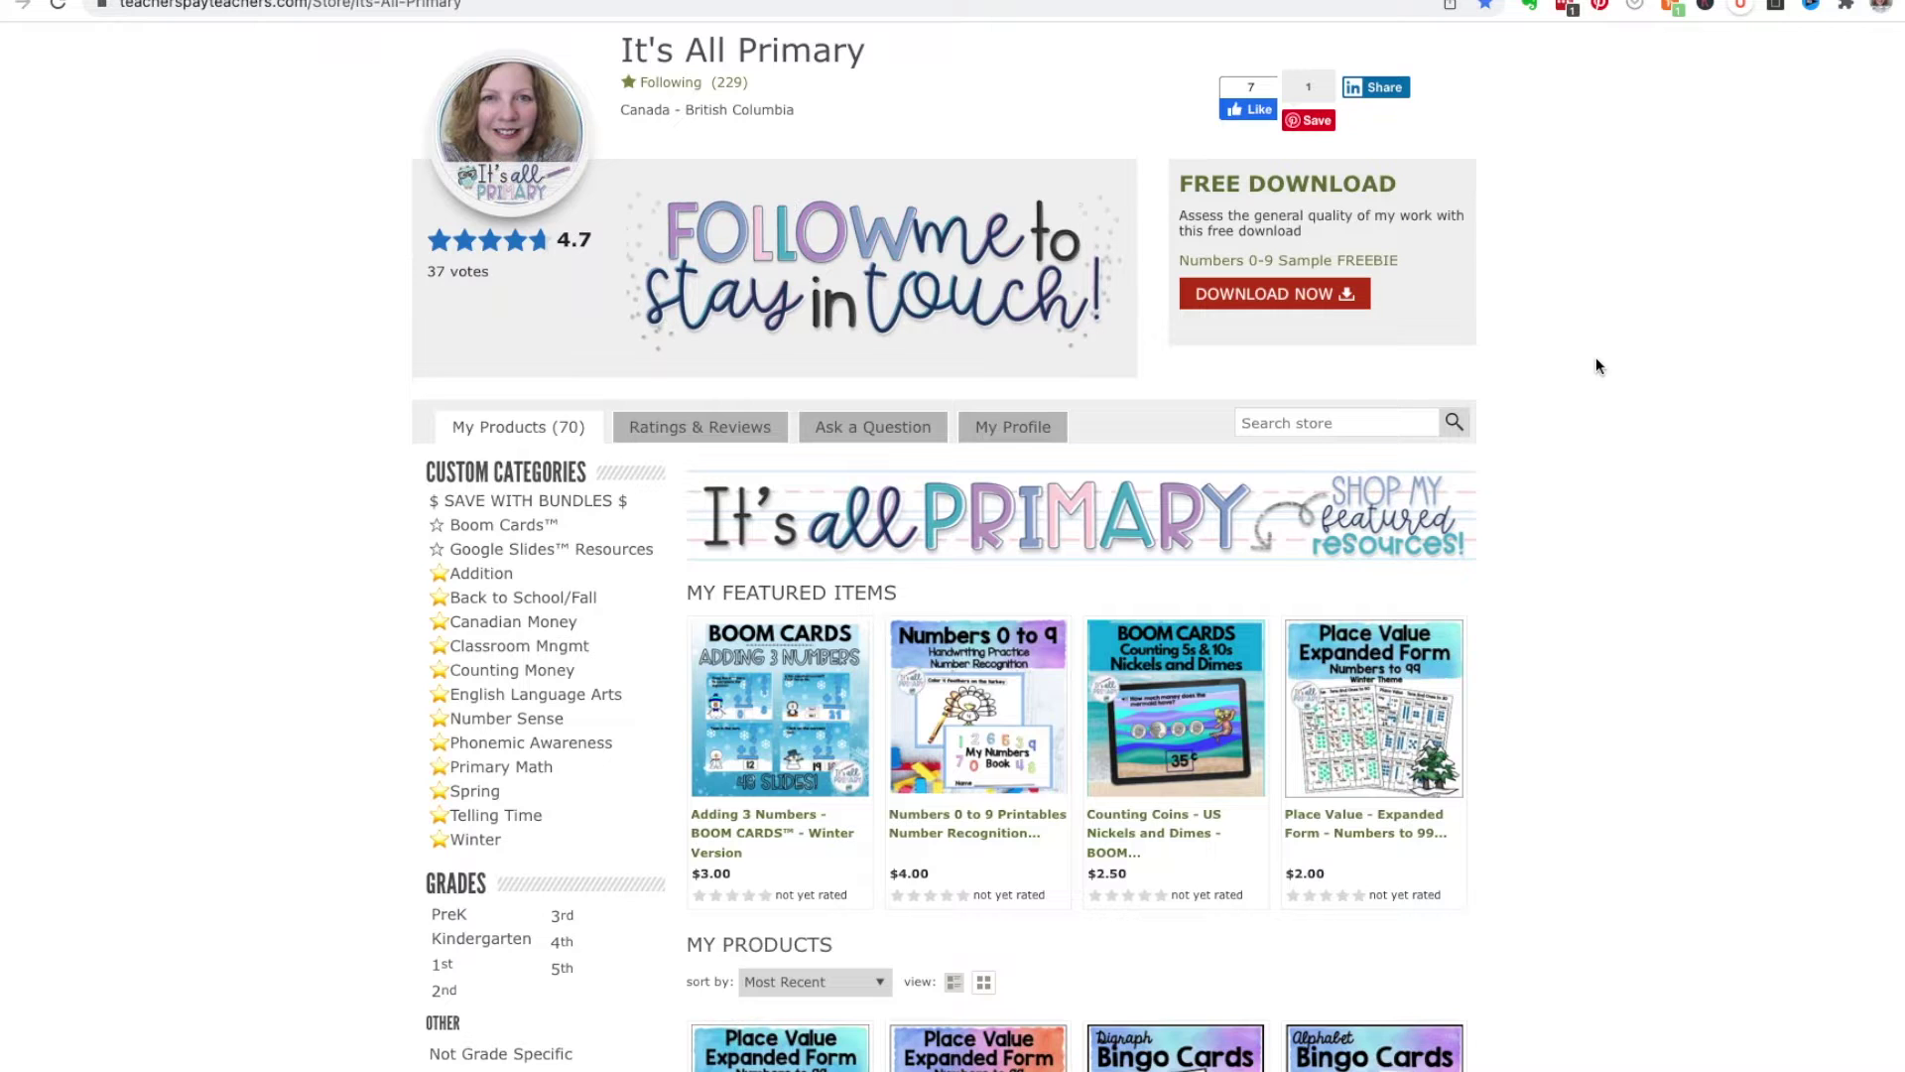
Review the TpT store's product listings, return to the top, then switch to the Canva tab
scroll(1598, 365, down, 1)
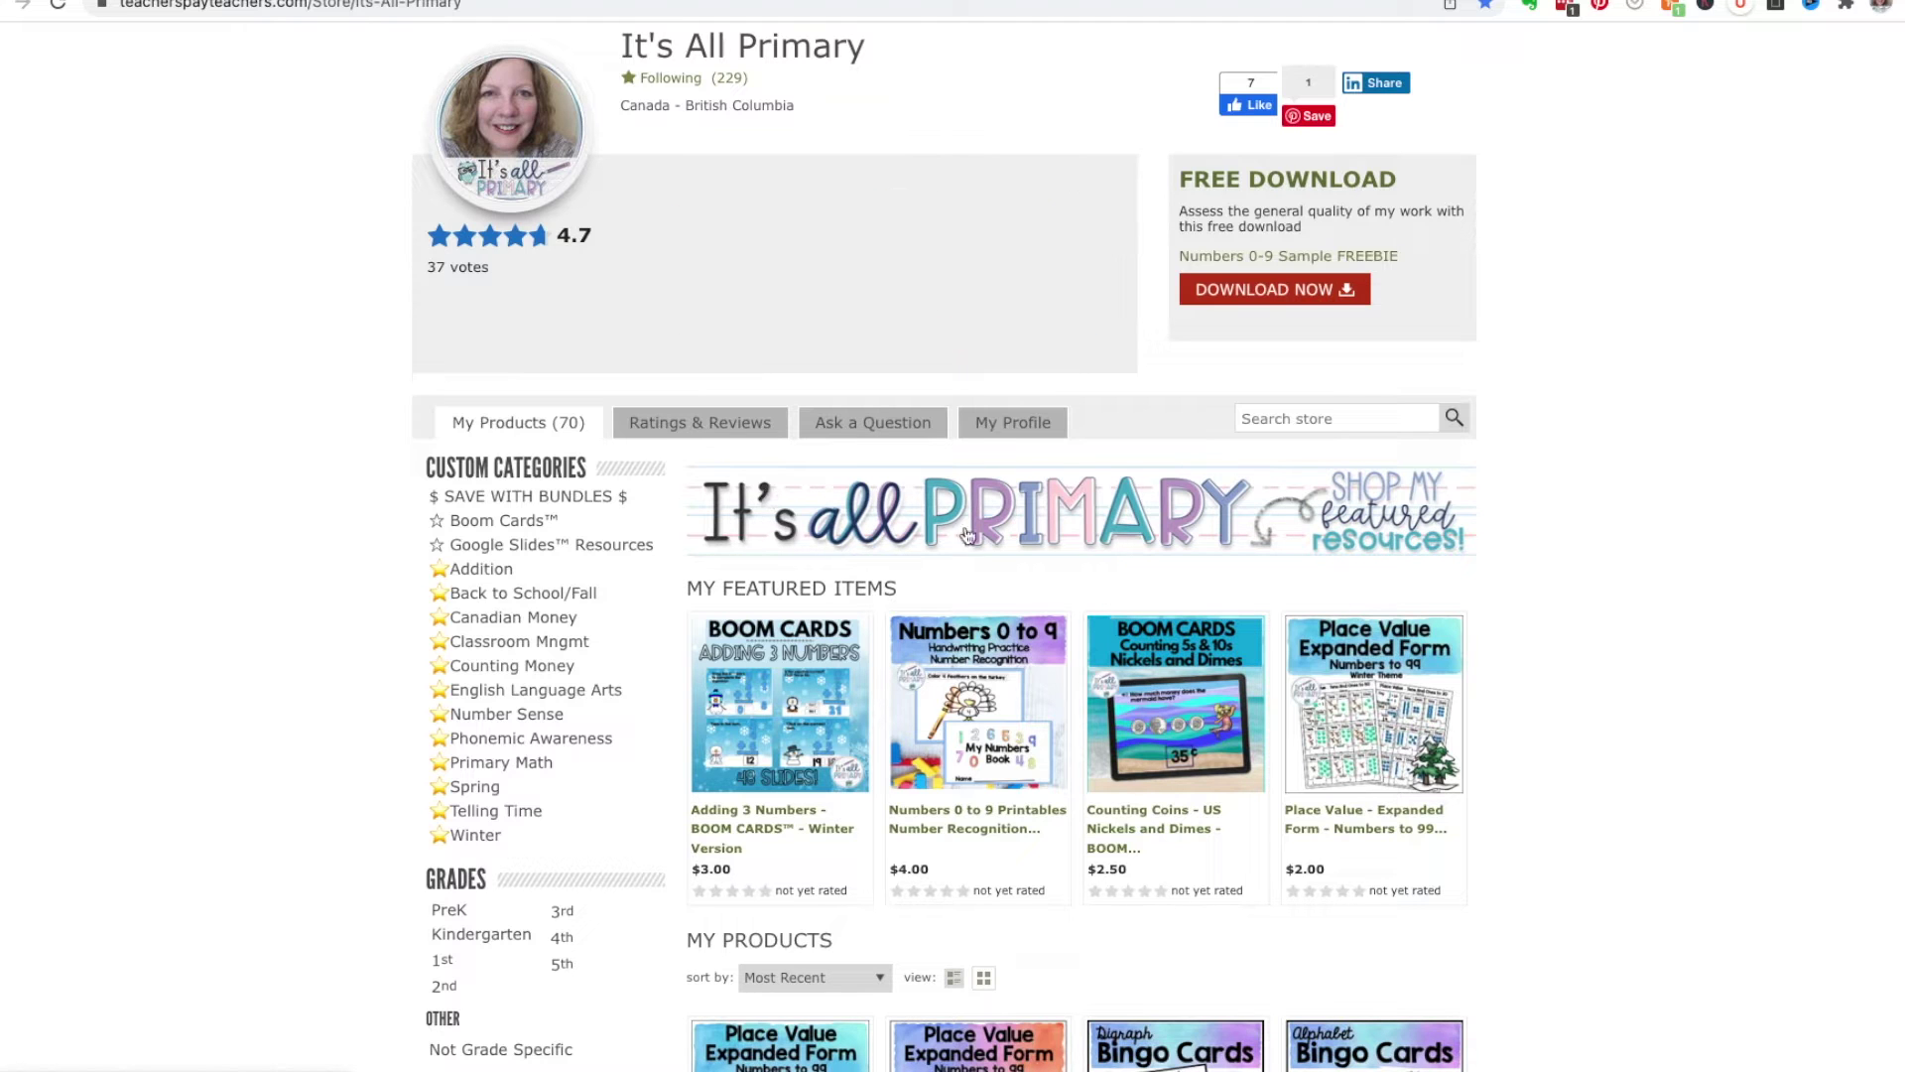
scroll(949, 585, down, 1)
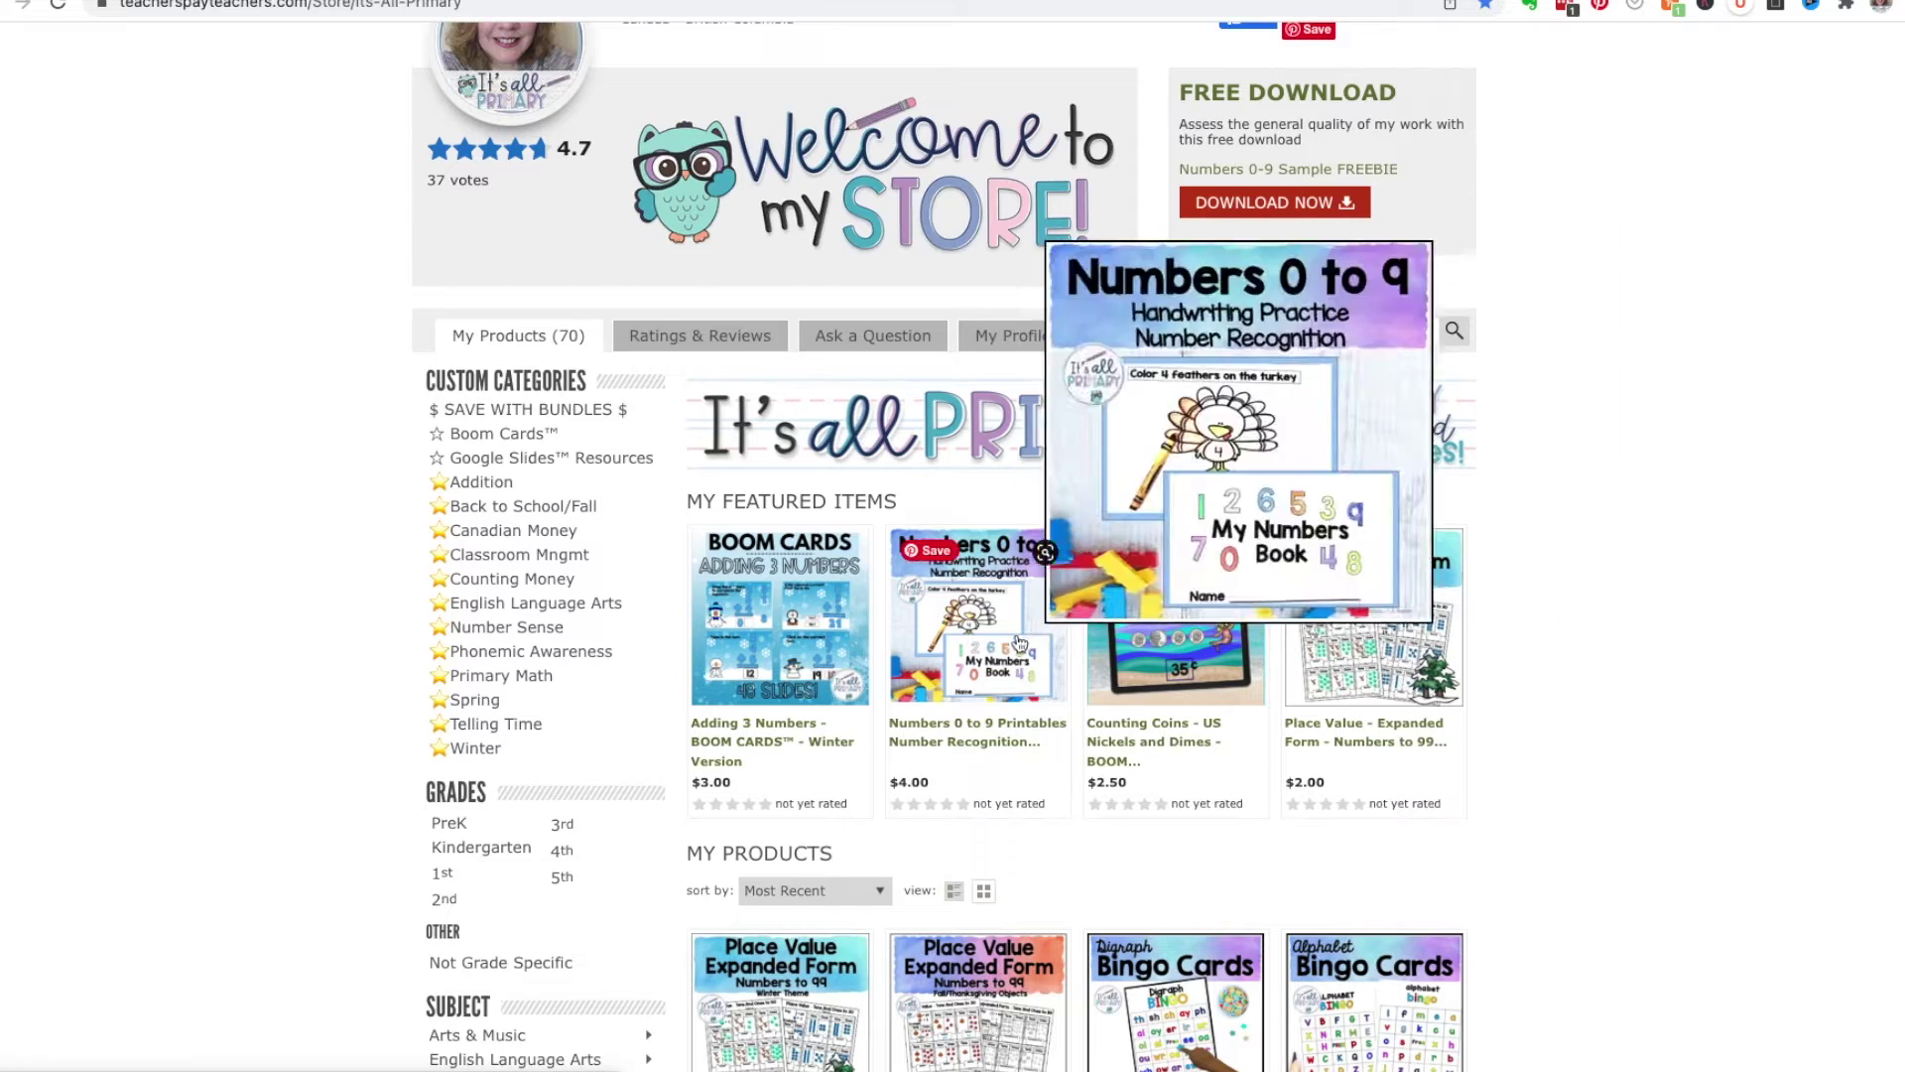
mouse_move(989, 620)
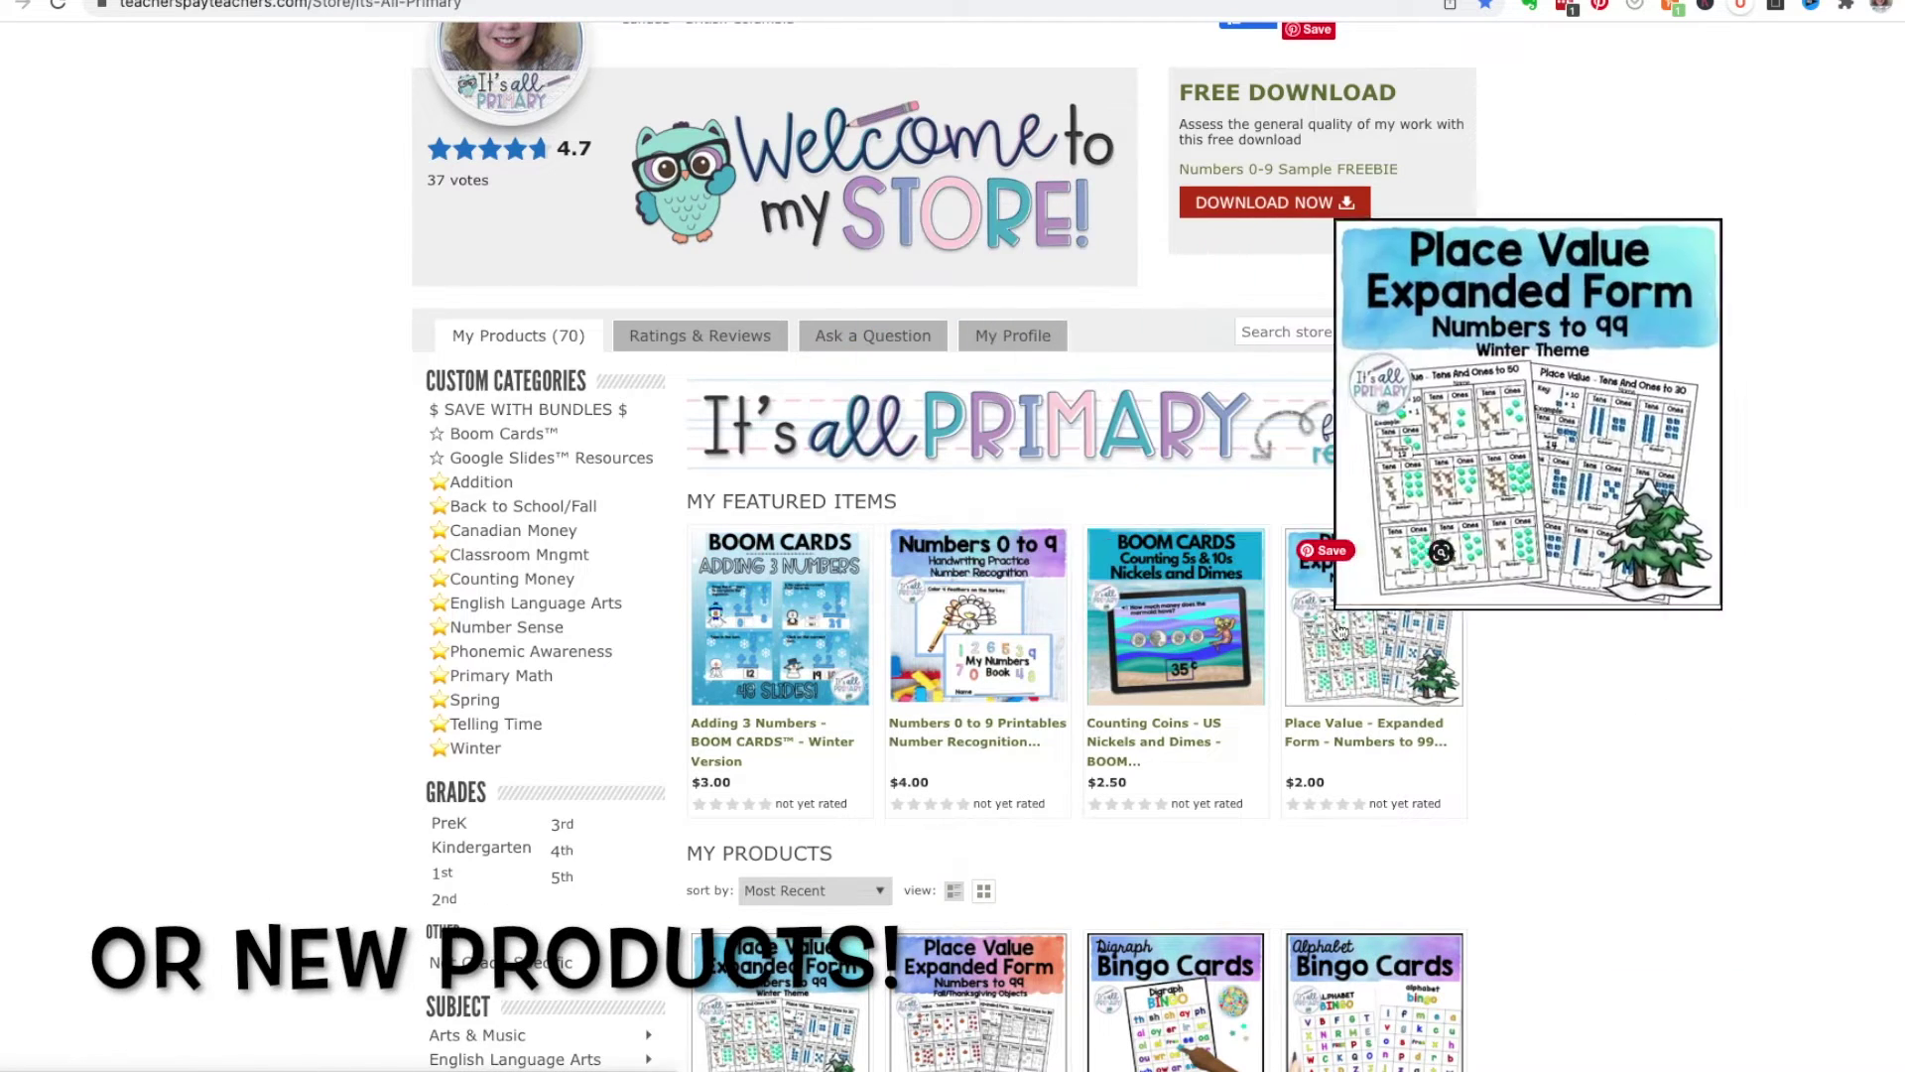
mouse_move(709, 670)
scroll(709, 670, down, 7)
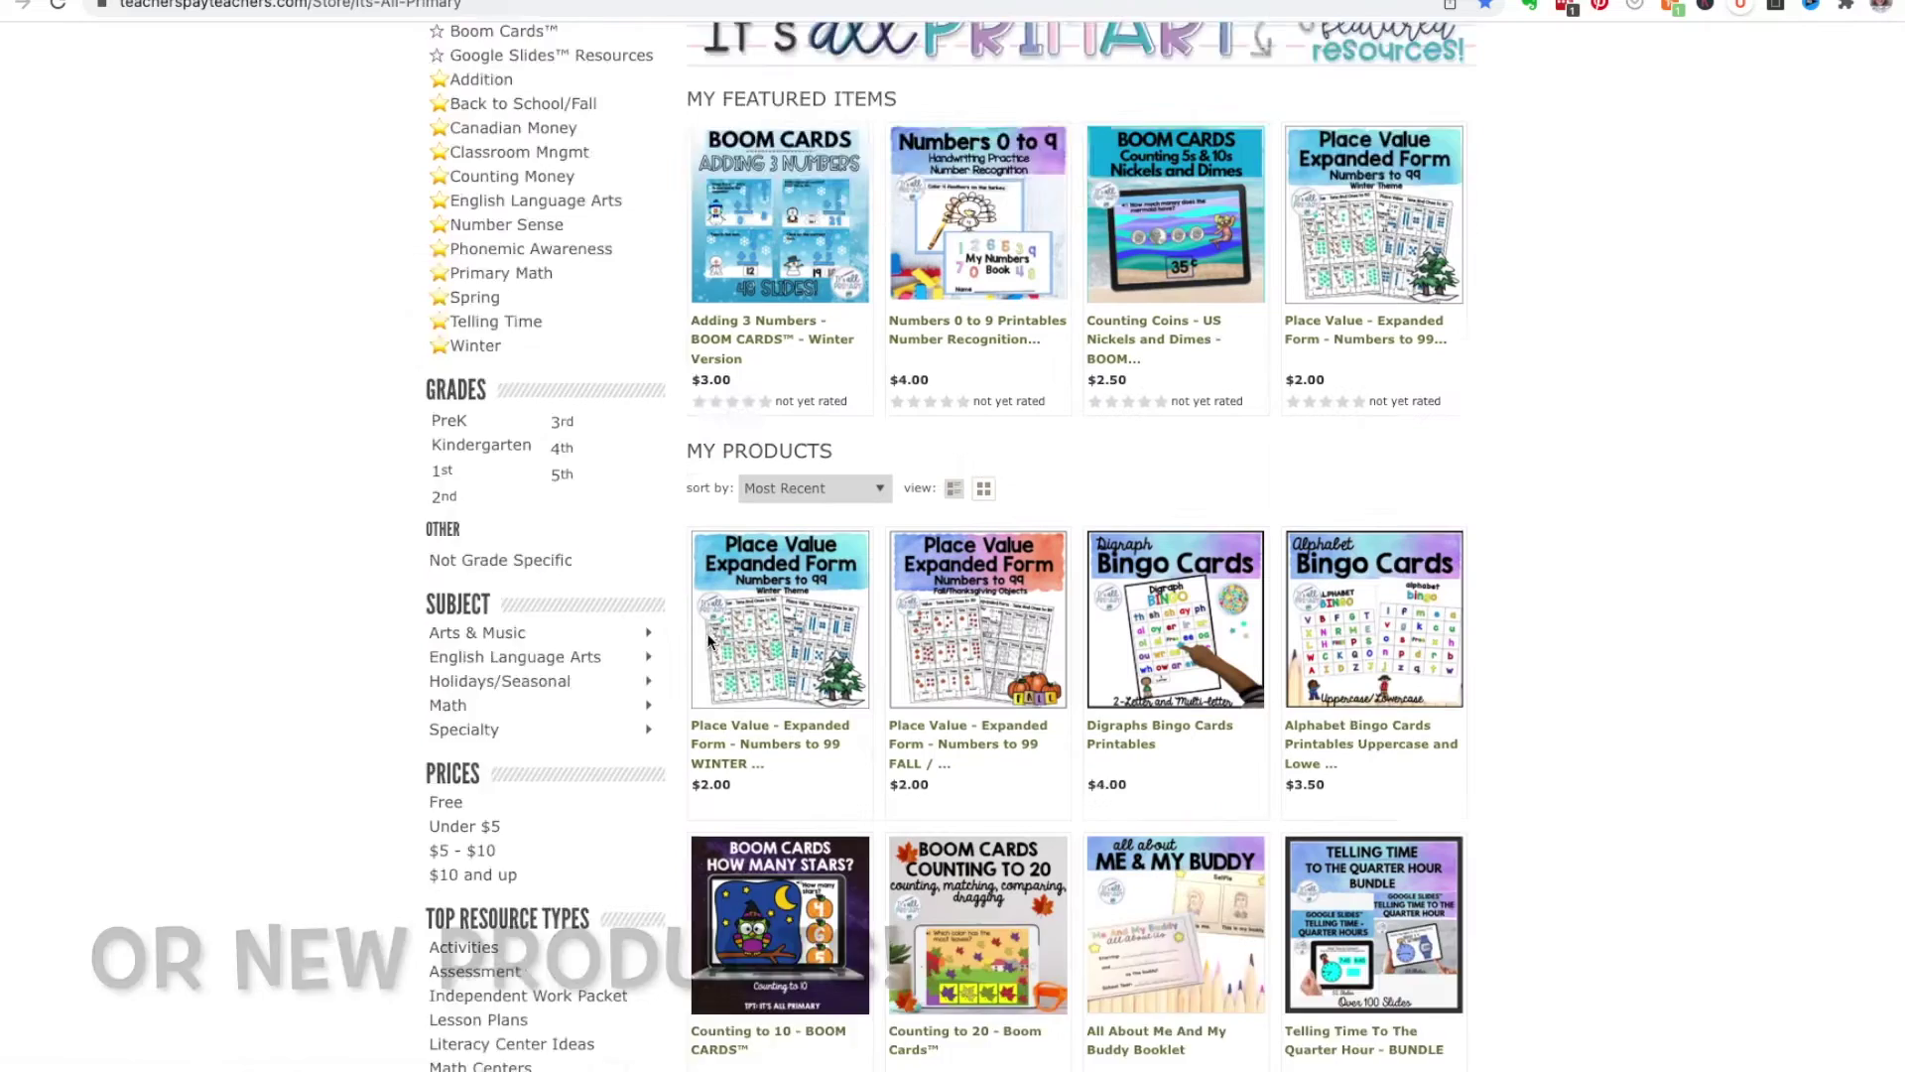
scroll(707, 640, down, 7)
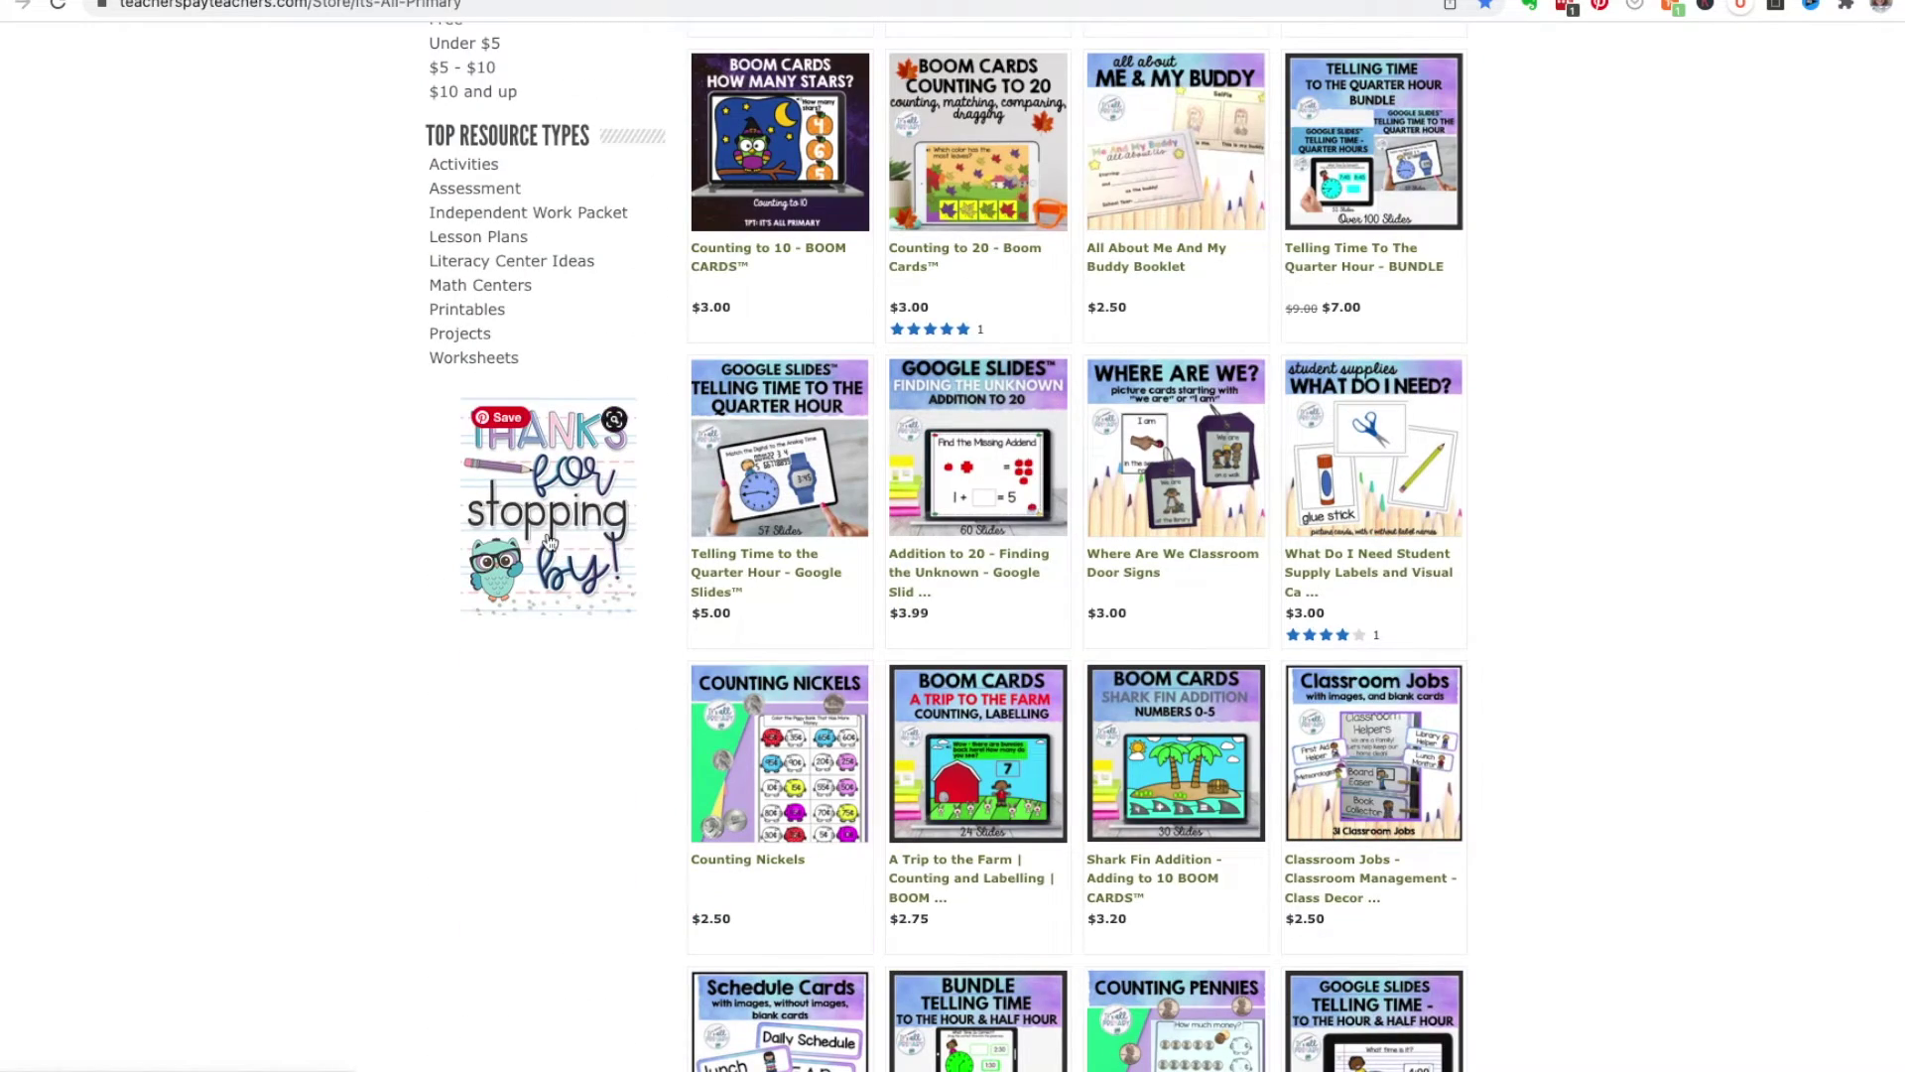
scroll(551, 541, up, 15)
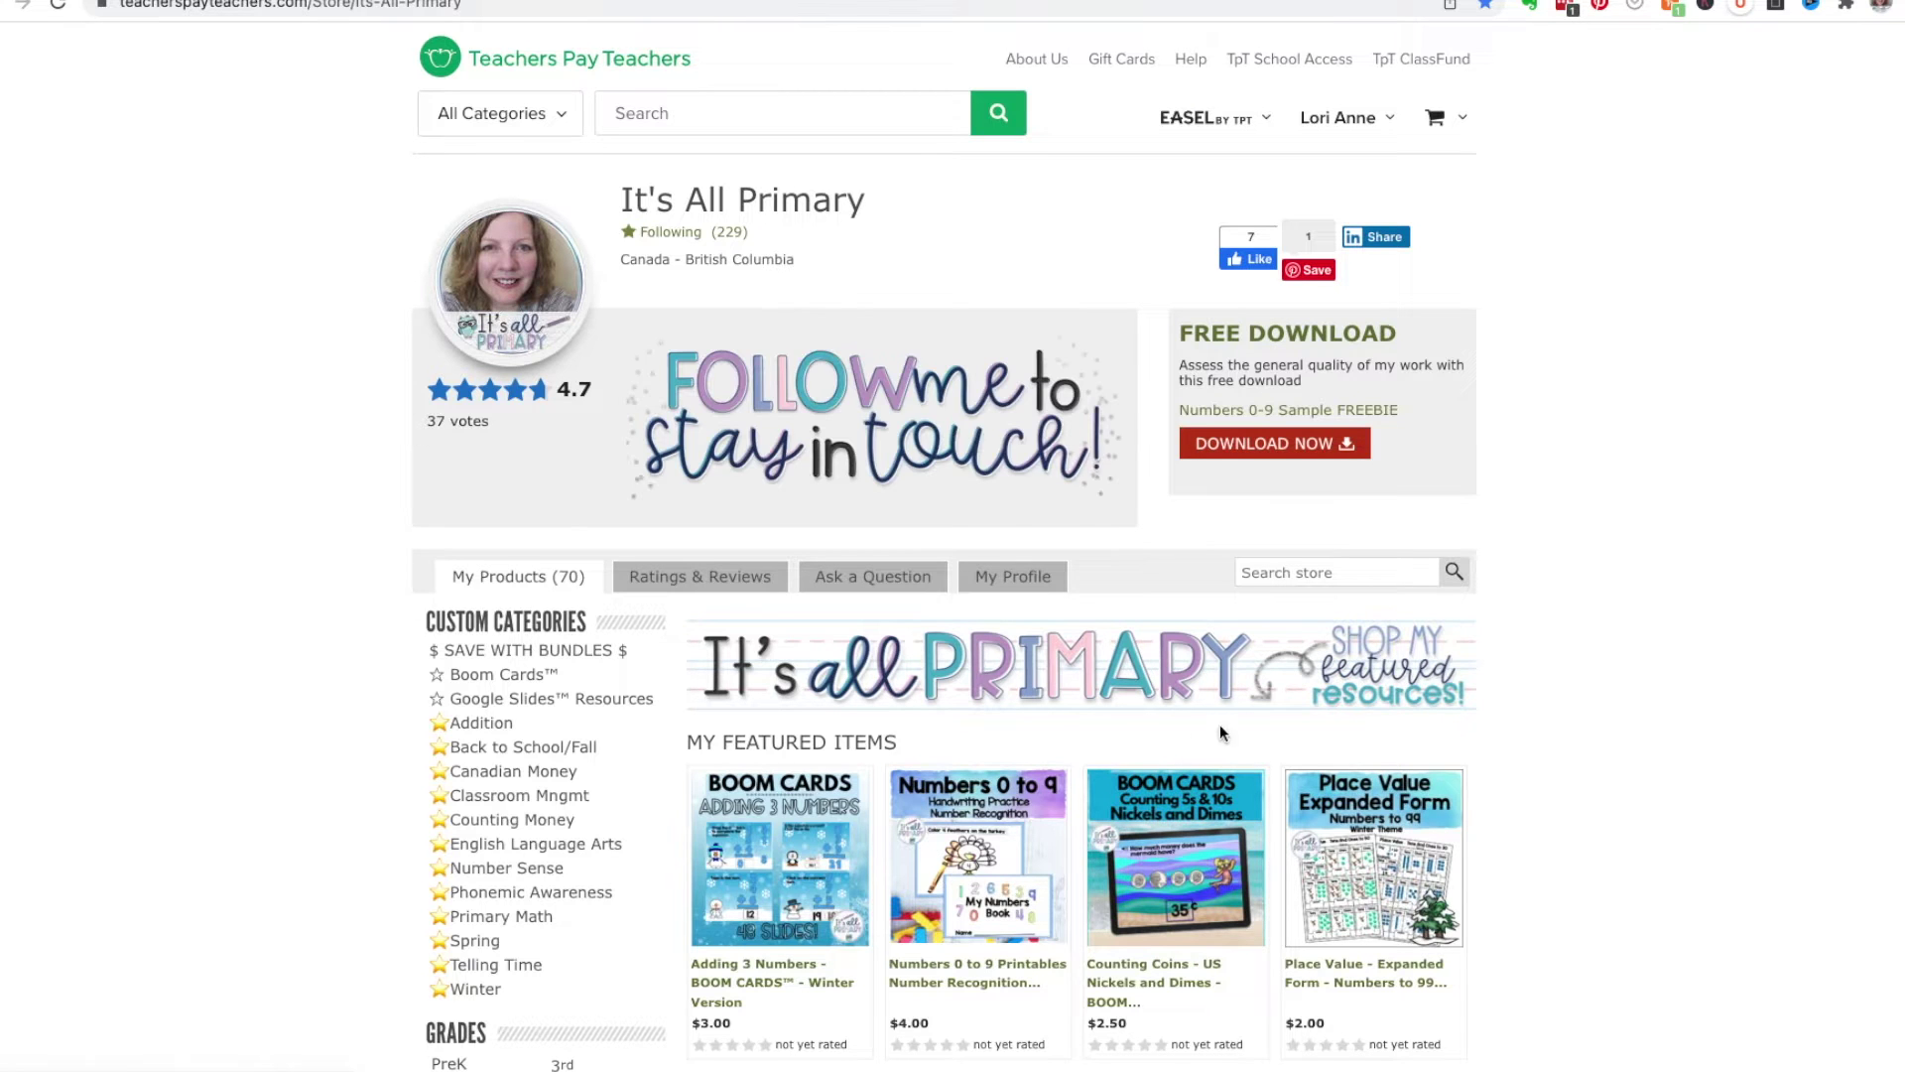
mouse_move(975, 886)
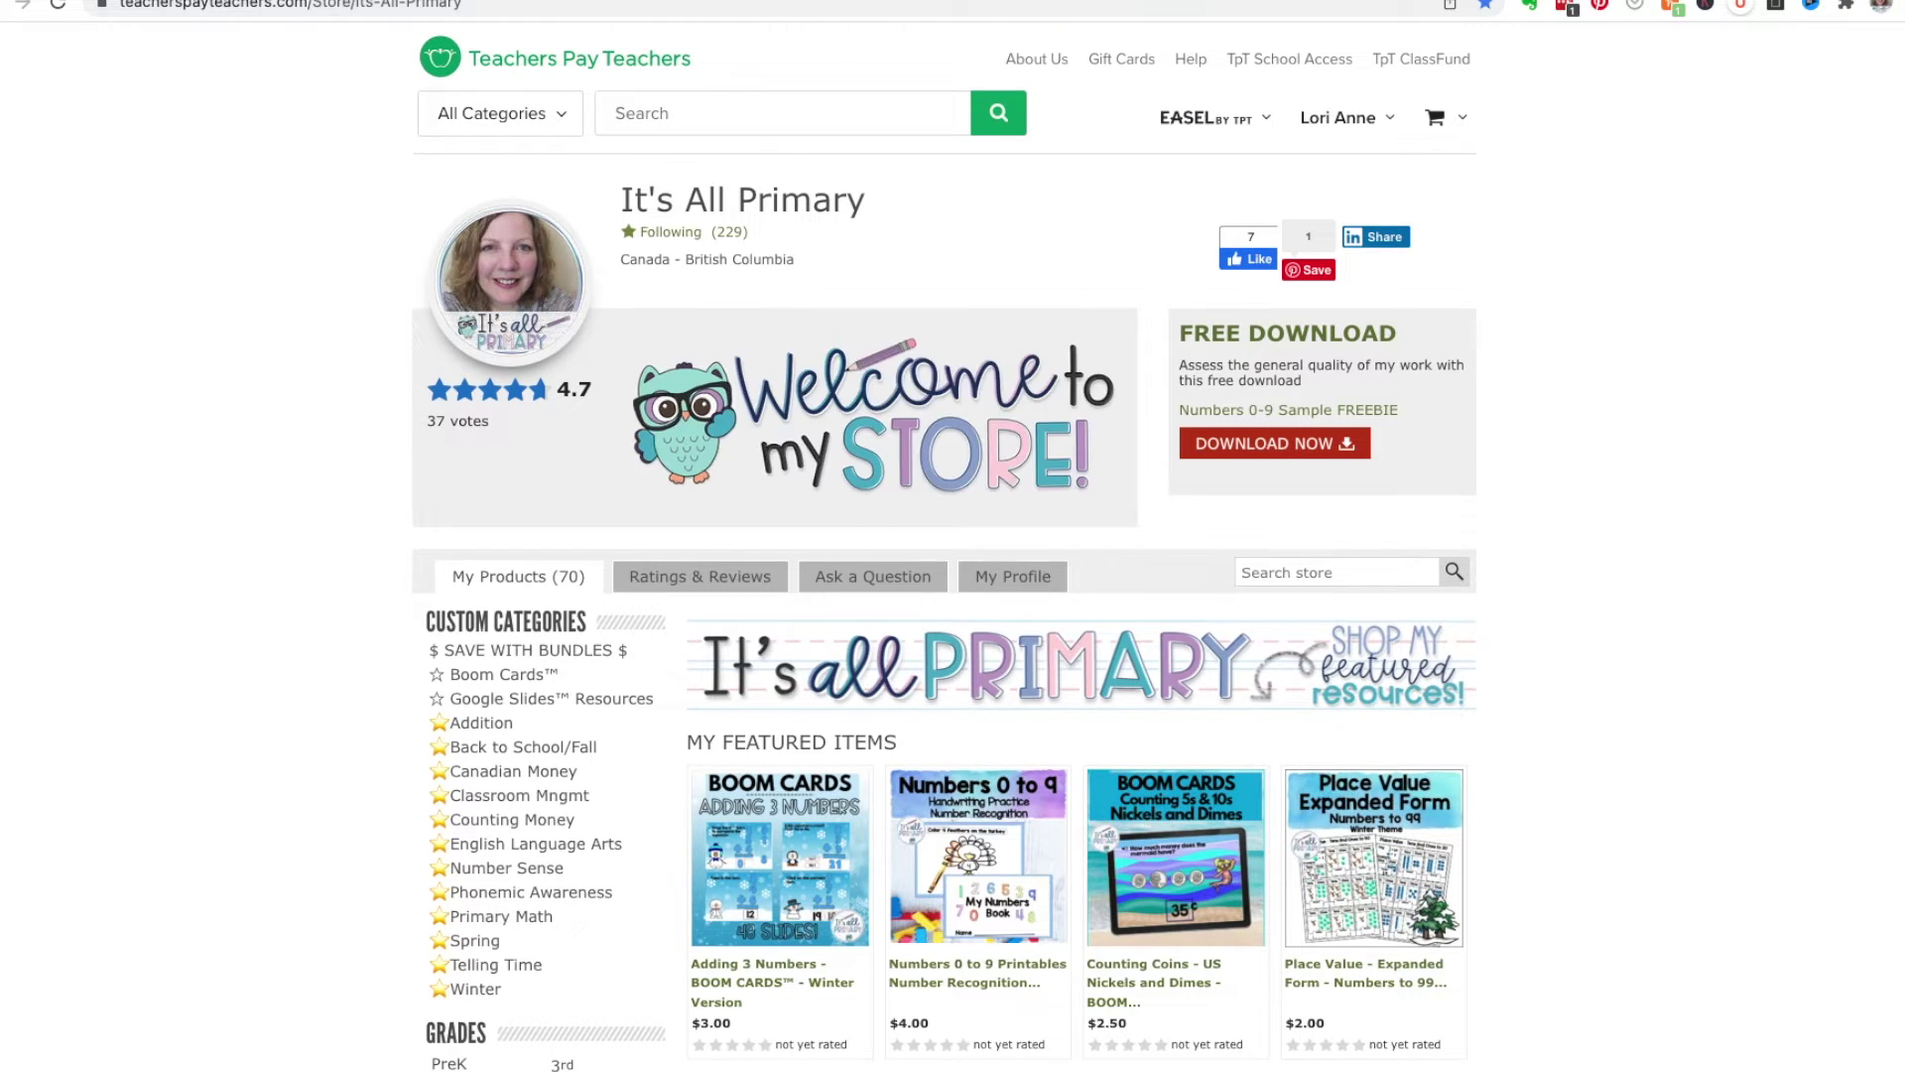
key(ctrl+Tab)
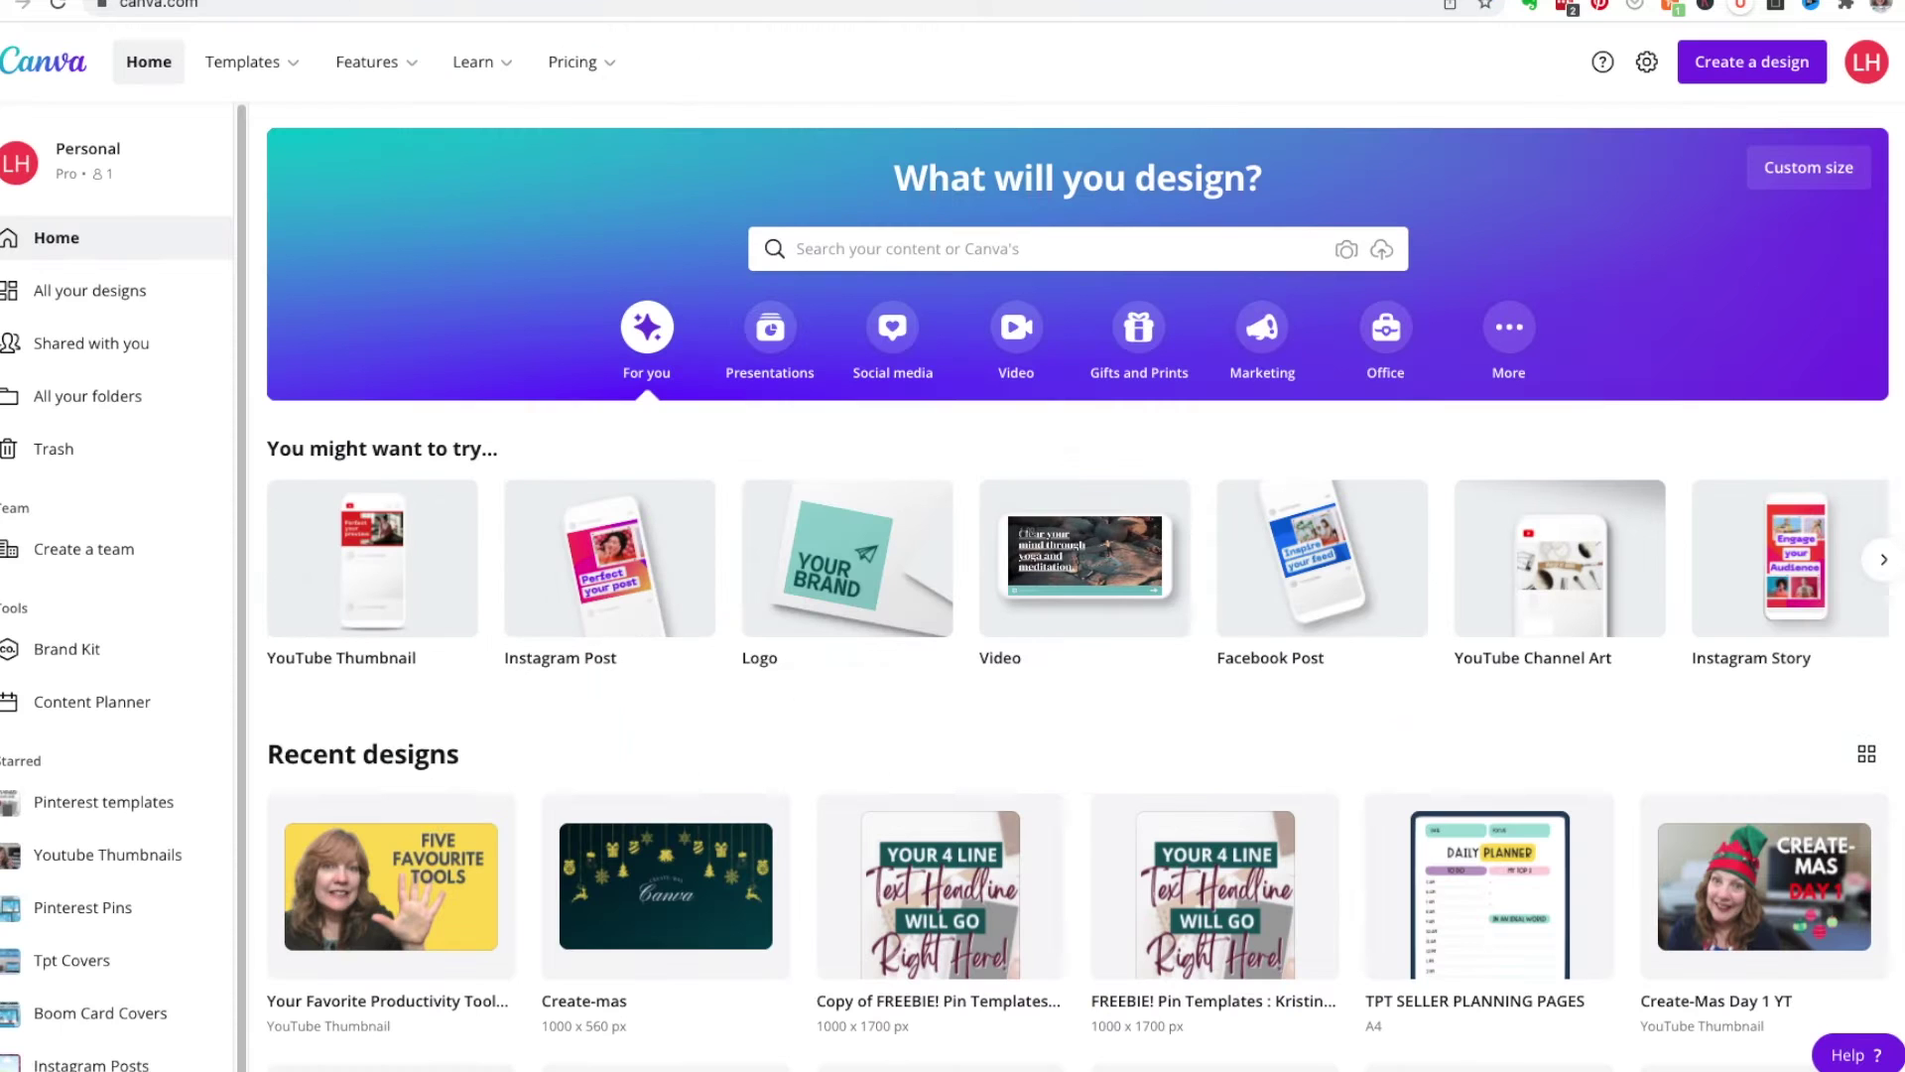
Create a new blank custom-size design of 718 × 90 px
click(1758, 63)
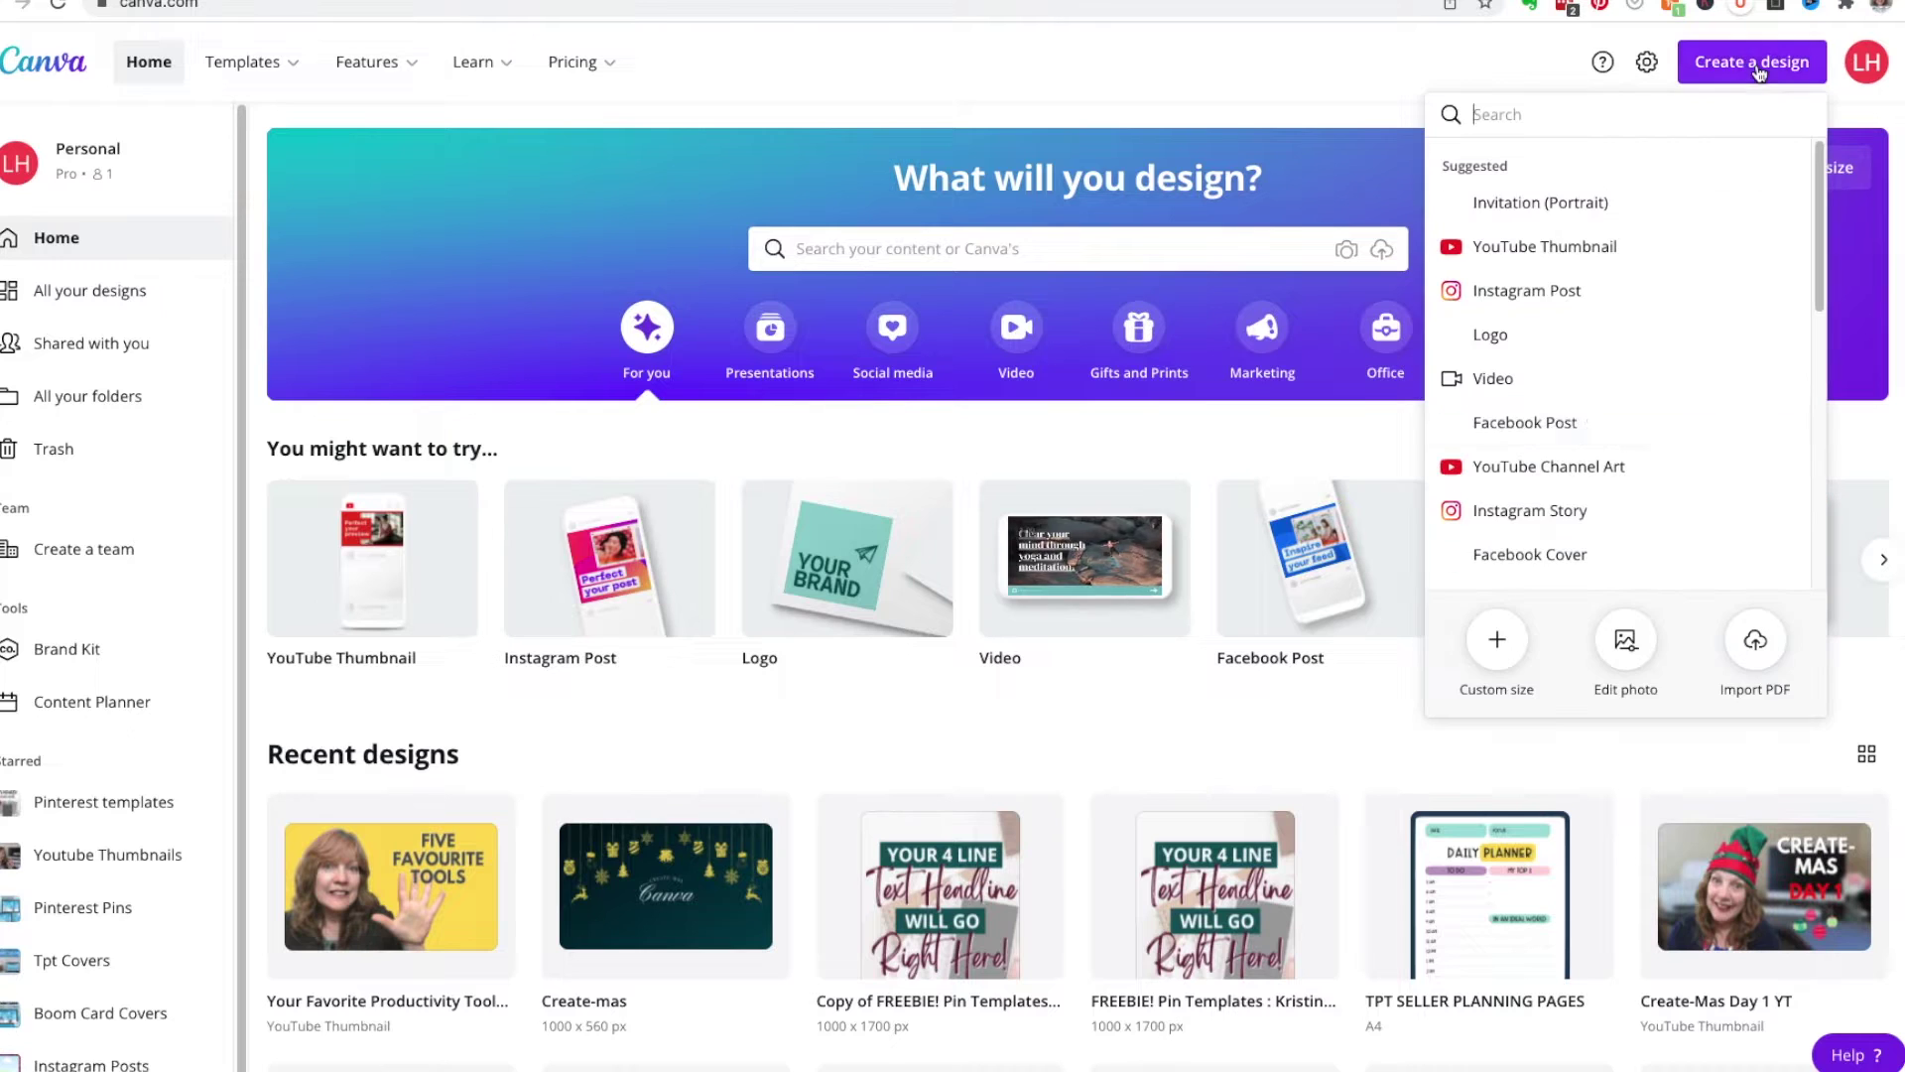
click(1490, 647)
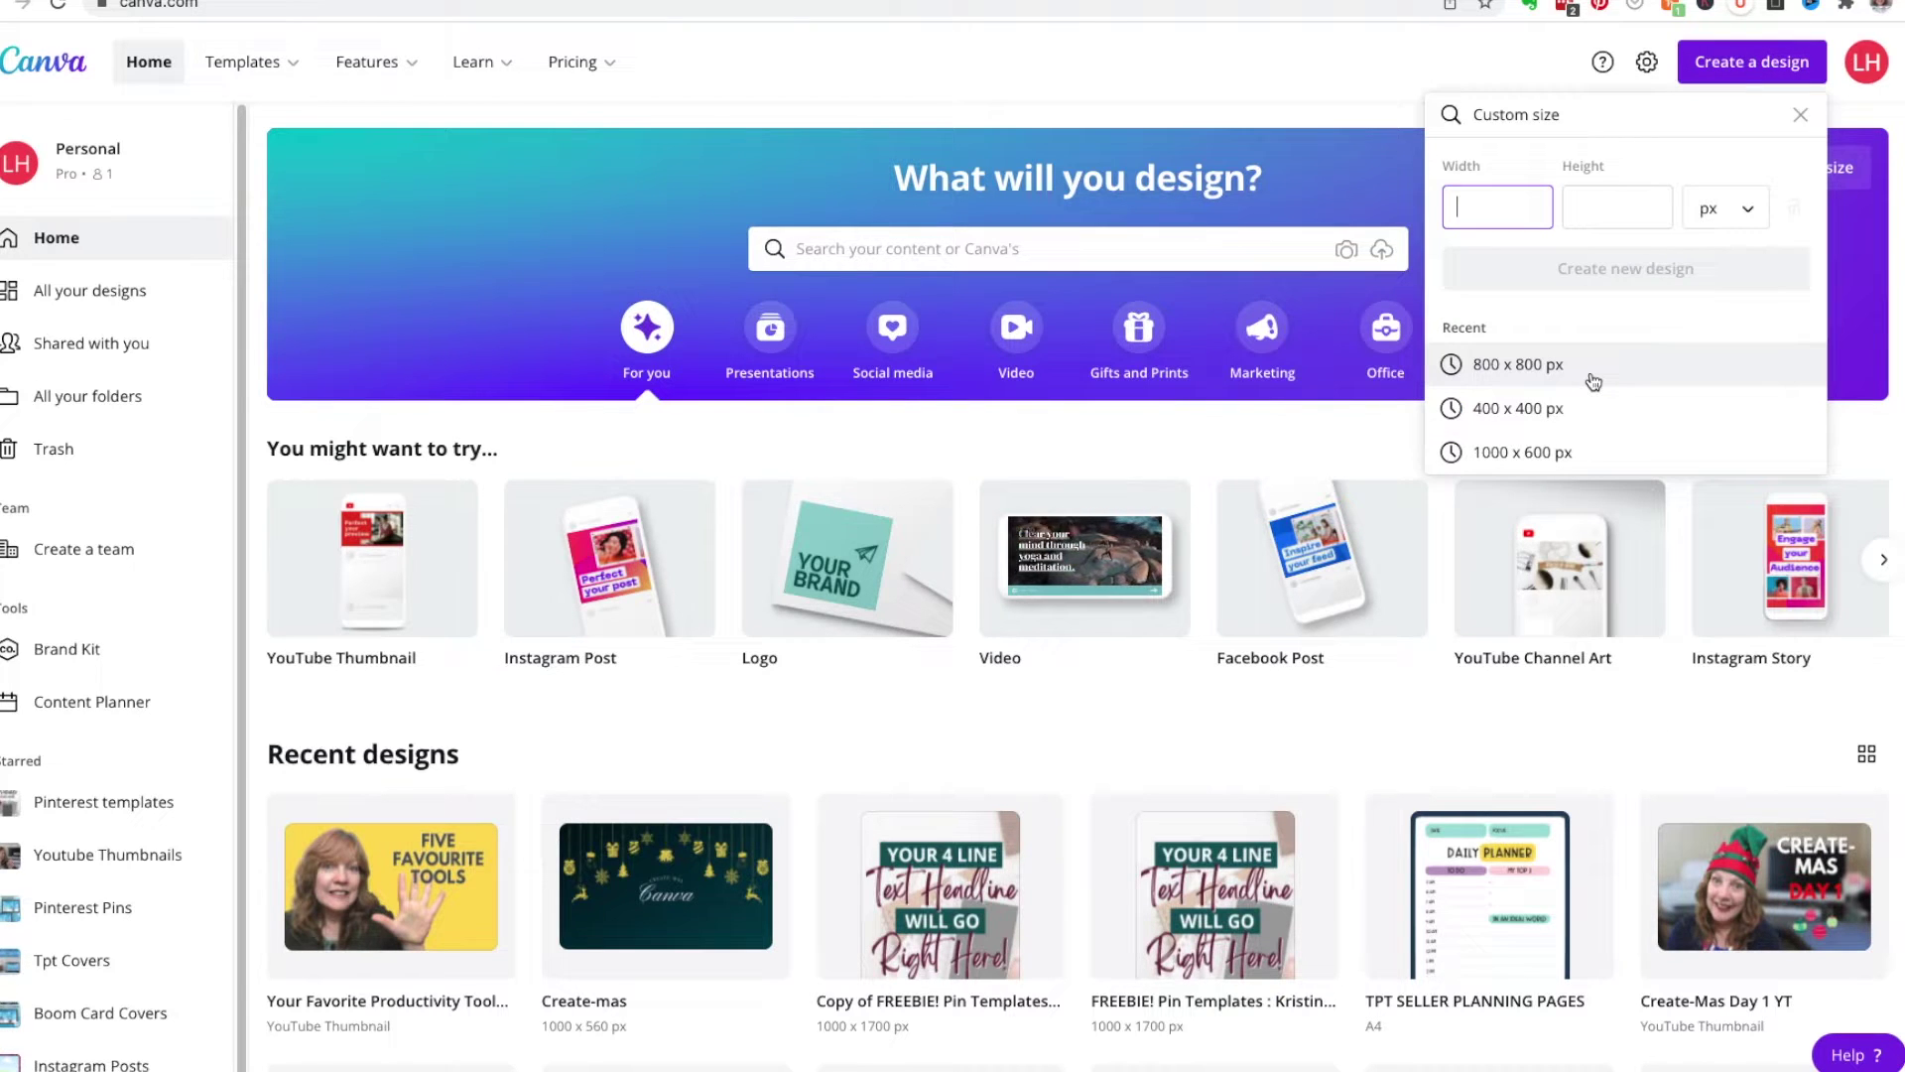
text(7)
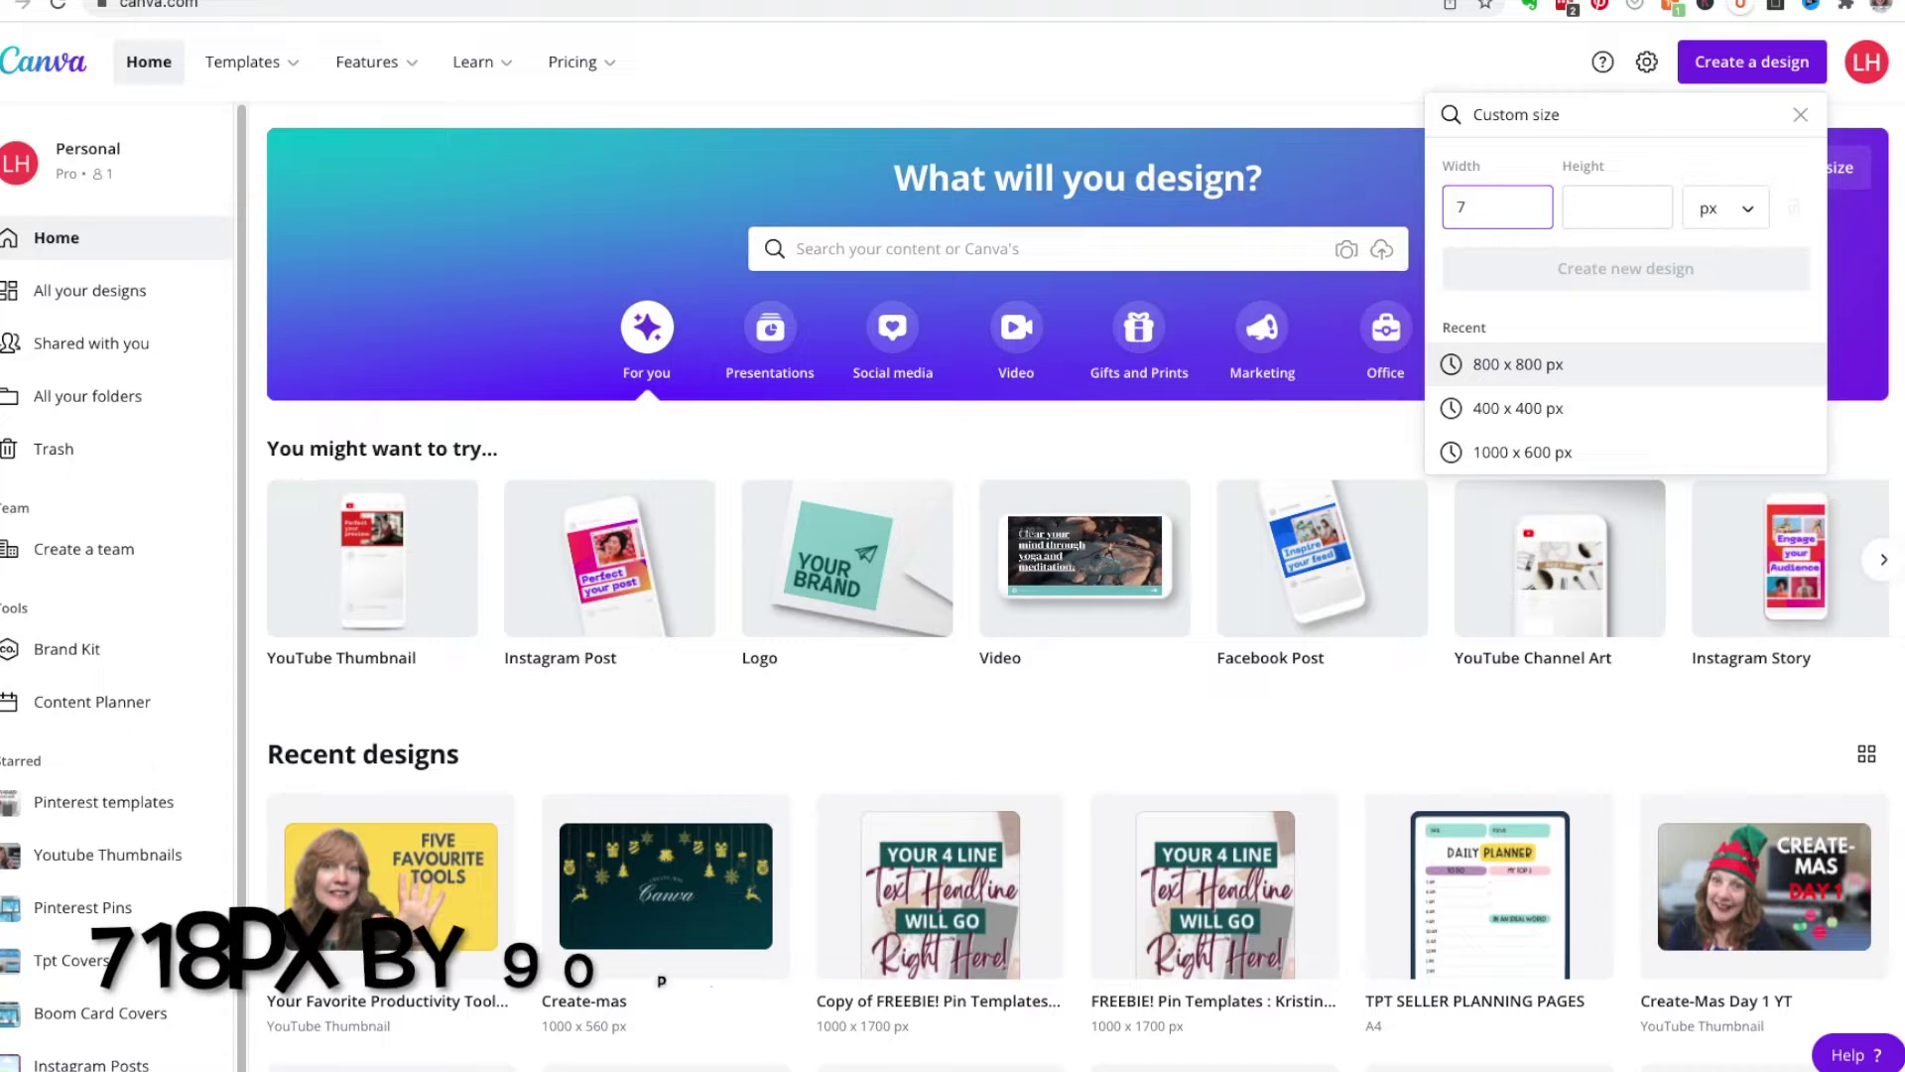
text(18)
click(1617, 207)
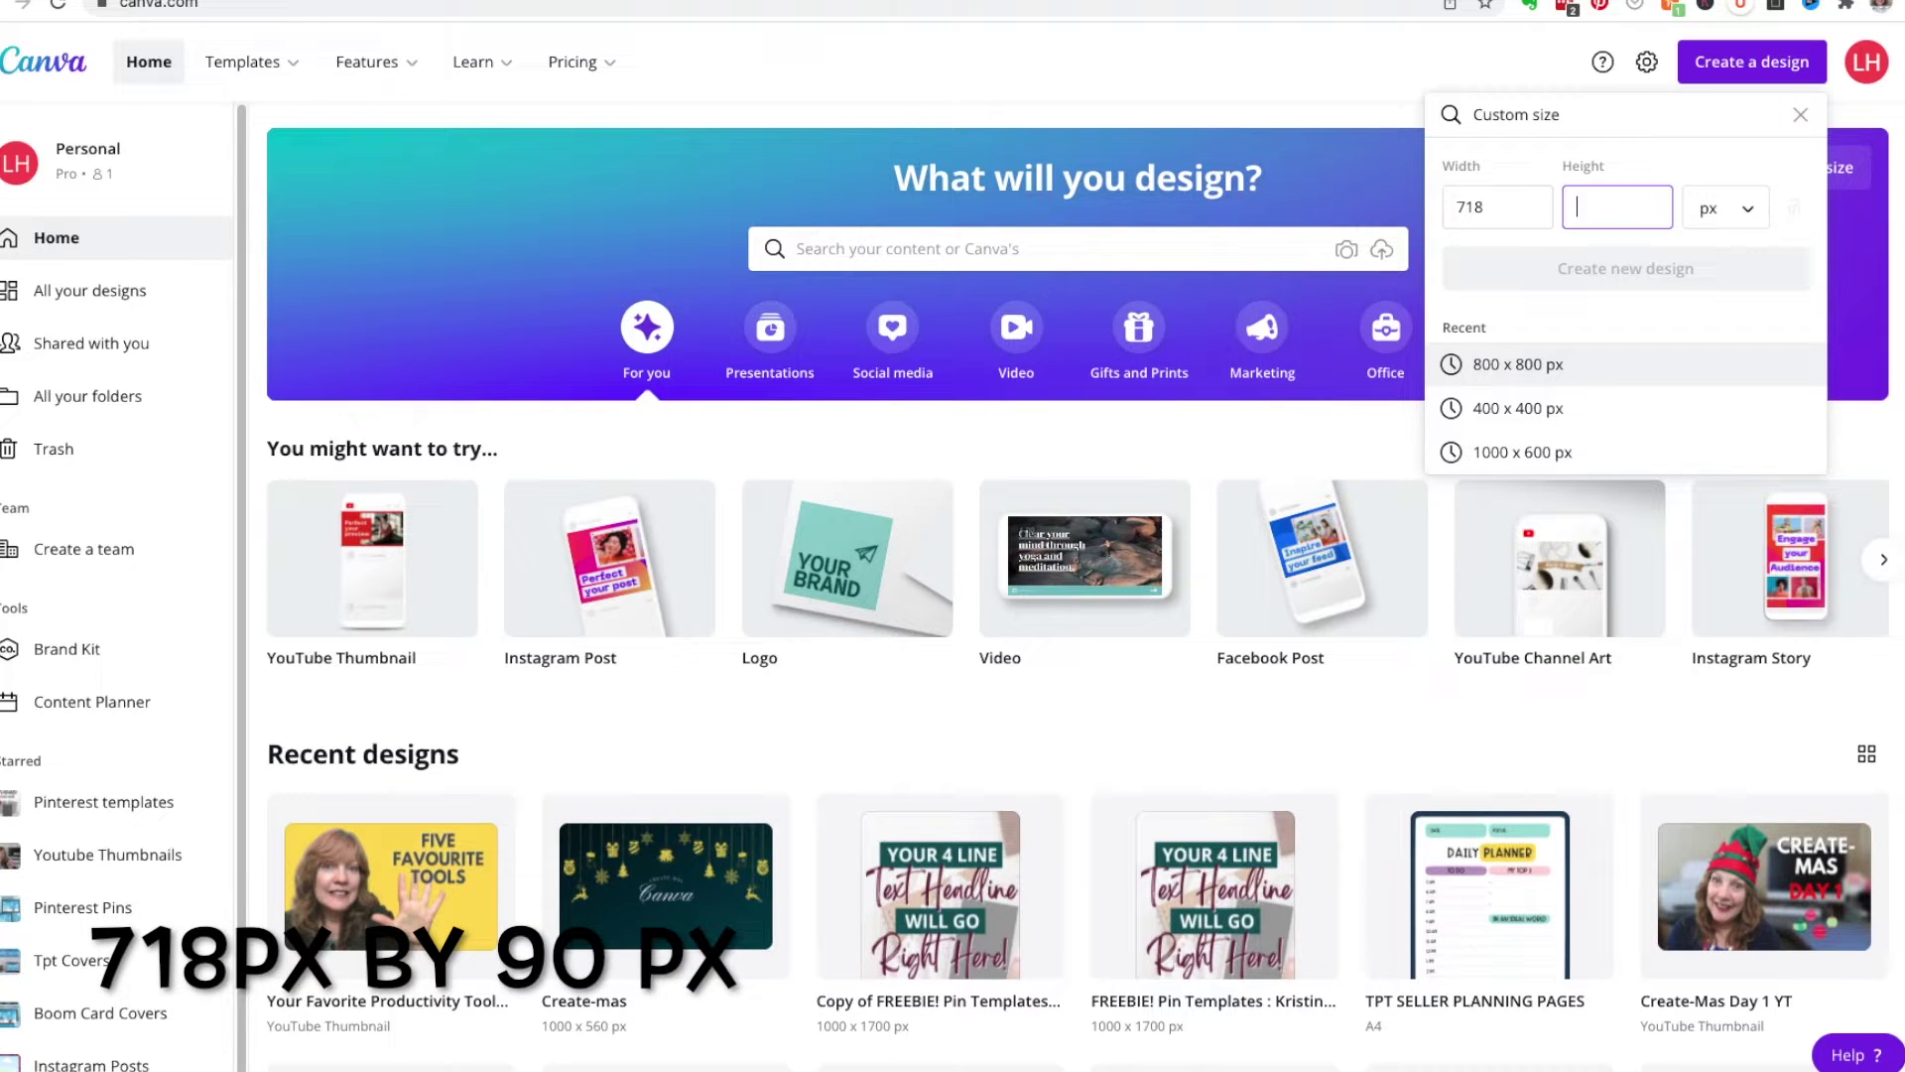
text(90)
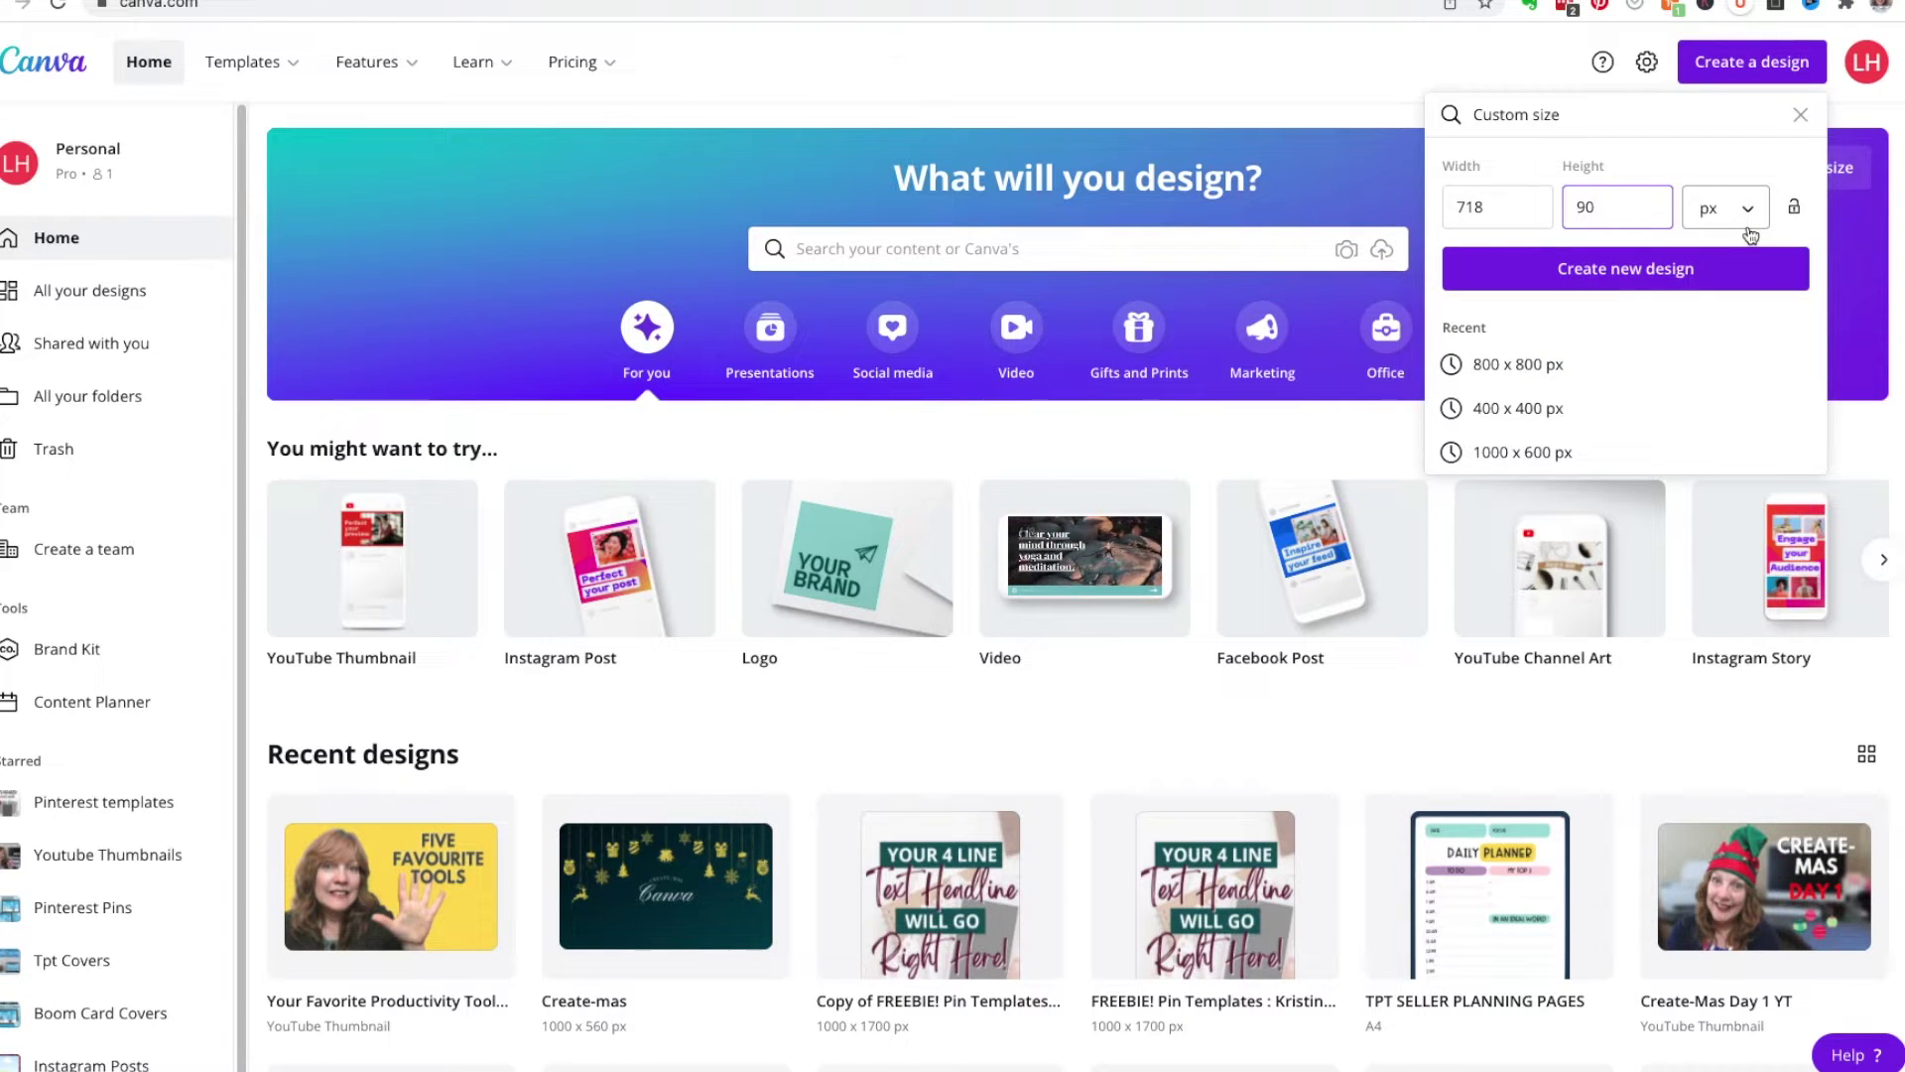
click(1599, 273)
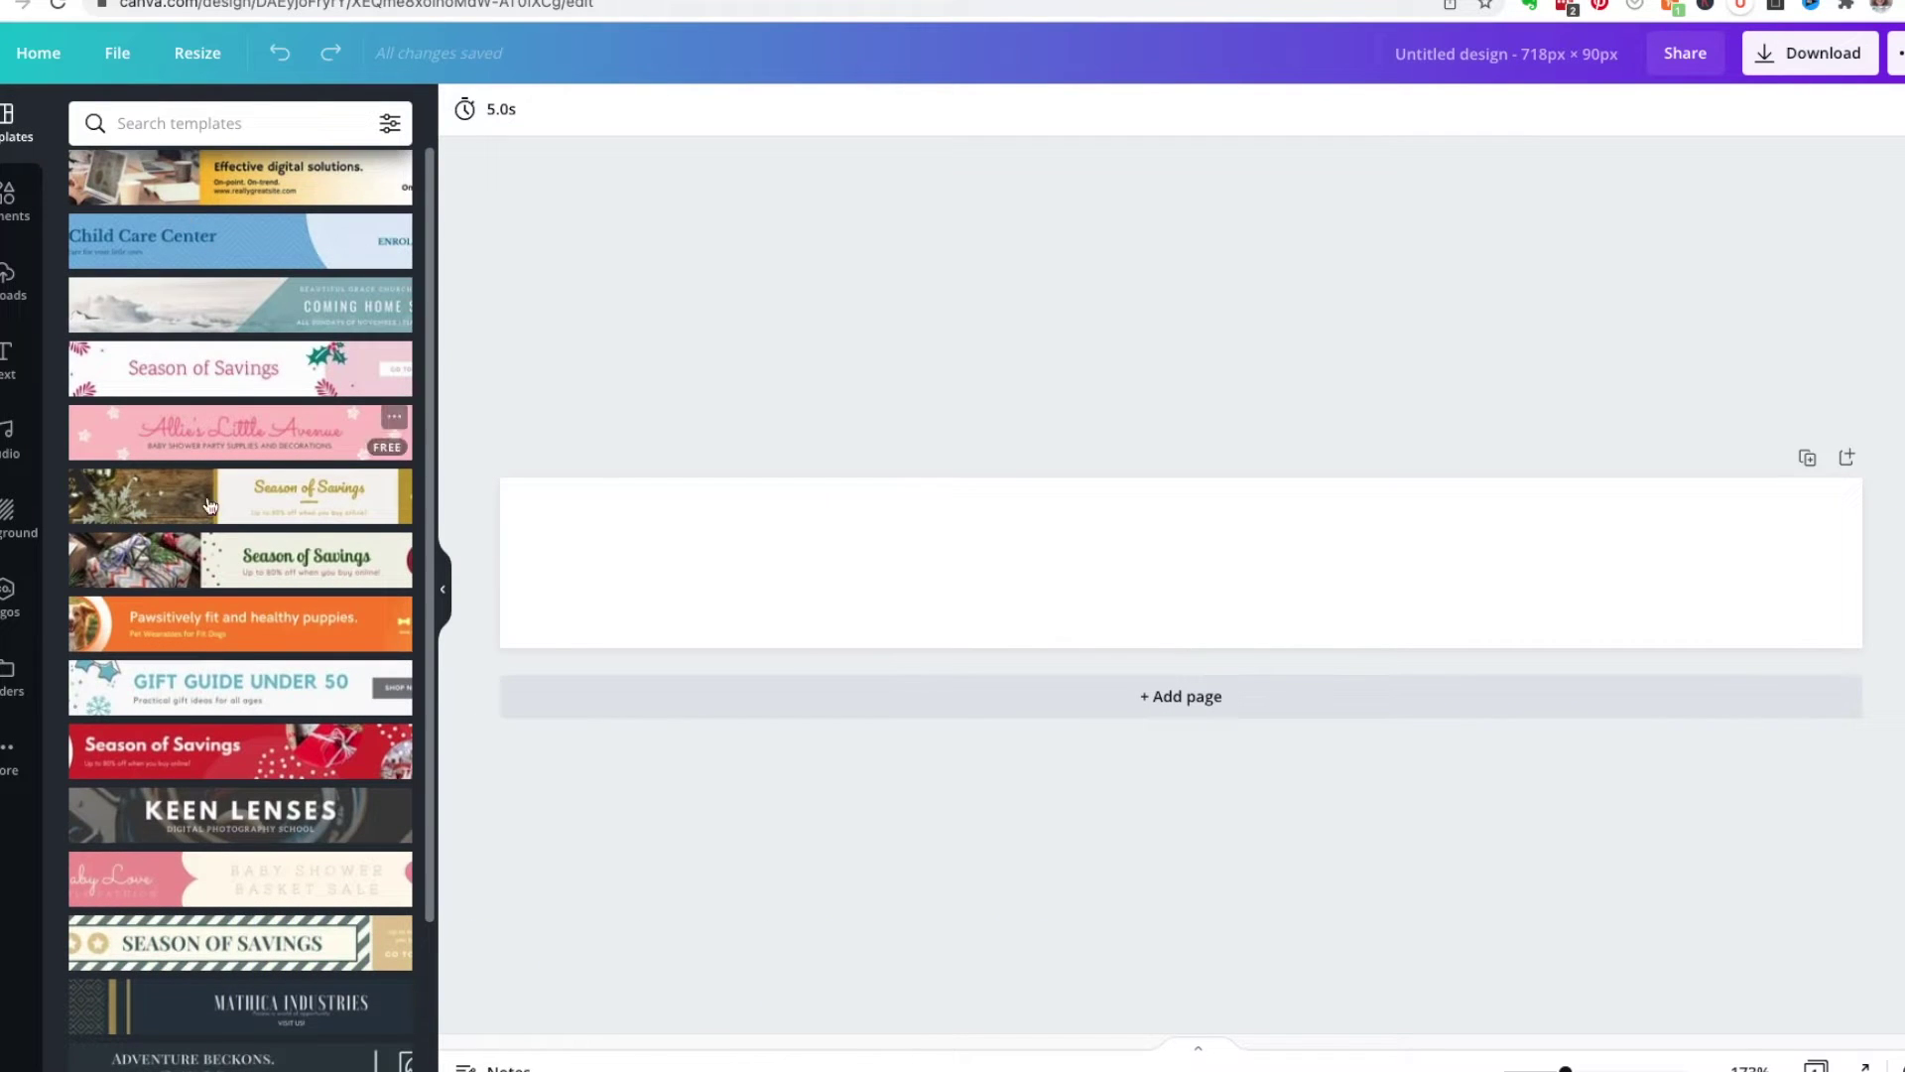
scroll(201, 644, down, 15)
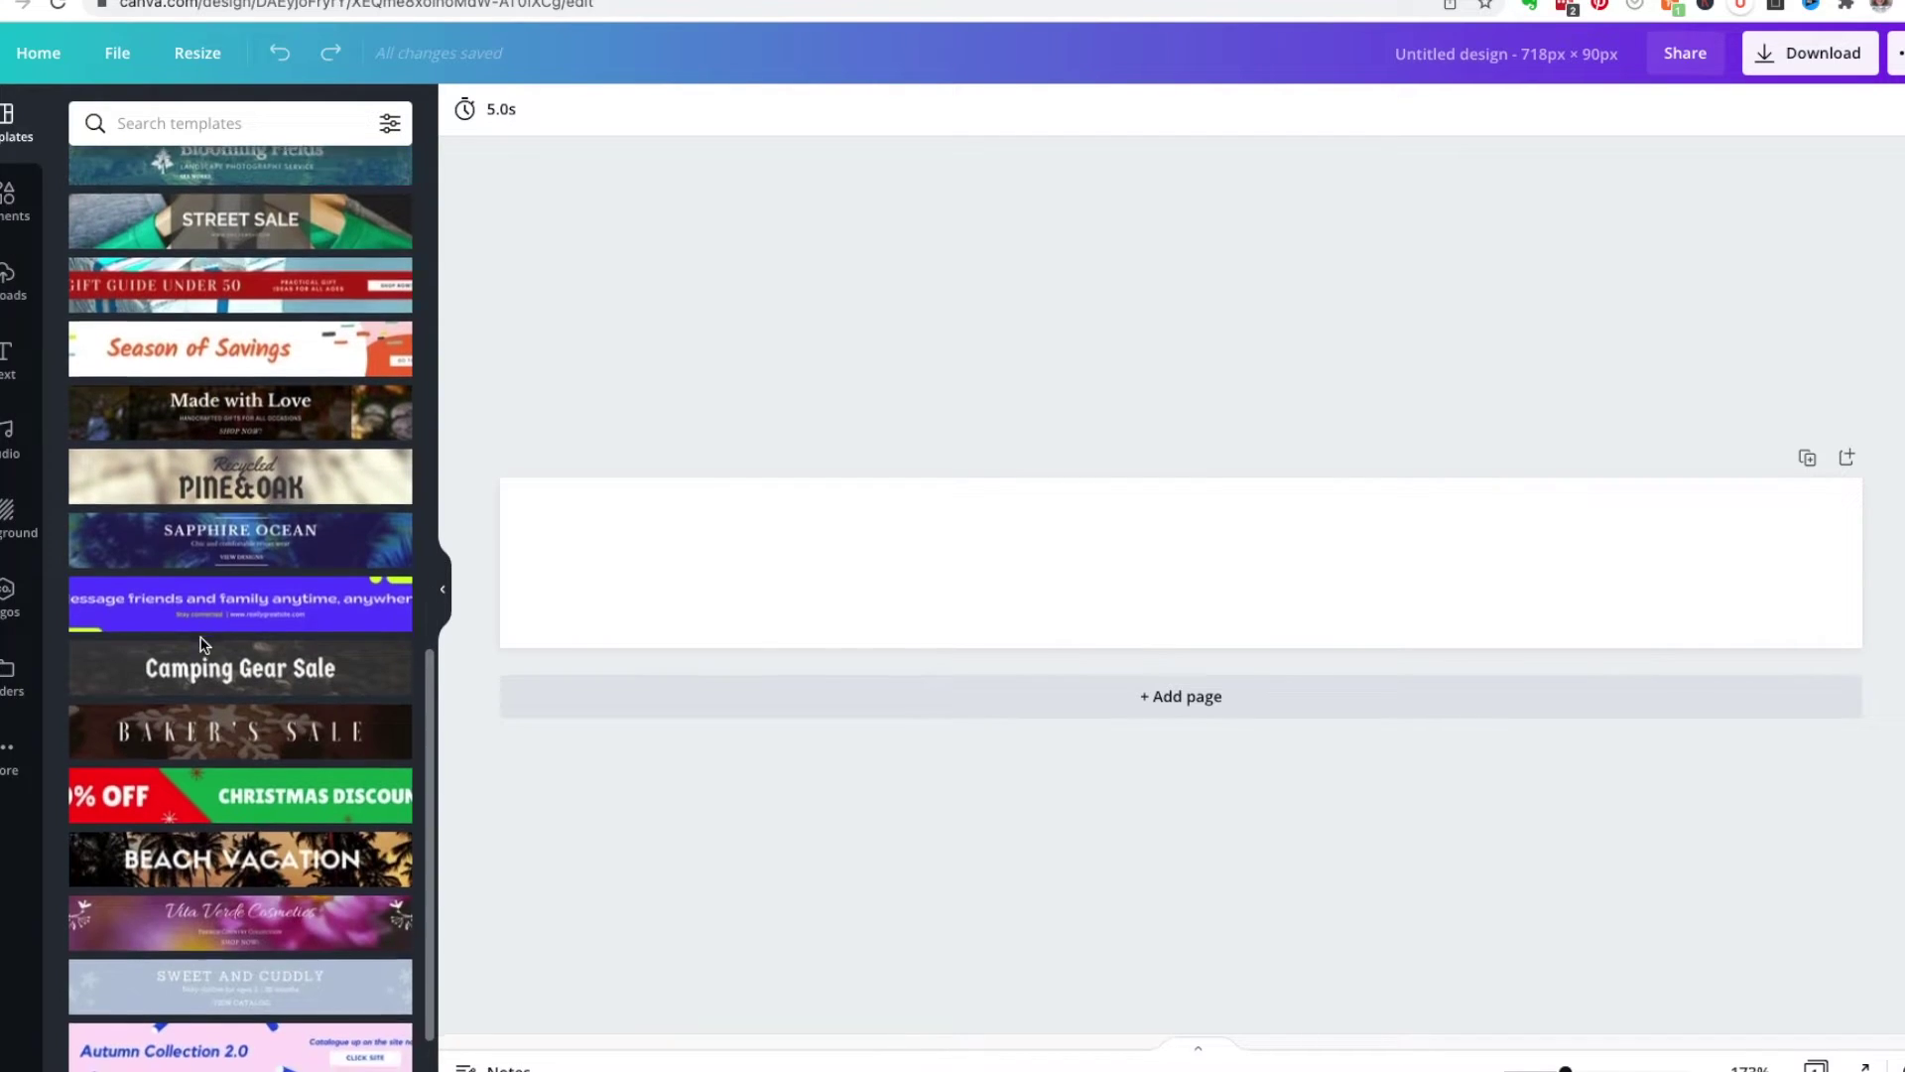
scroll(201, 645, down, 9)
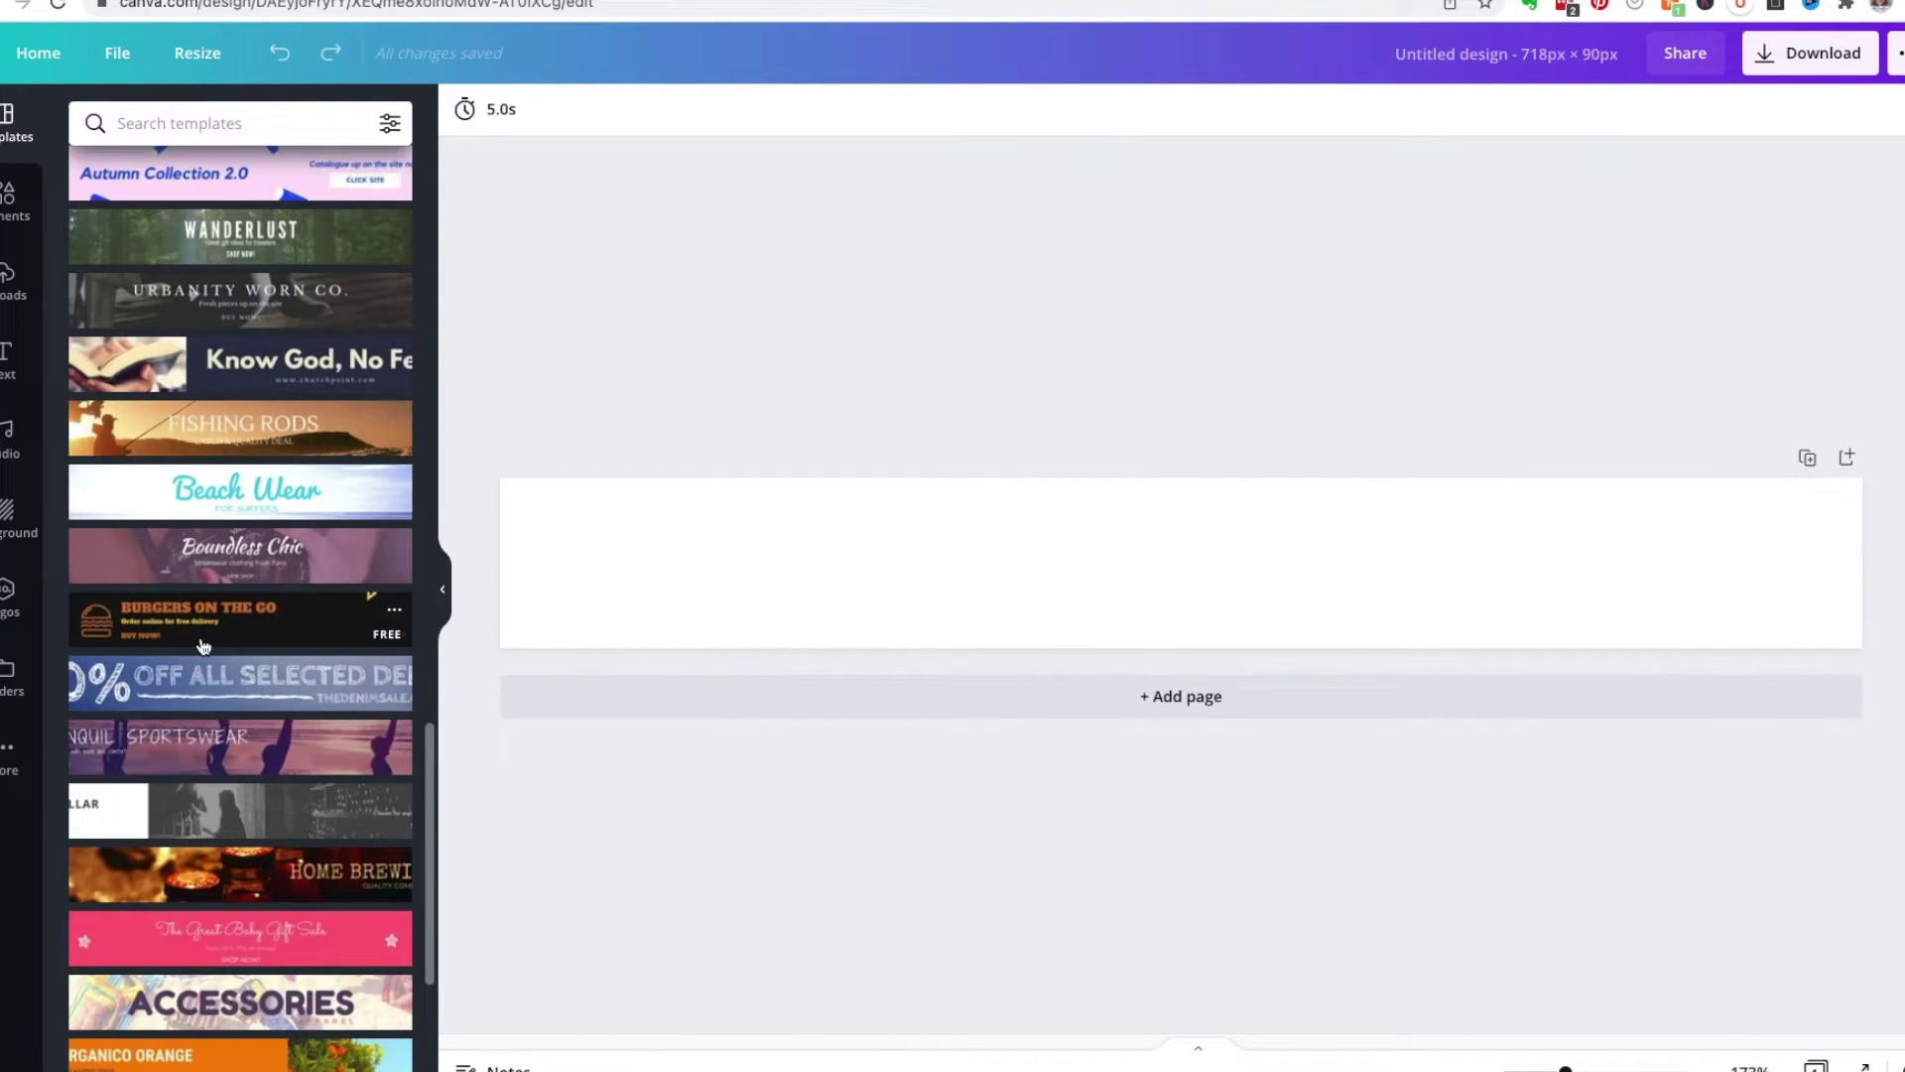
scroll(201, 645, down, 1)
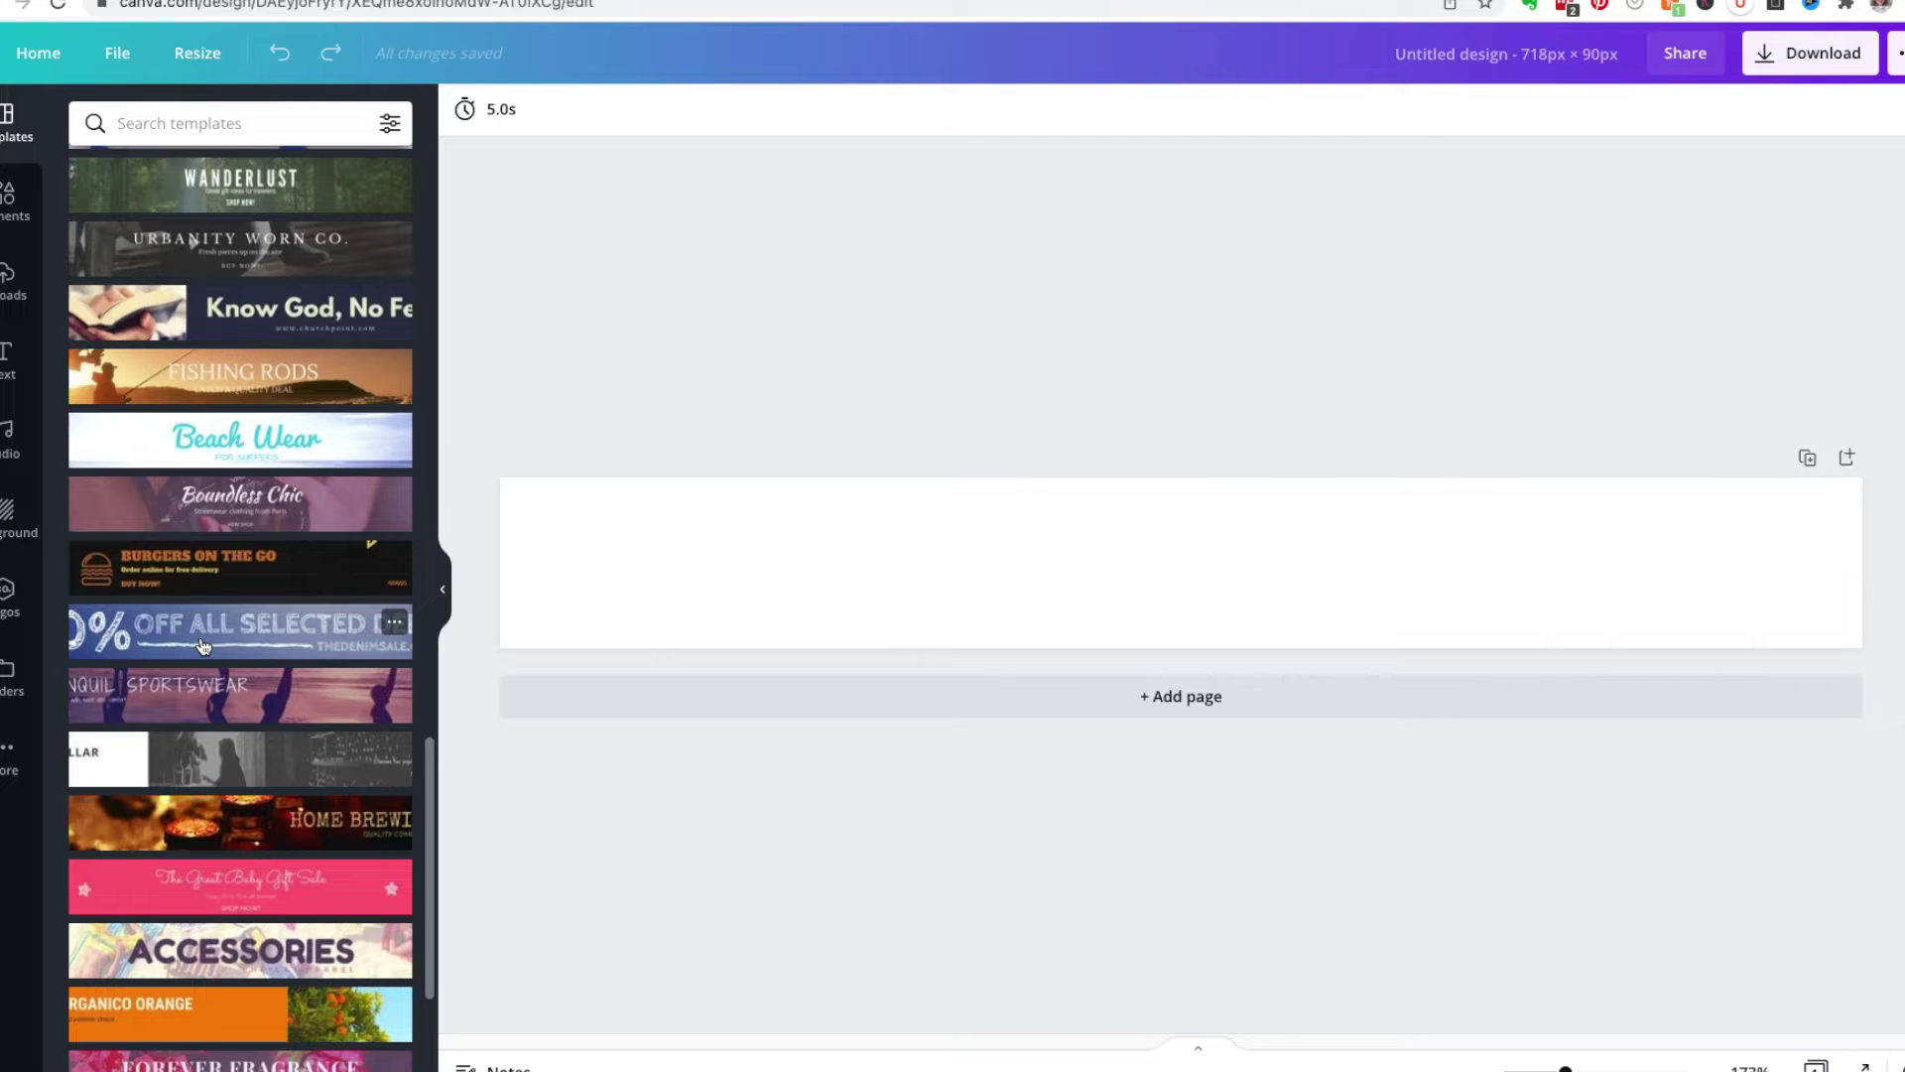
scroll(201, 645, up, 5)
scroll(201, 645, down, 6)
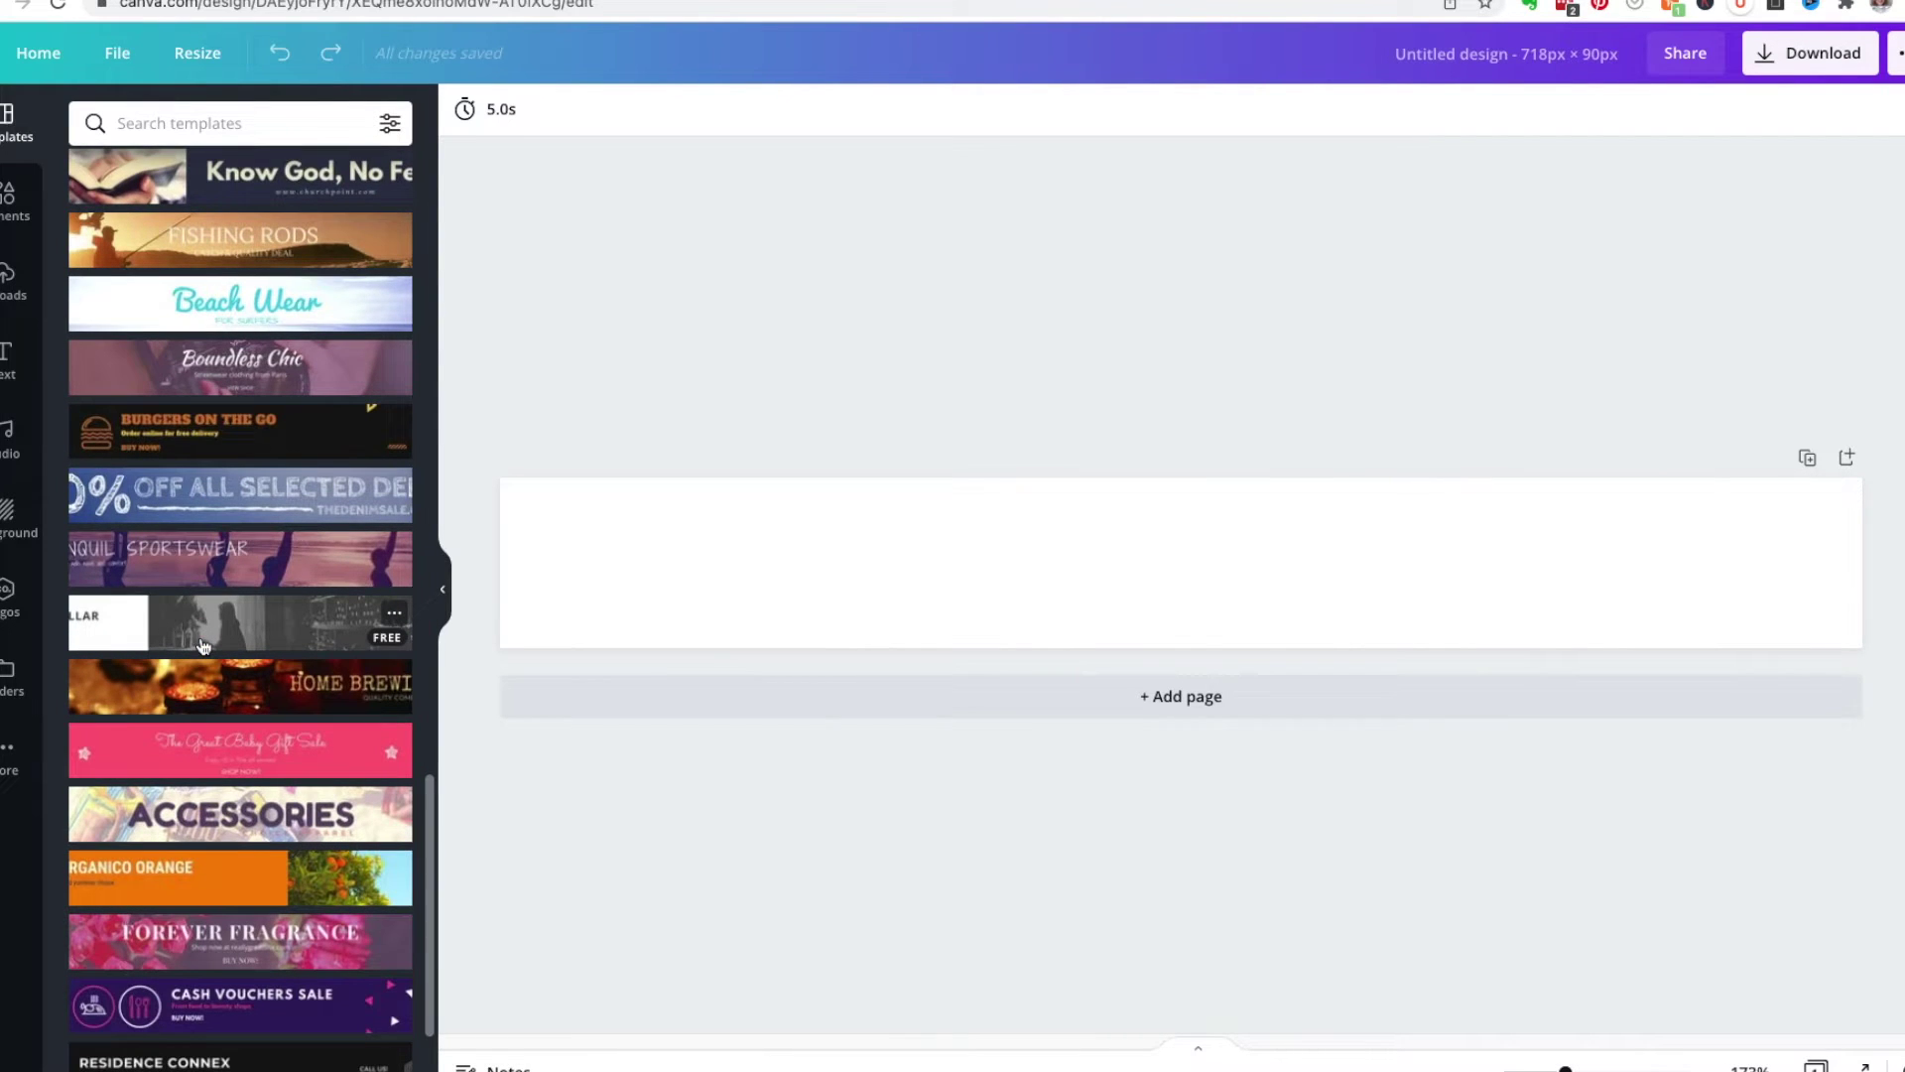
click(239, 763)
Recolour the Great Baby Gift Sale template's background from pink to the periwinkle brand colour
click(996, 536)
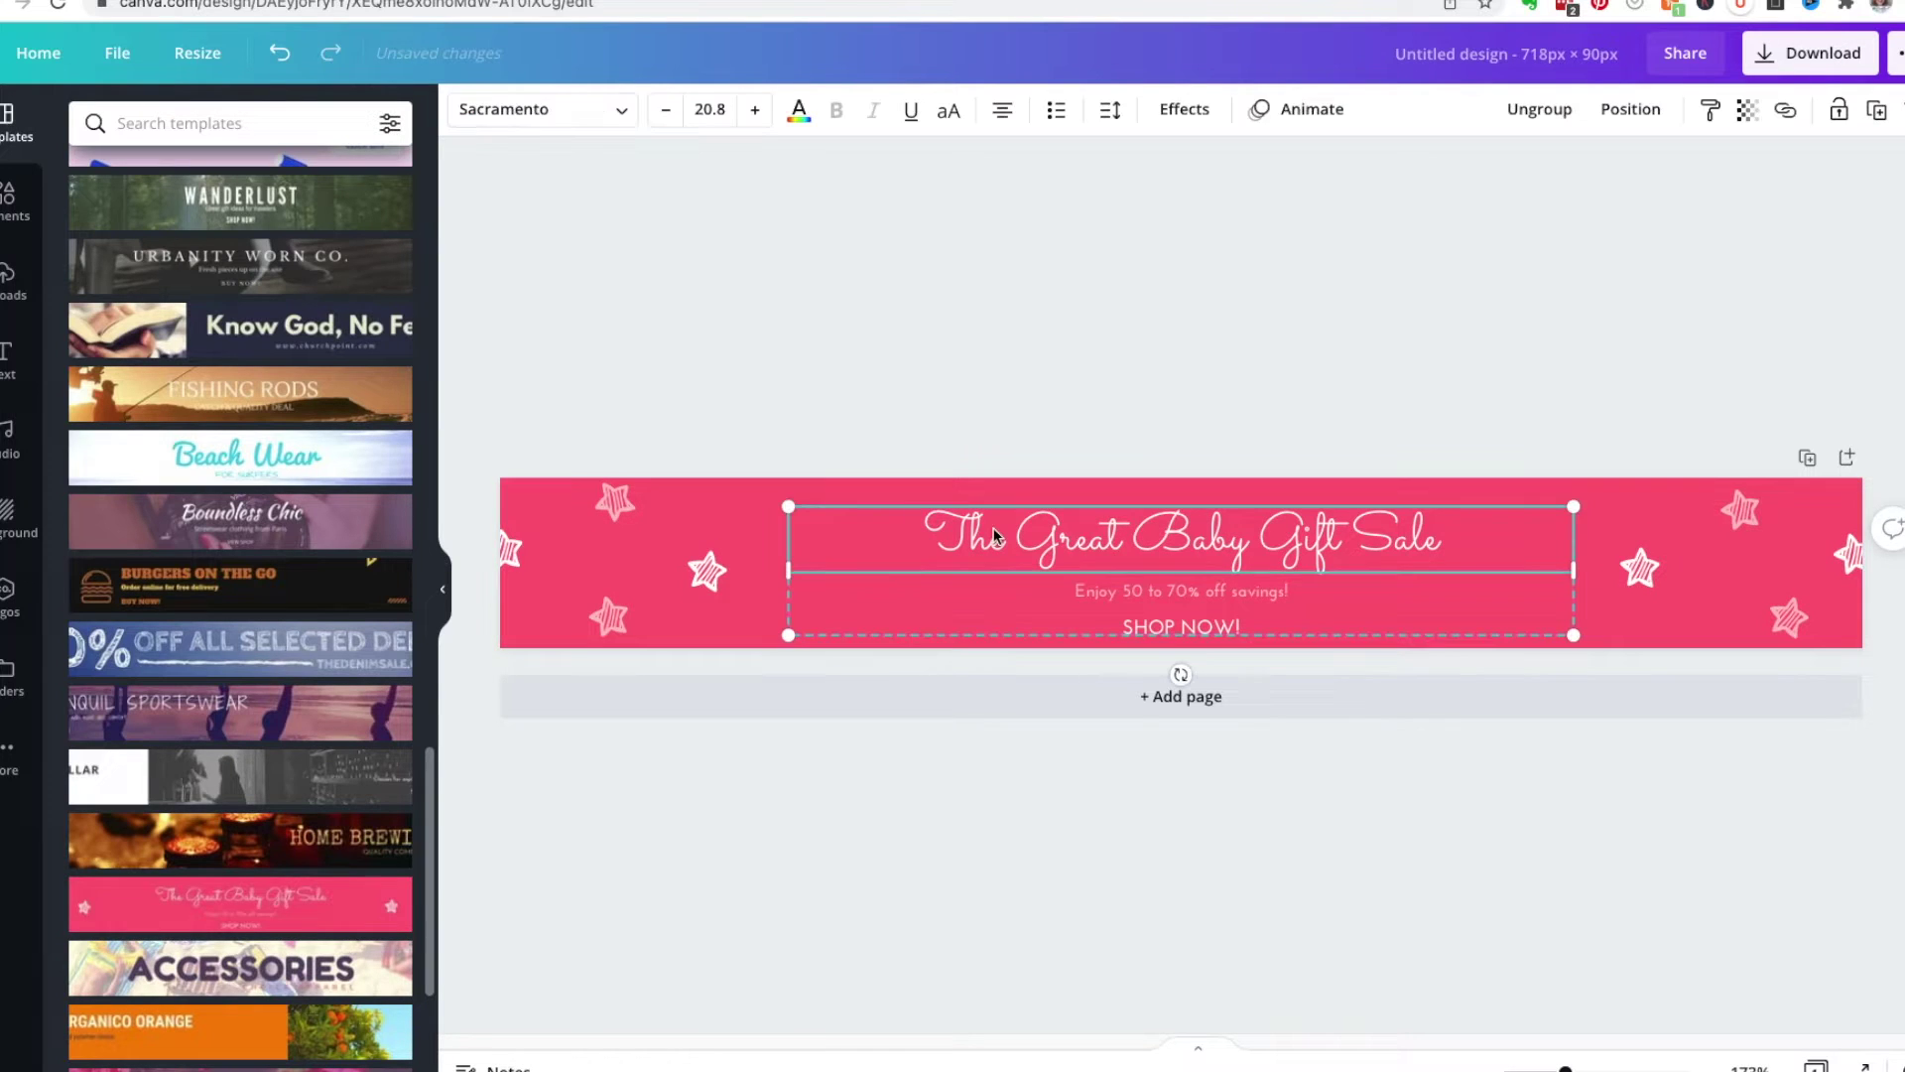
click(704, 488)
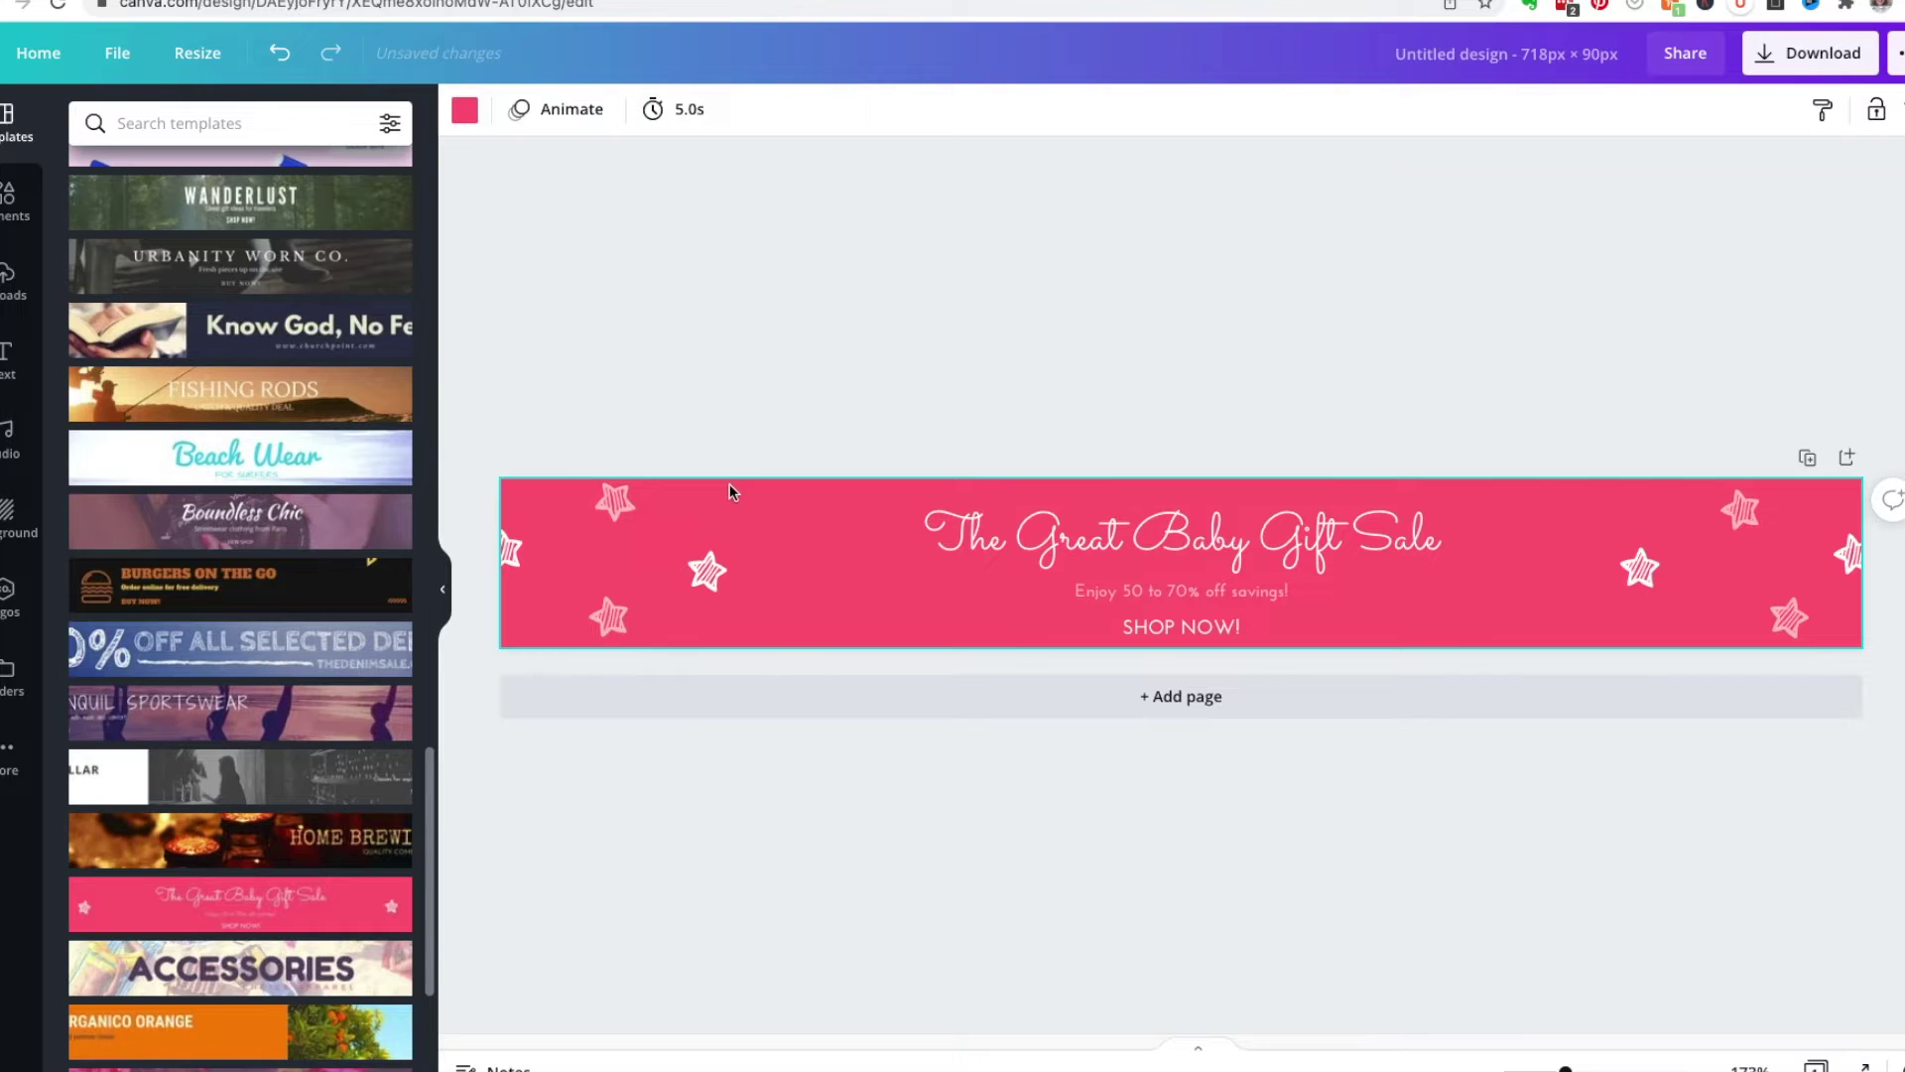
click(462, 112)
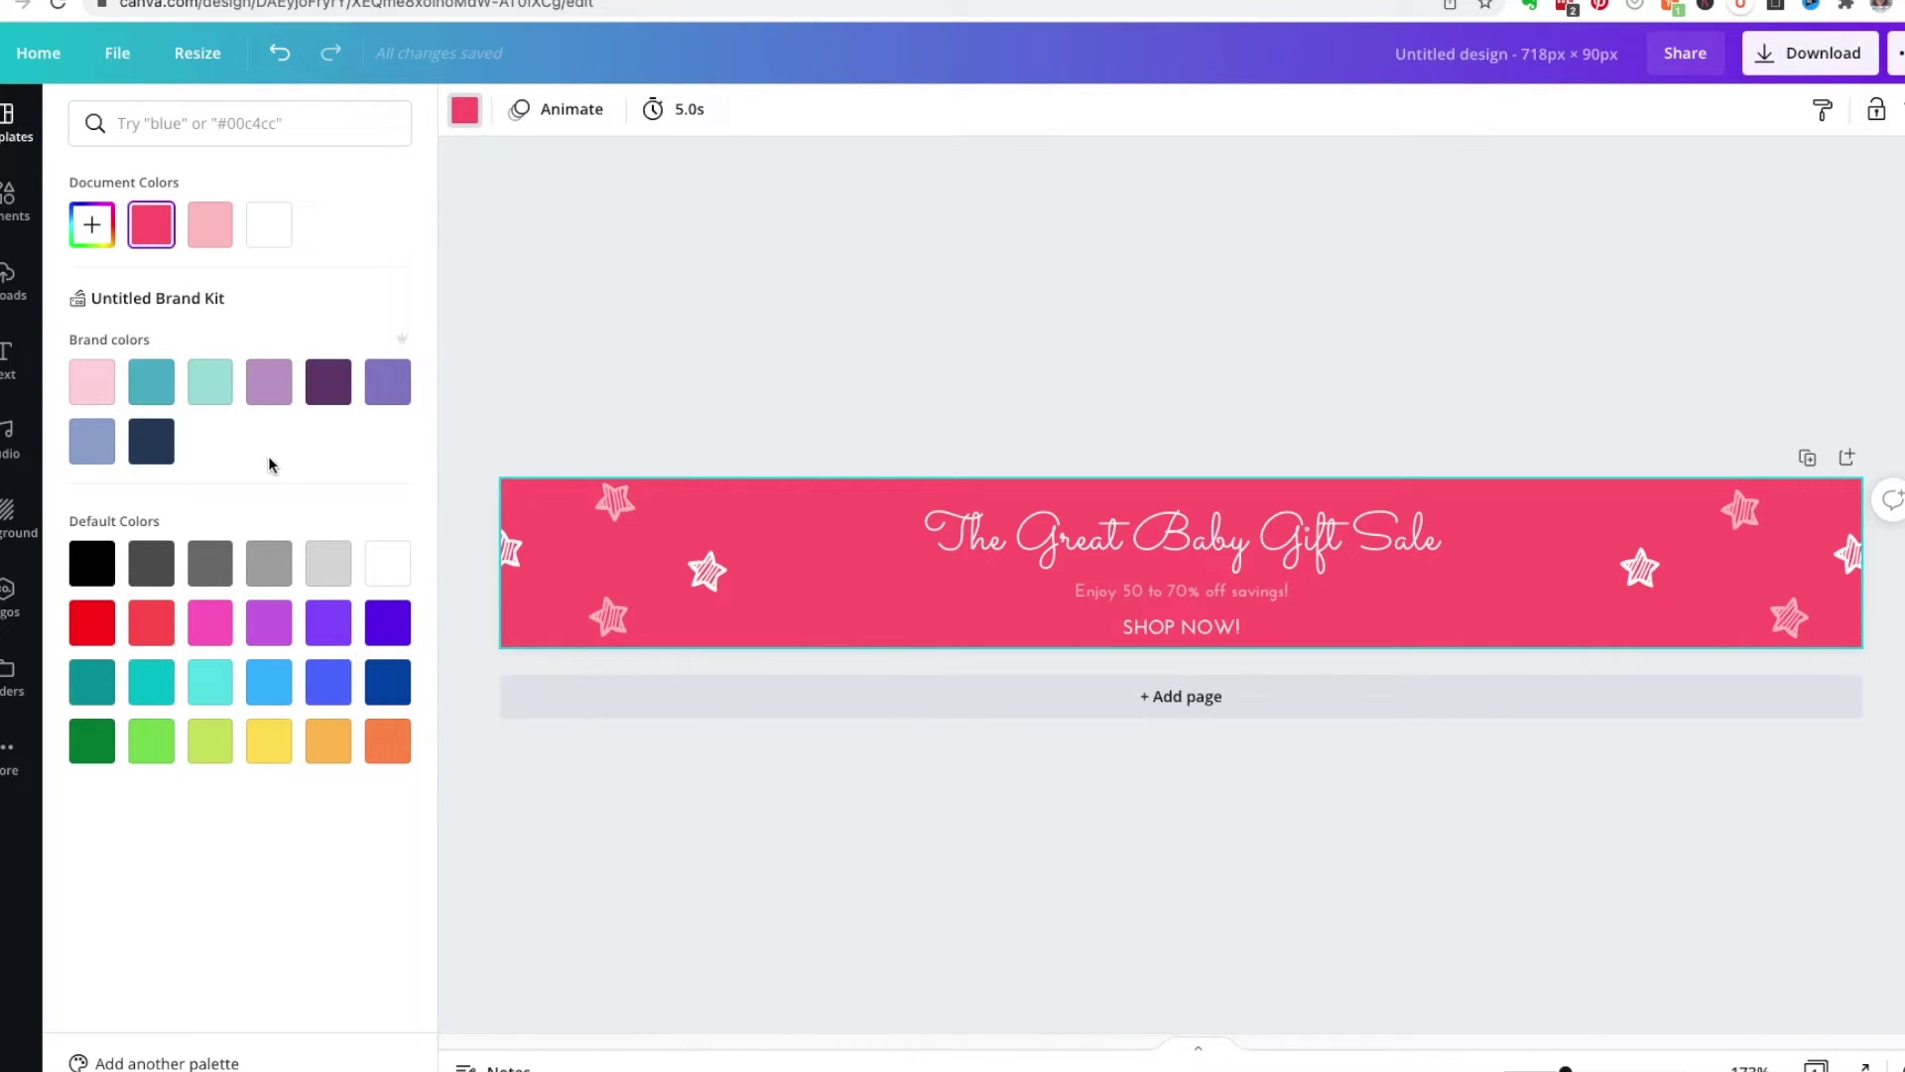
click(78, 452)
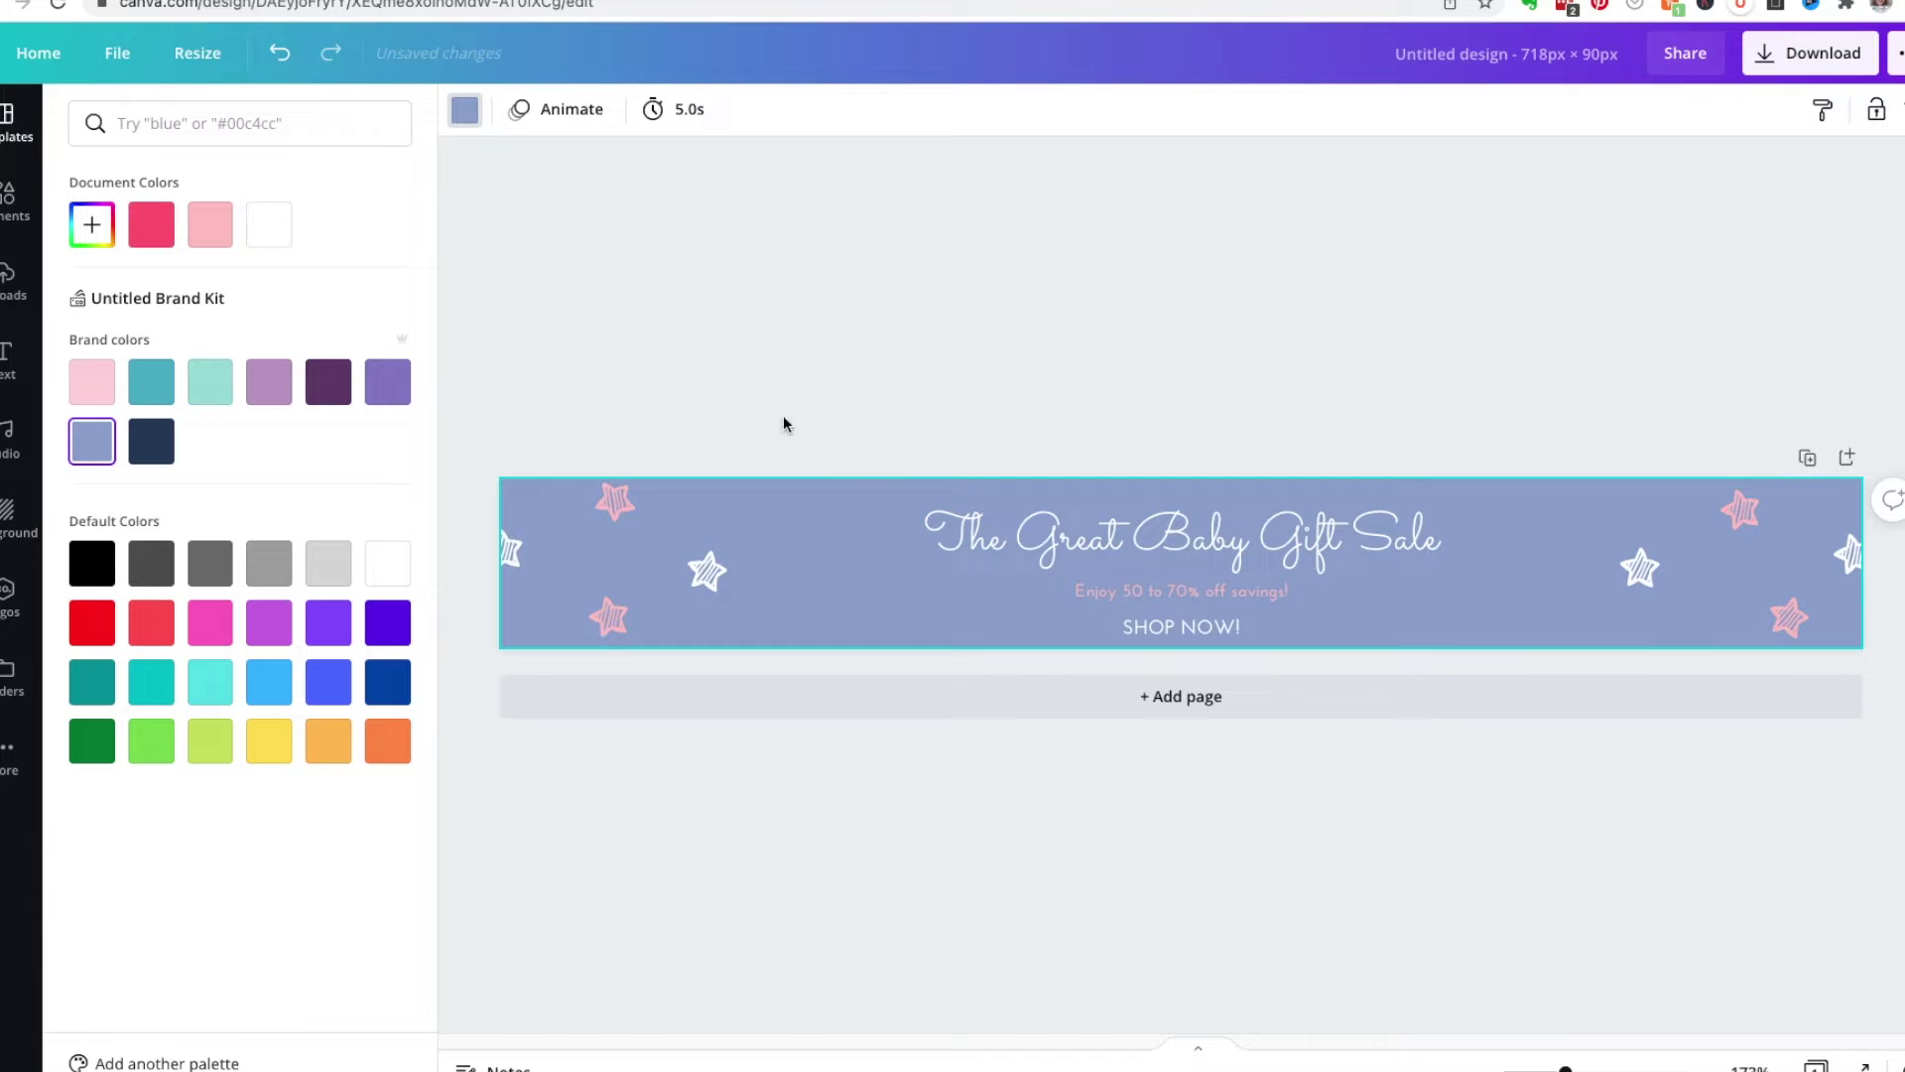
Set the headline to KG Second Chances font, reading 'Check Out These Amazing Winter Products'
click(980, 546)
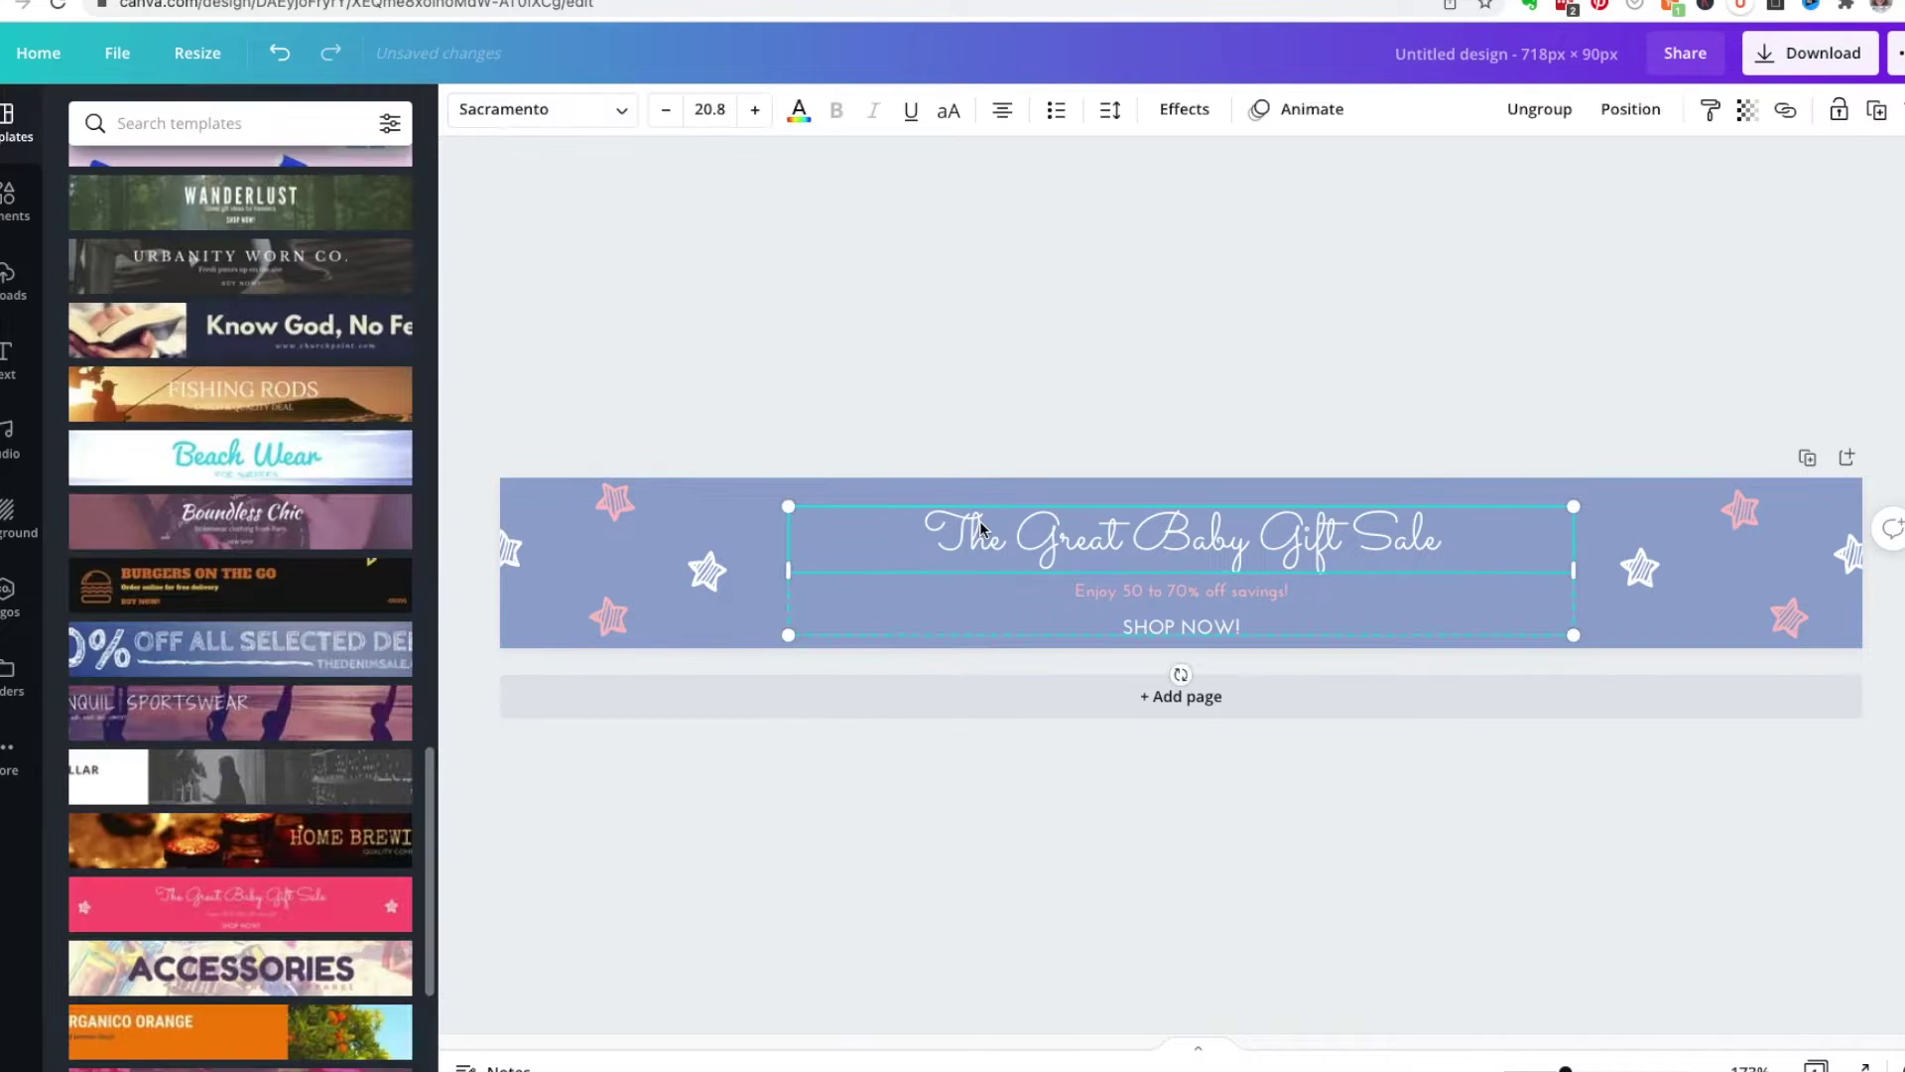
double_click(968, 522)
click(623, 117)
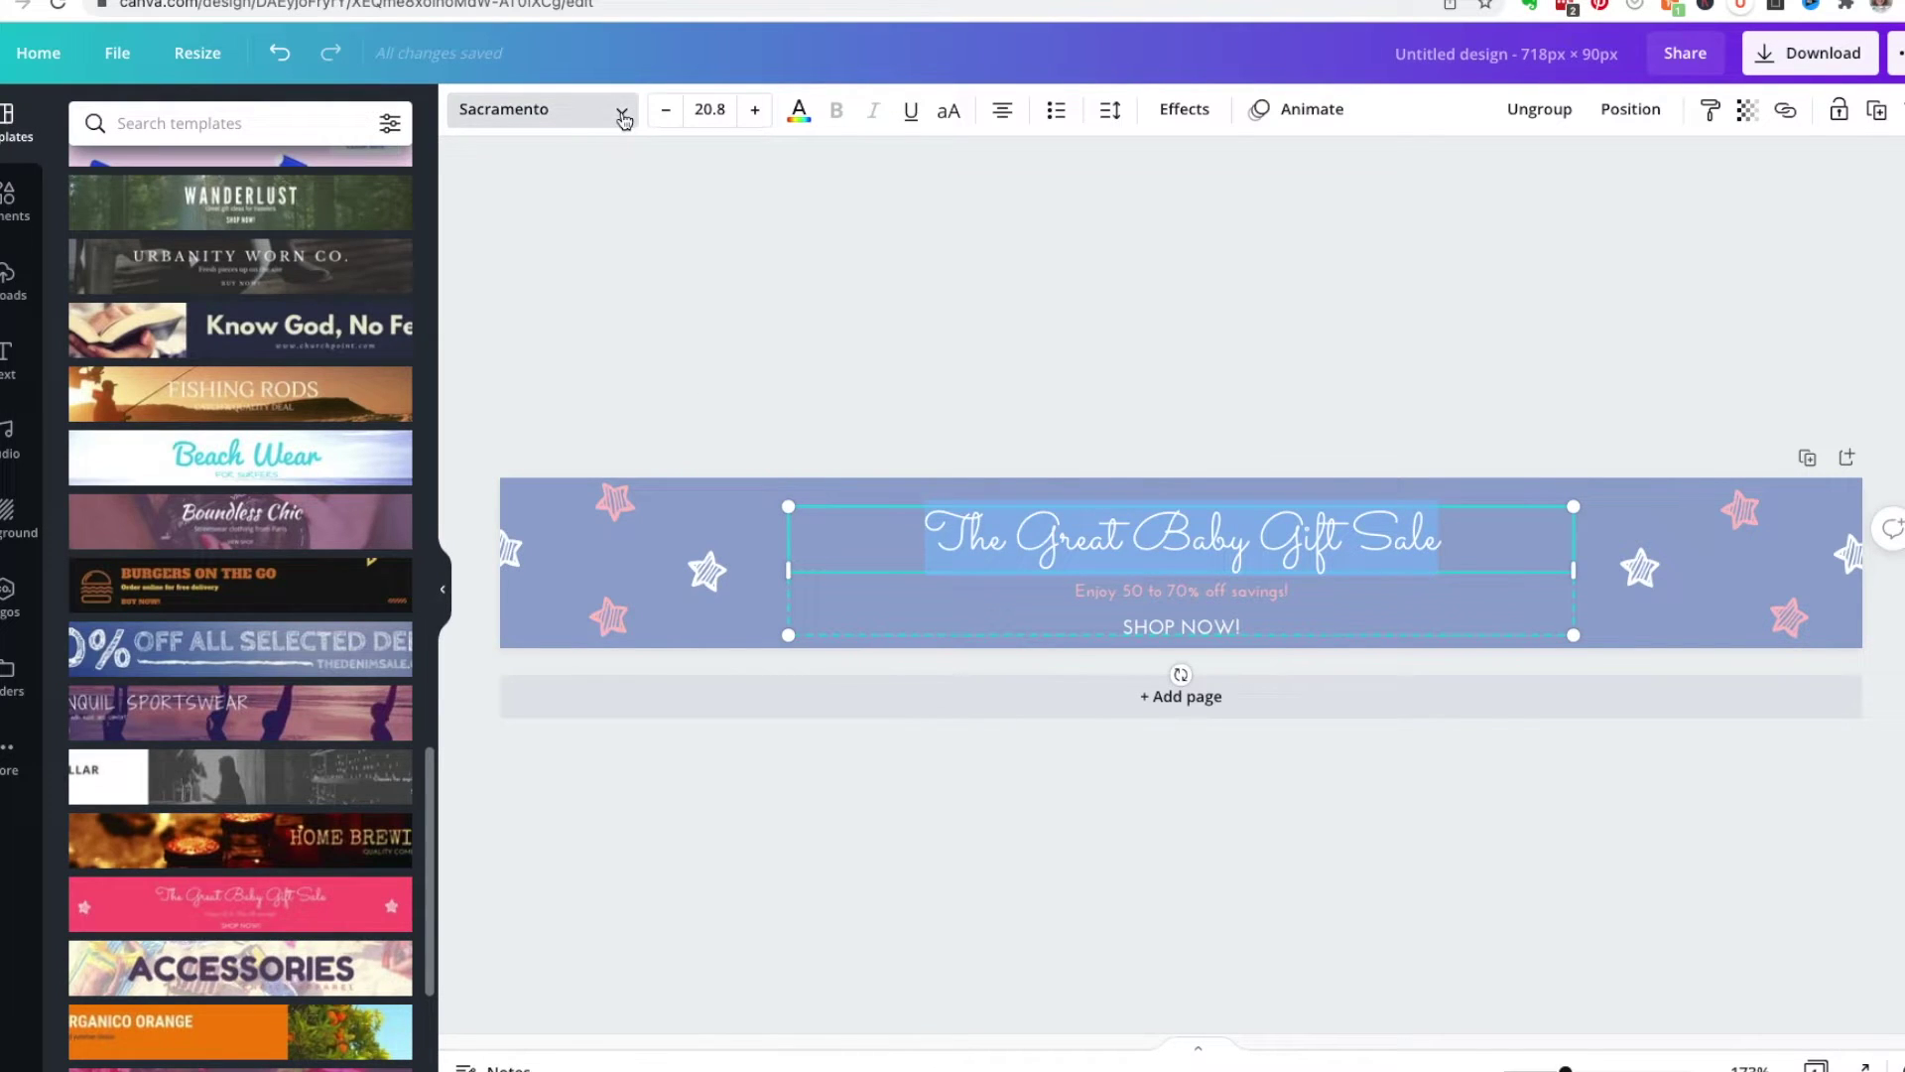
scroll(397, 473, down, 4)
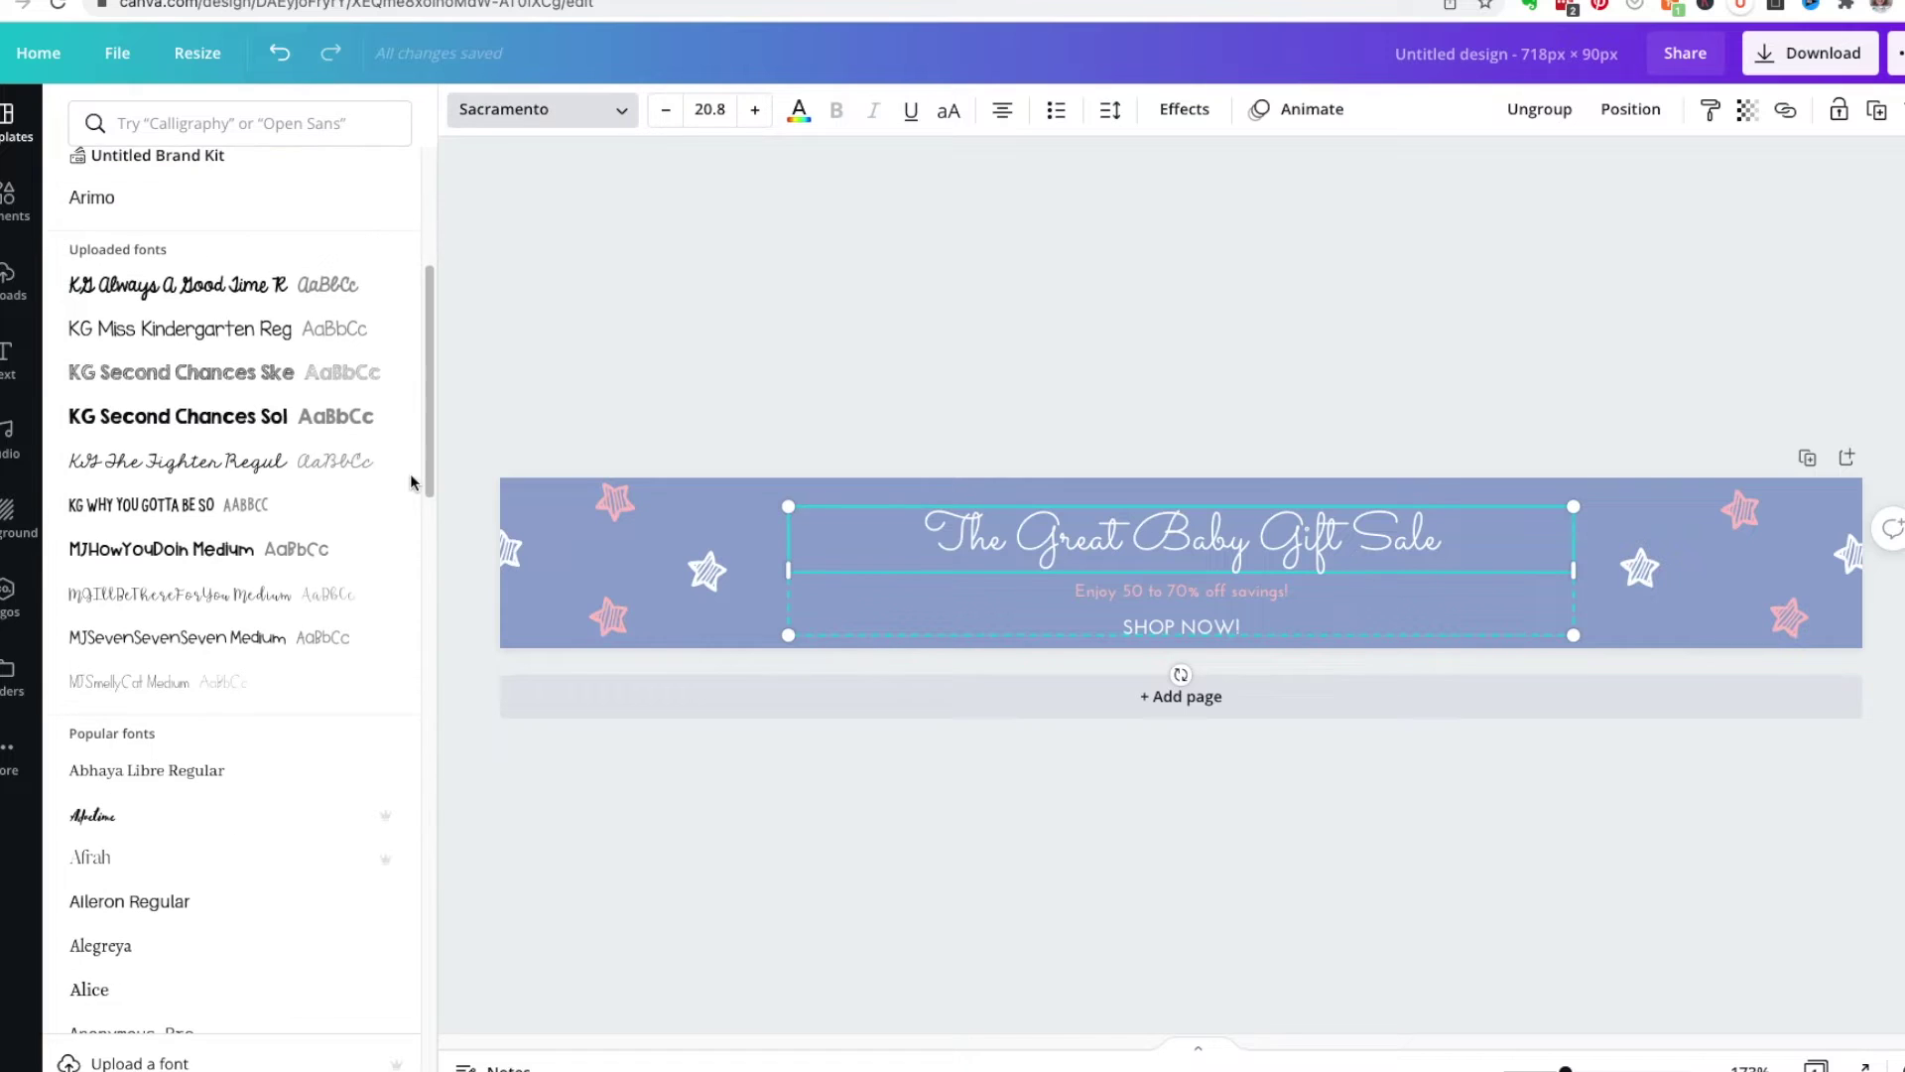
click(173, 422)
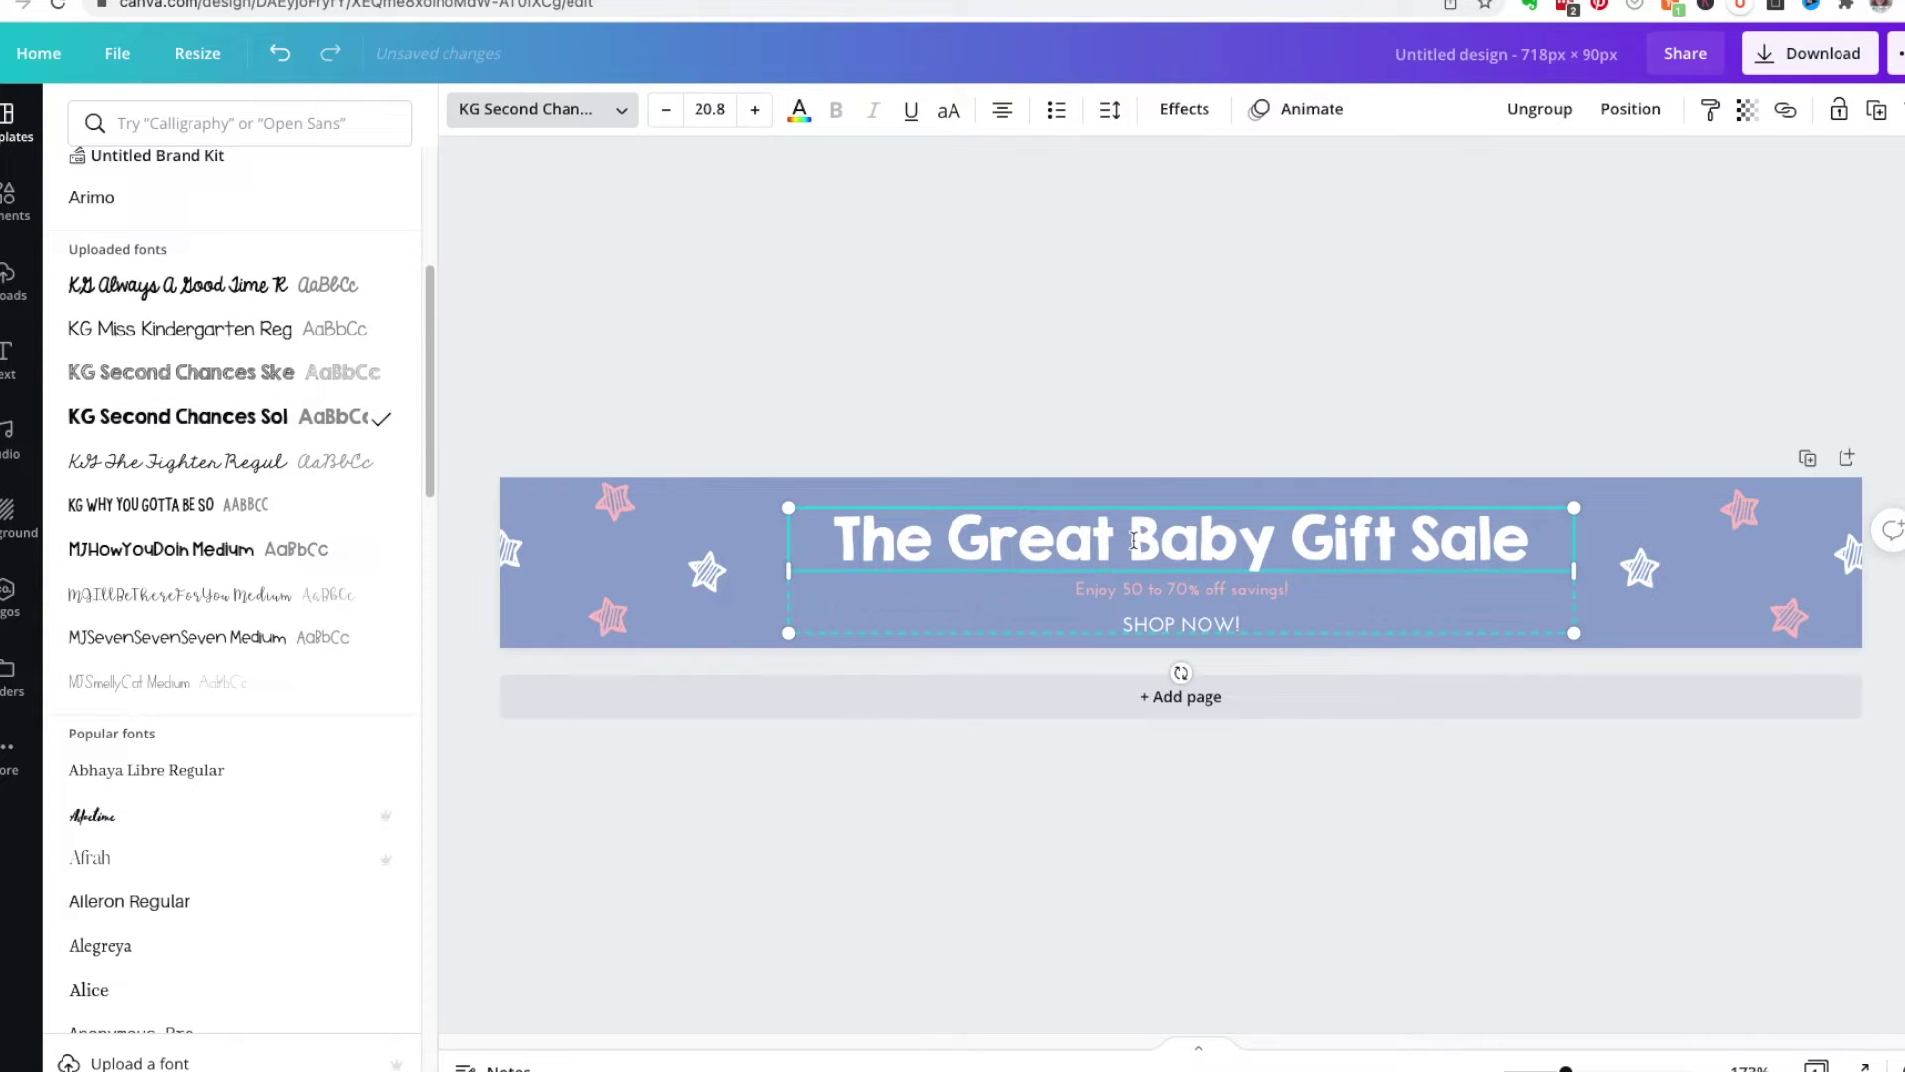
text(Check O)
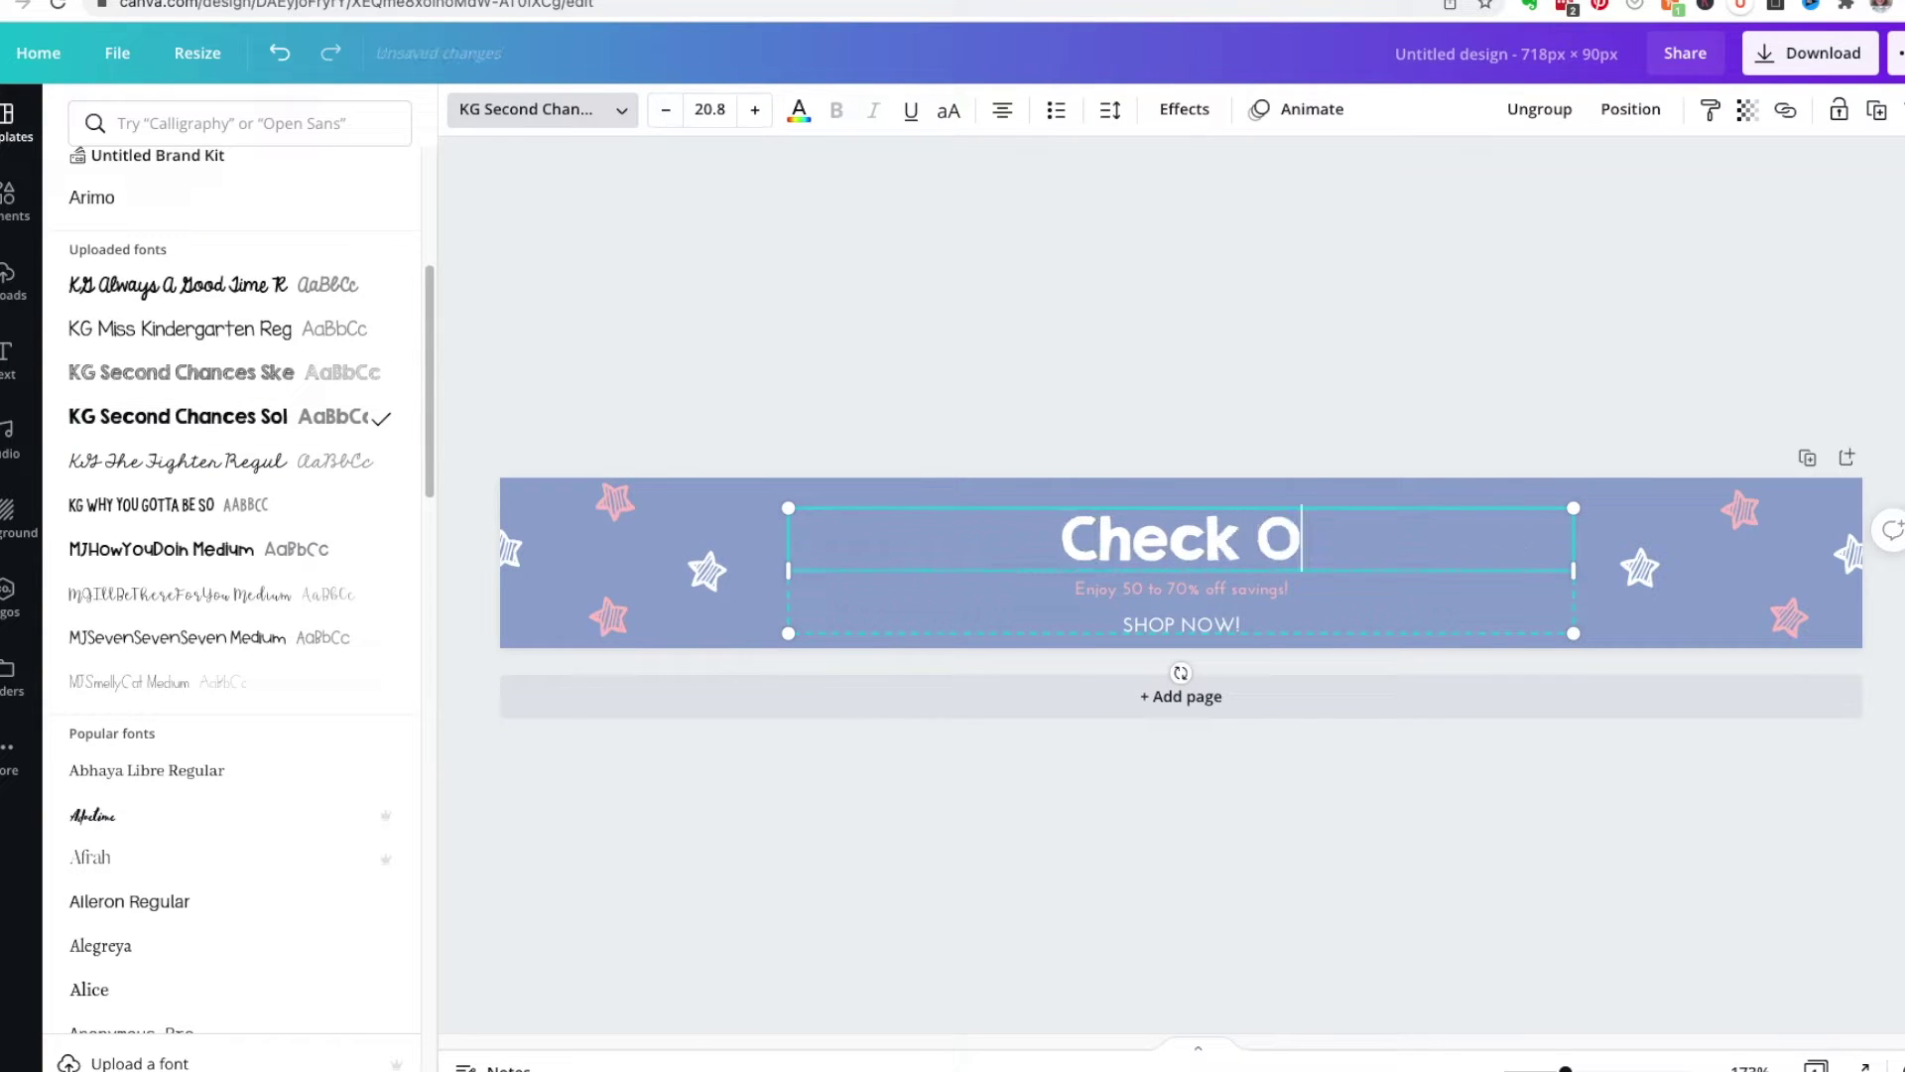
text(ut These)
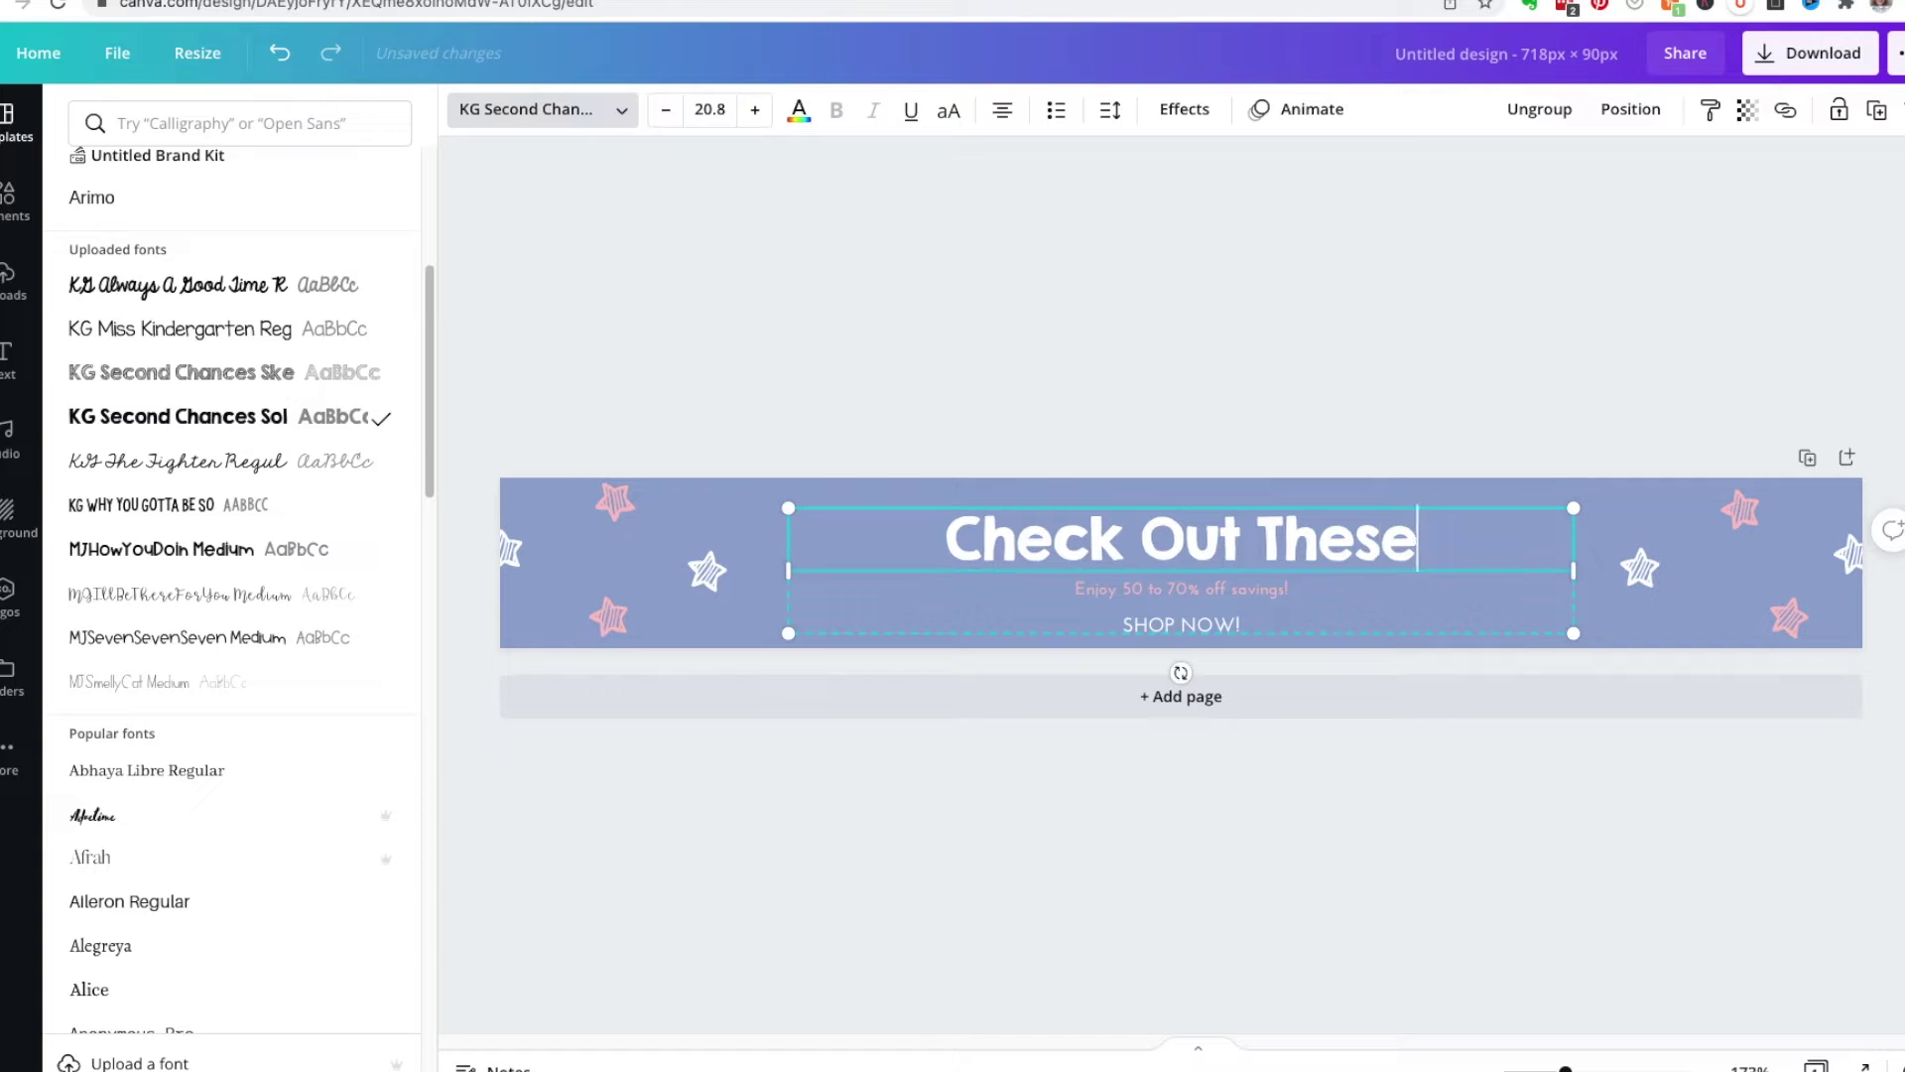
text( Amazing W)
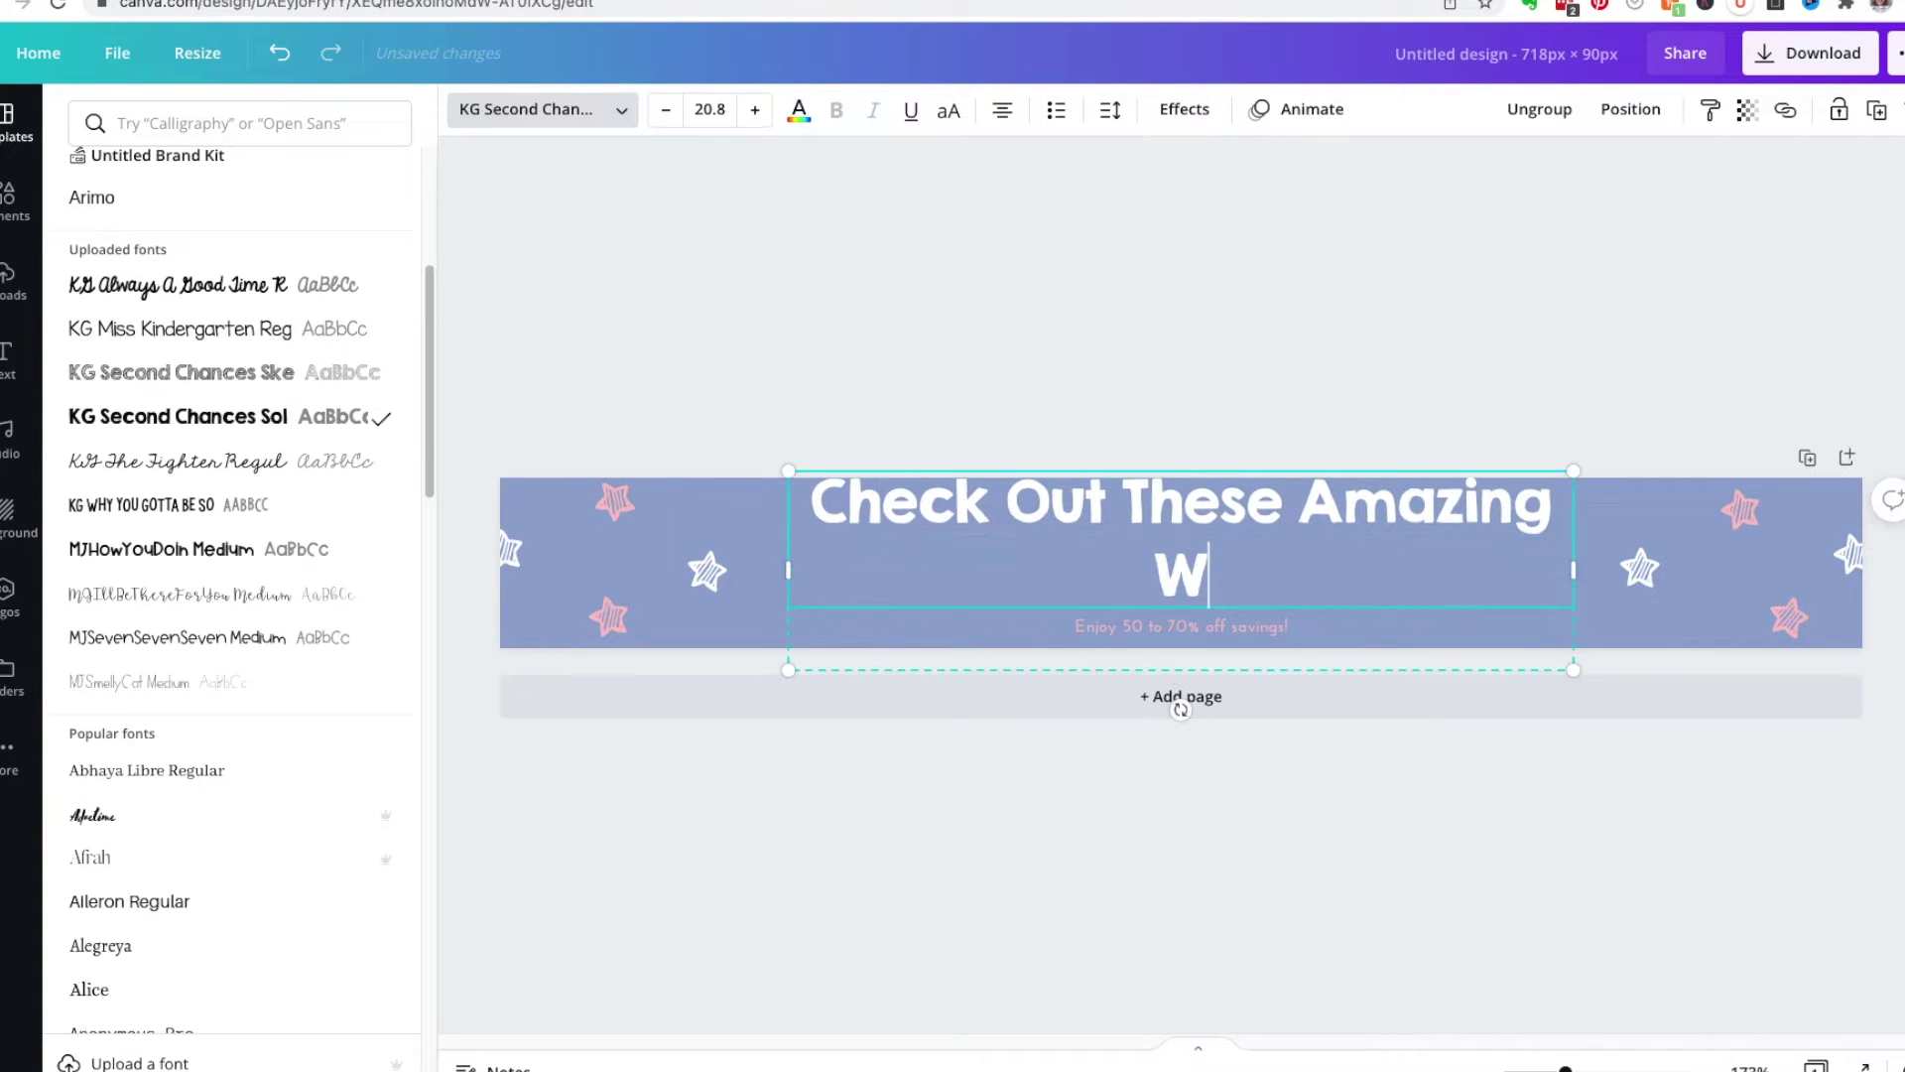
text(inter Products)
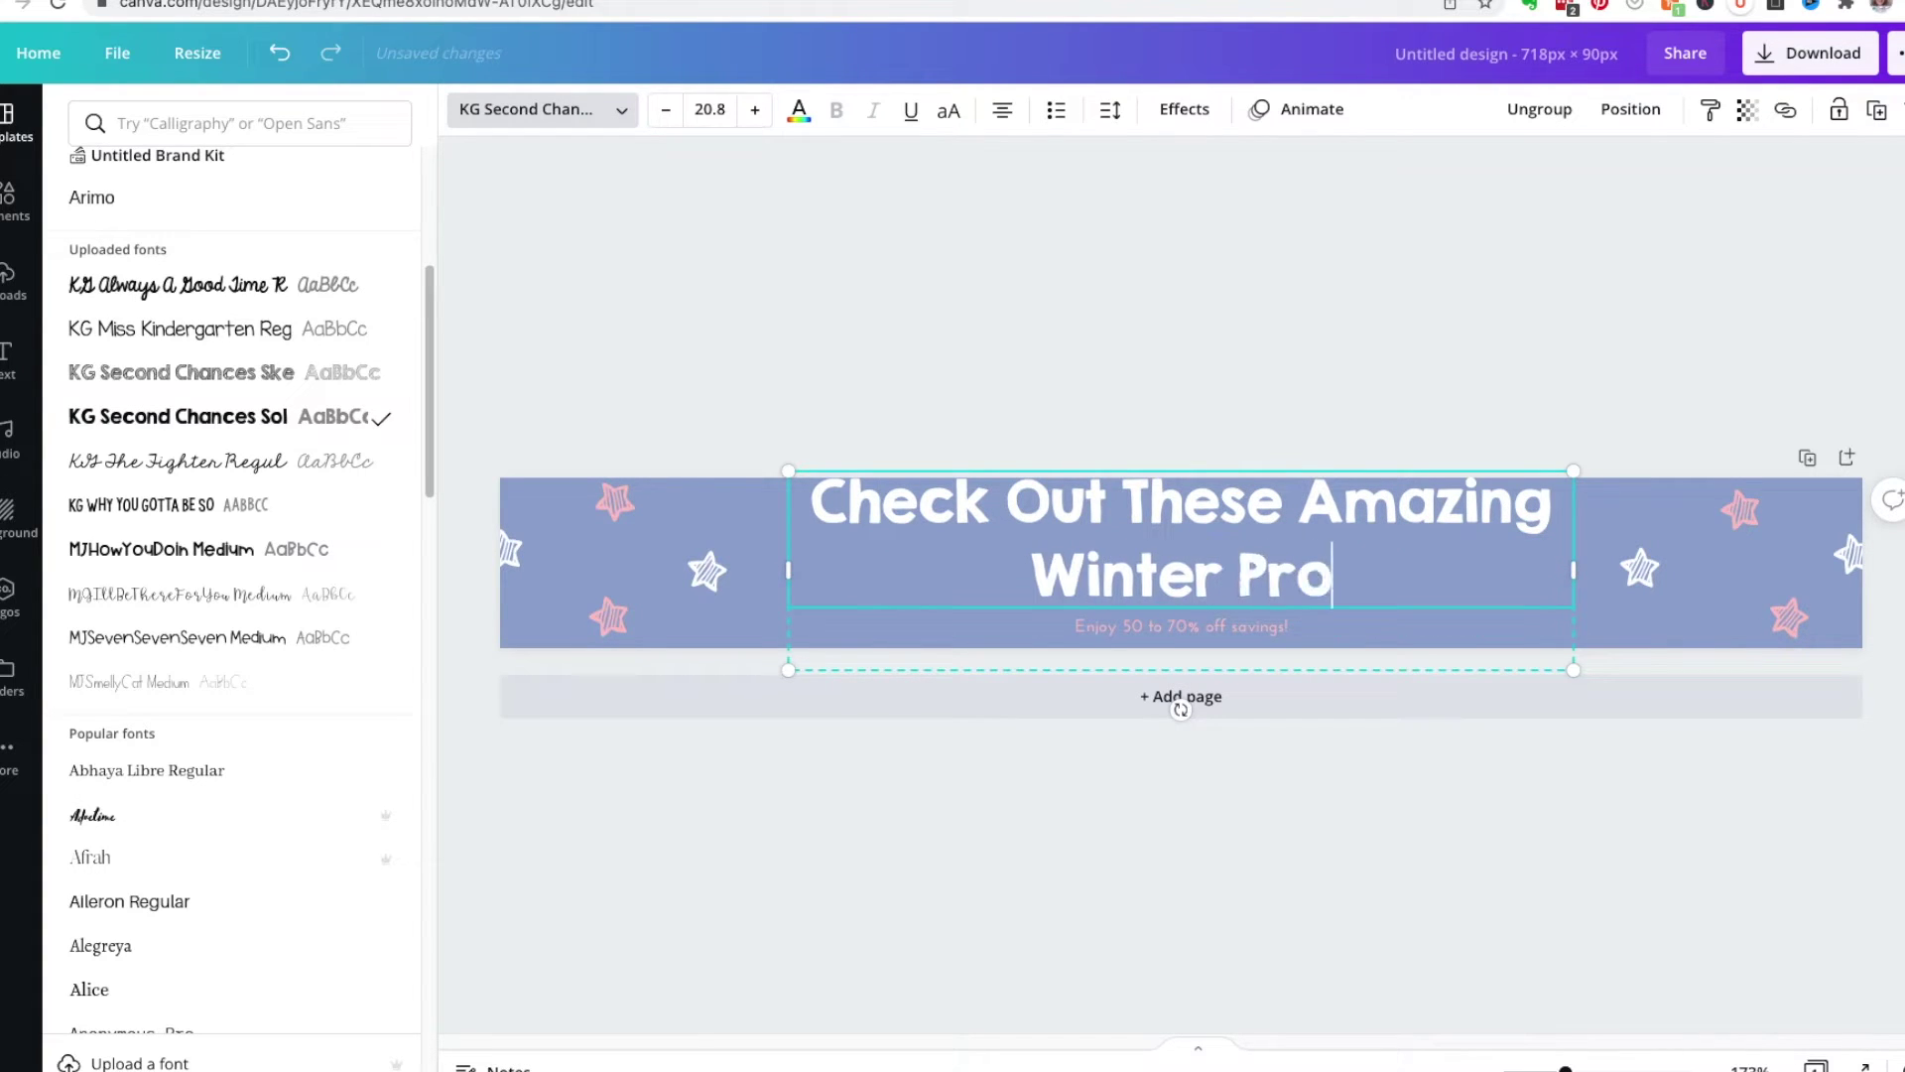
Remove the savings subtitle and SHOP NOW lines beneath the headline
click(1332, 623)
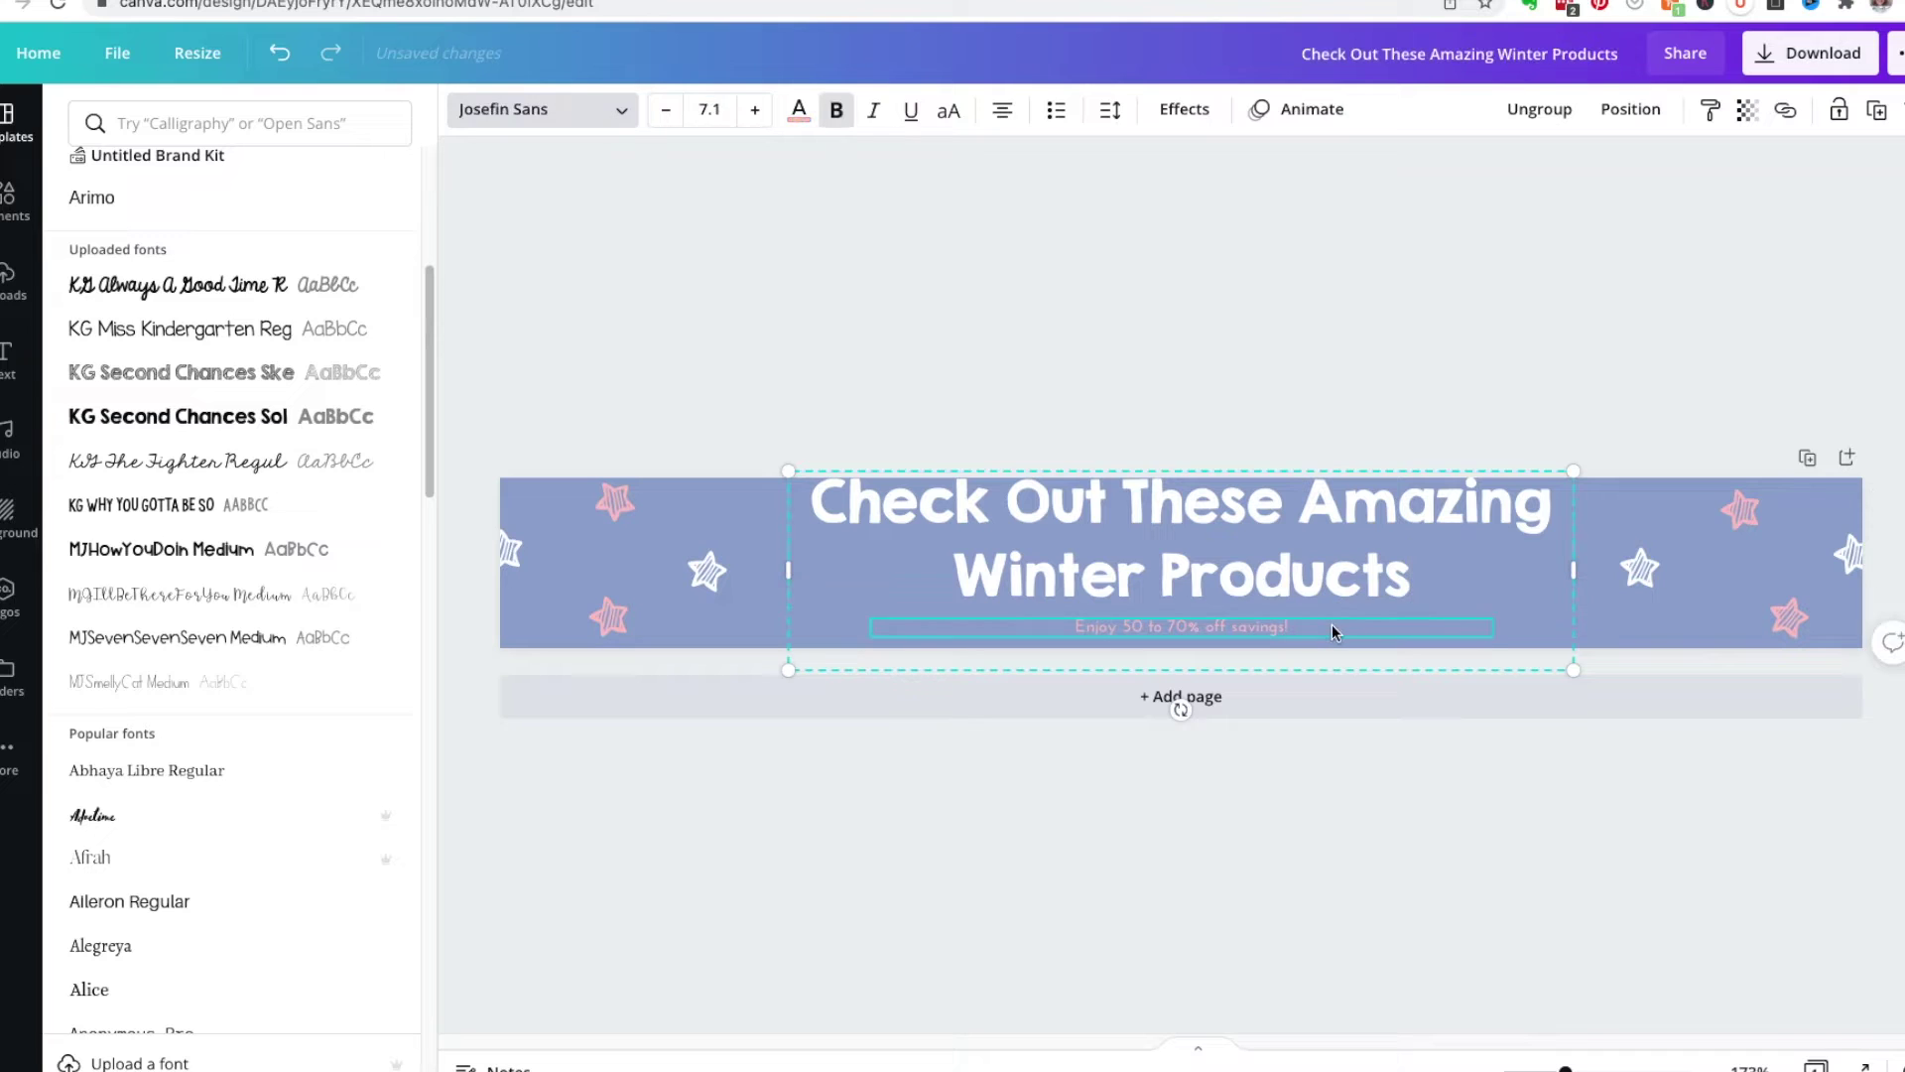
drag(1332, 623, 1263, 668)
key(Escape)
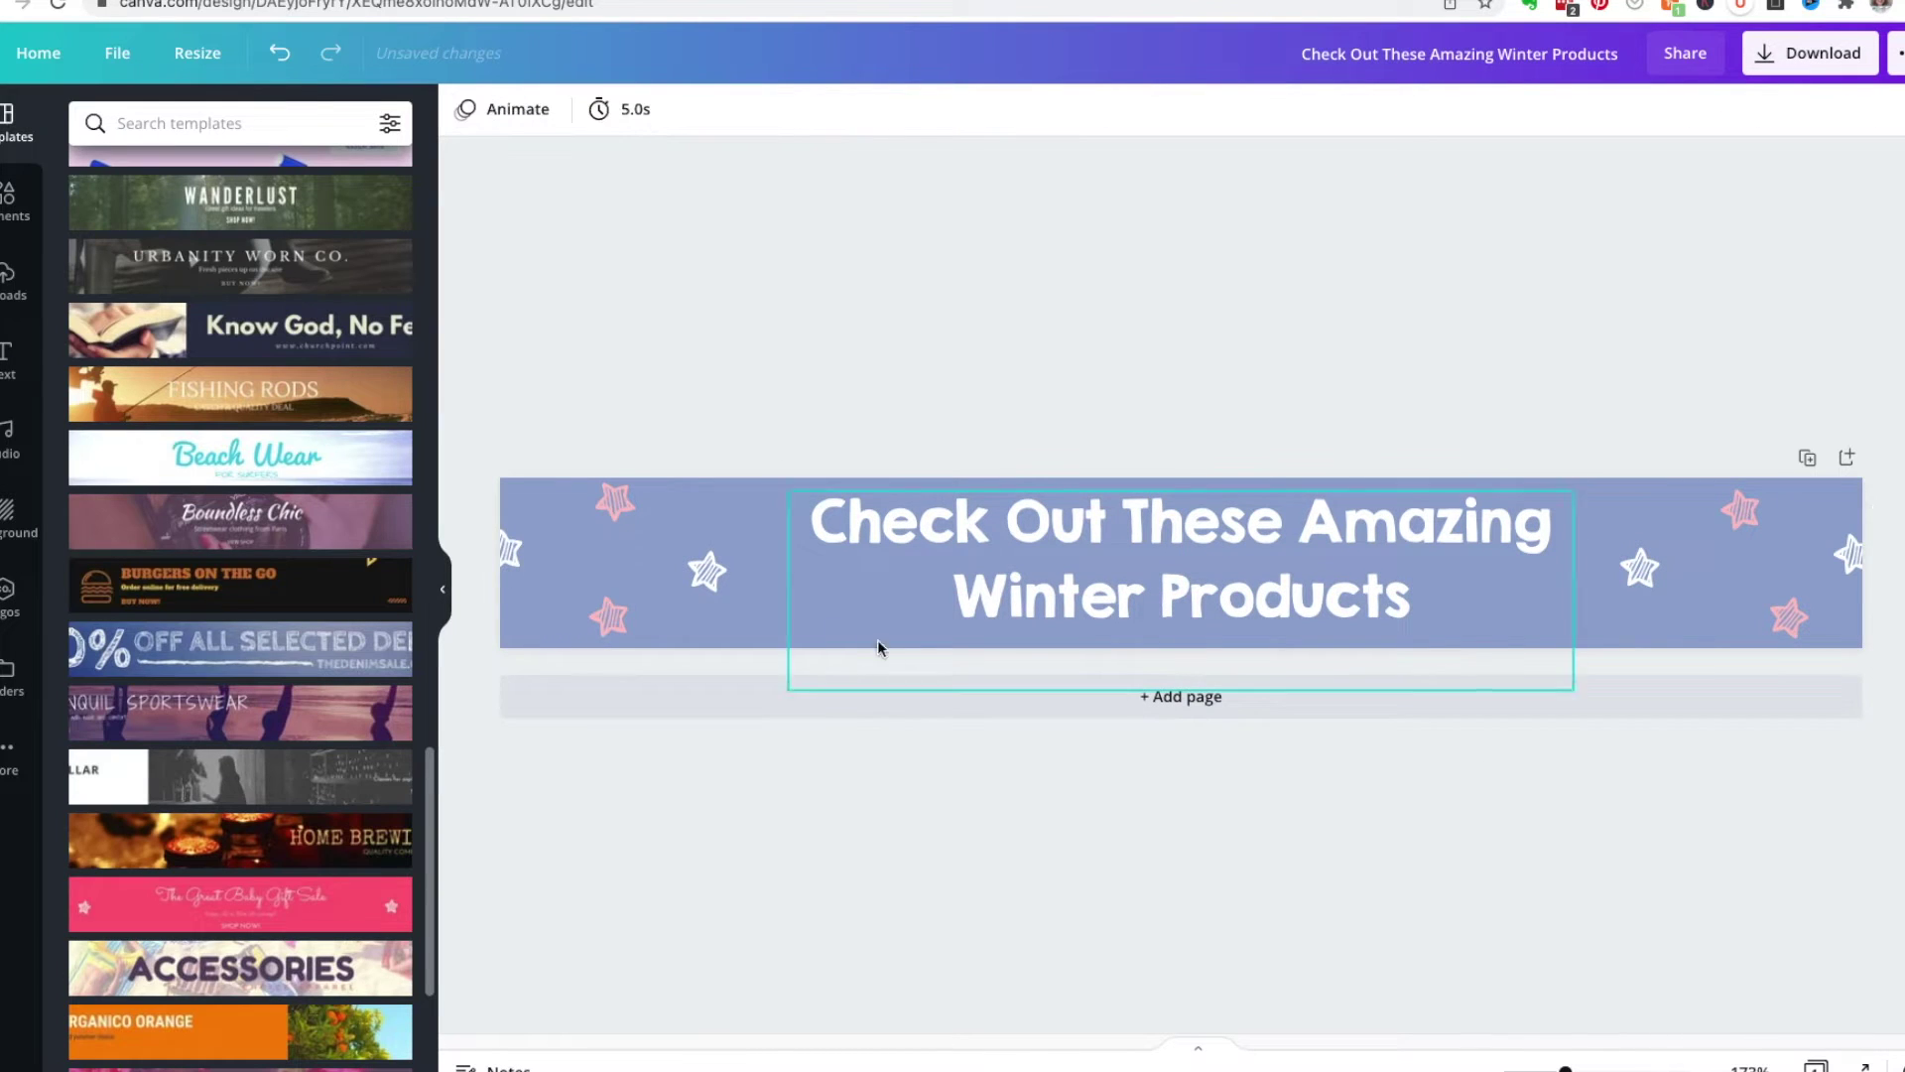
click(698, 571)
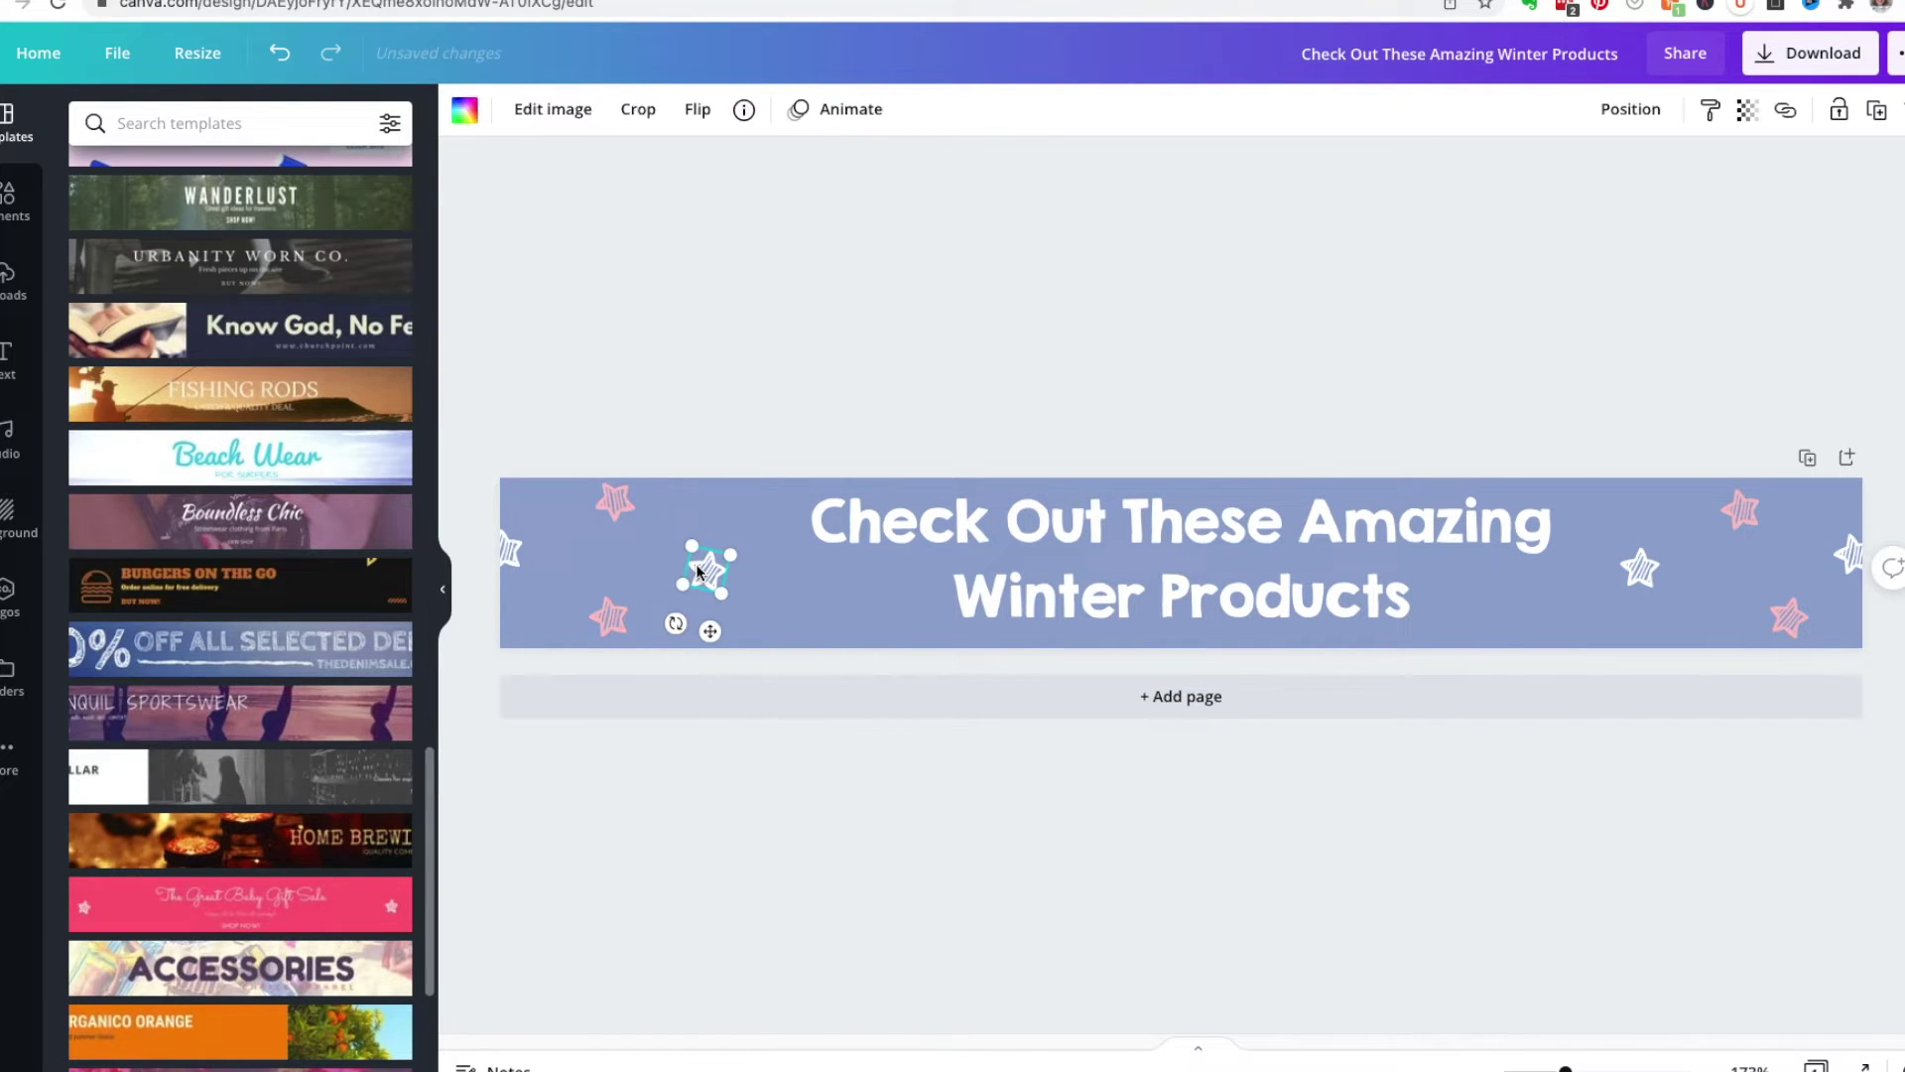
Add a white snowflake from an Elements search for 'snowflake' and move it left
click(467, 213)
click(6, 199)
click(198, 123)
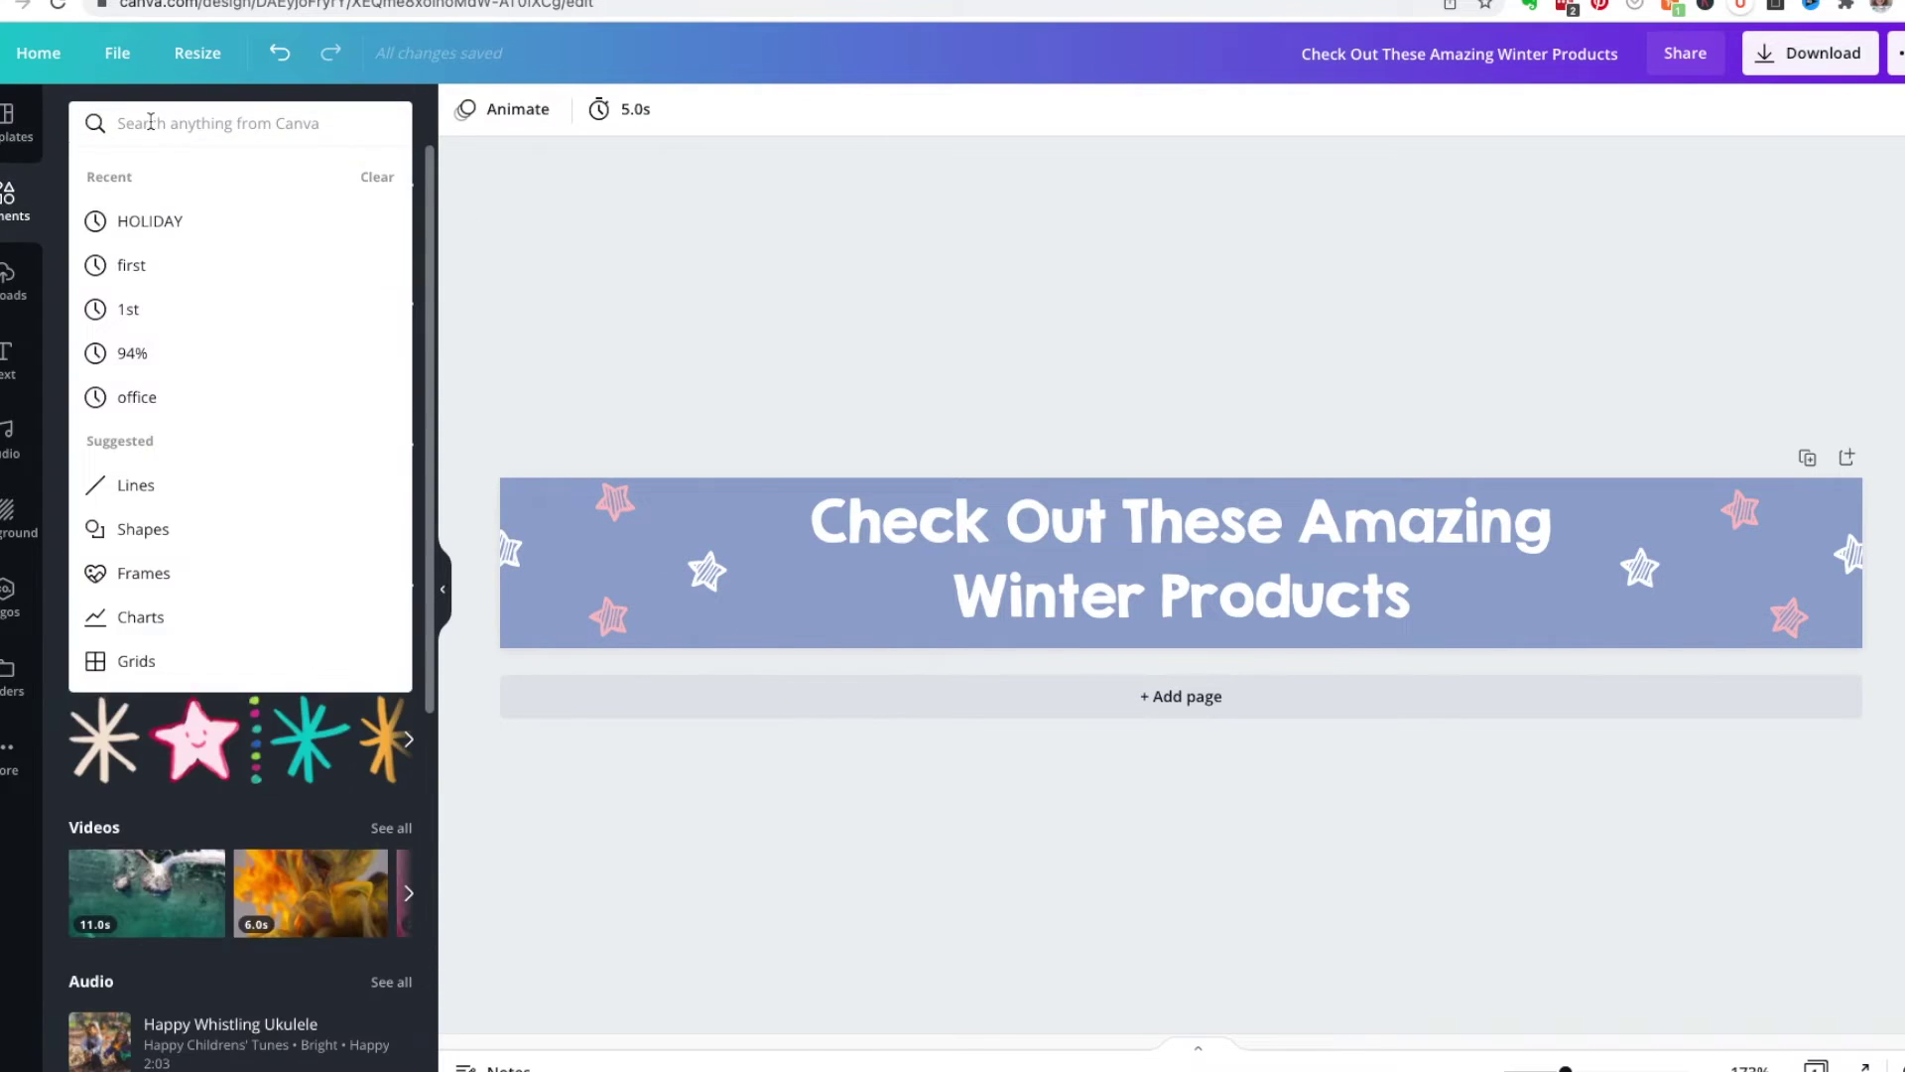
text(snowflake)
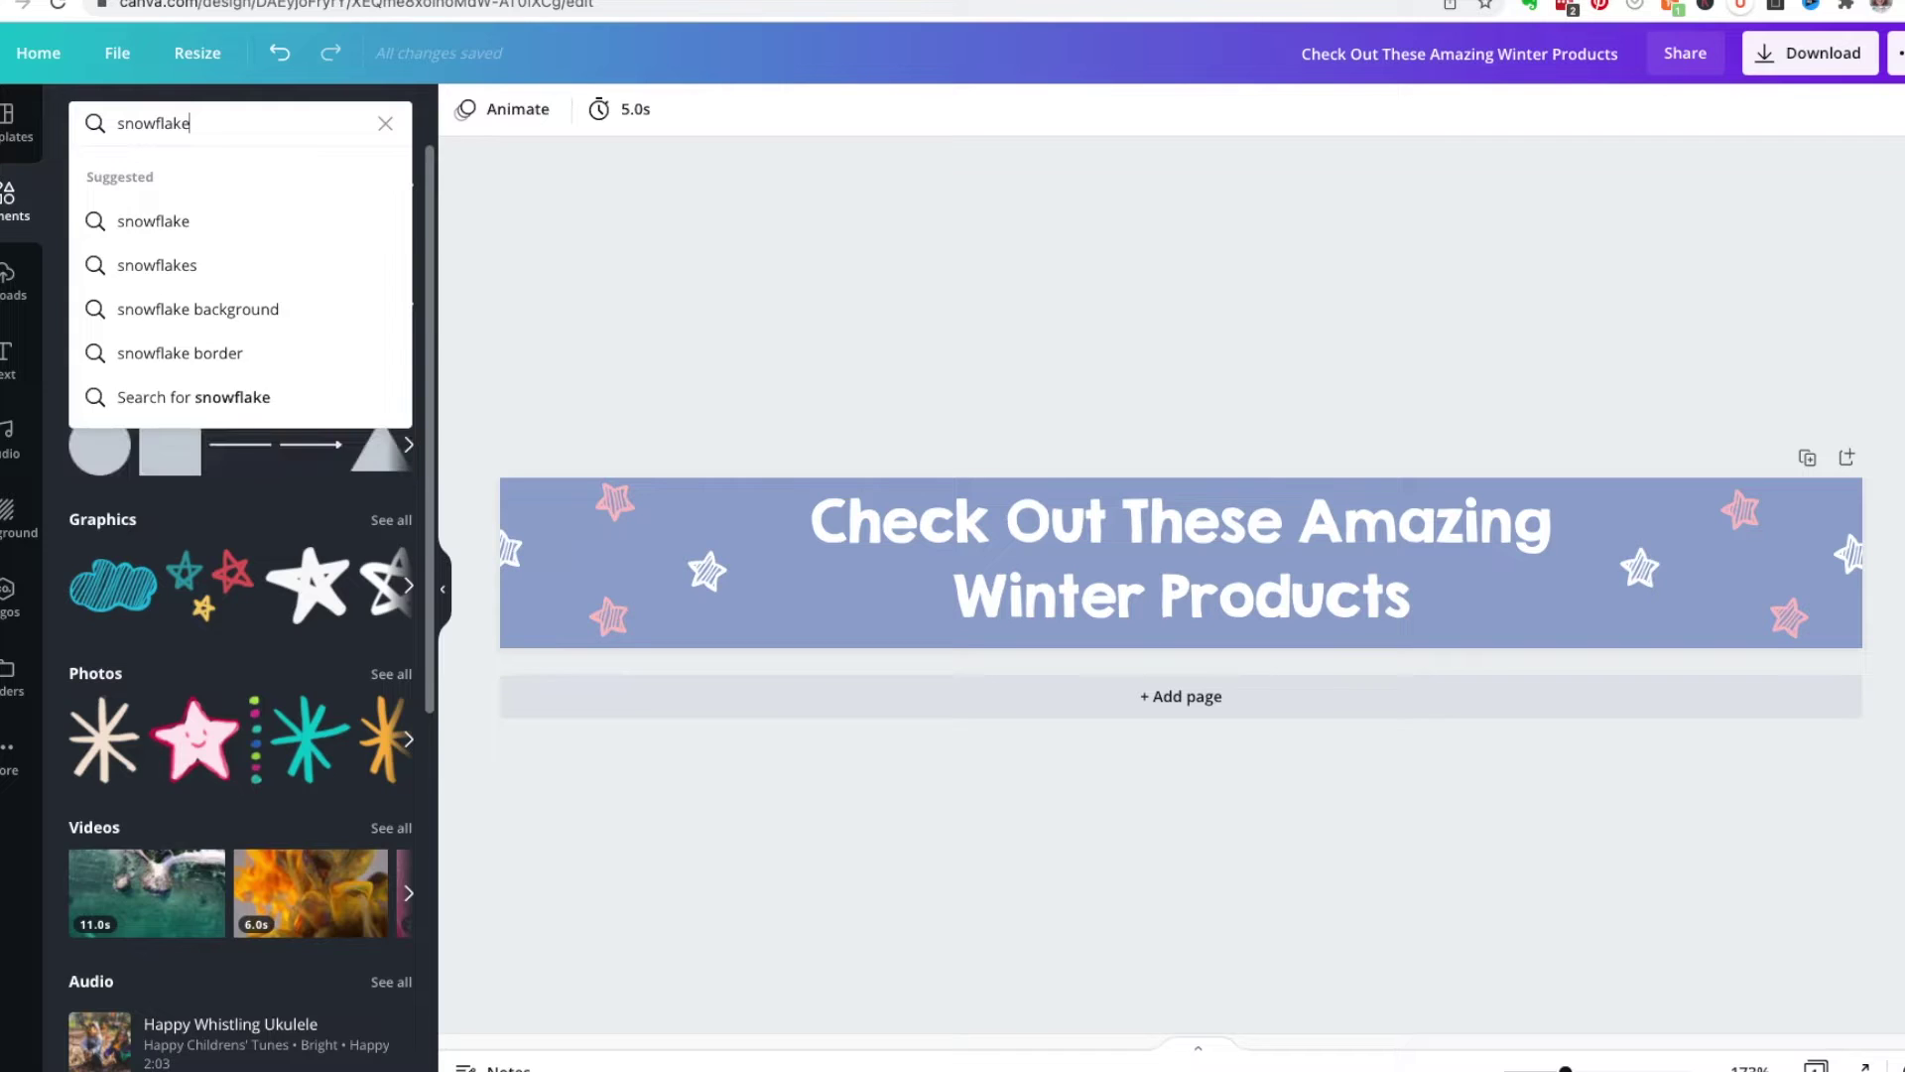
key(Return)
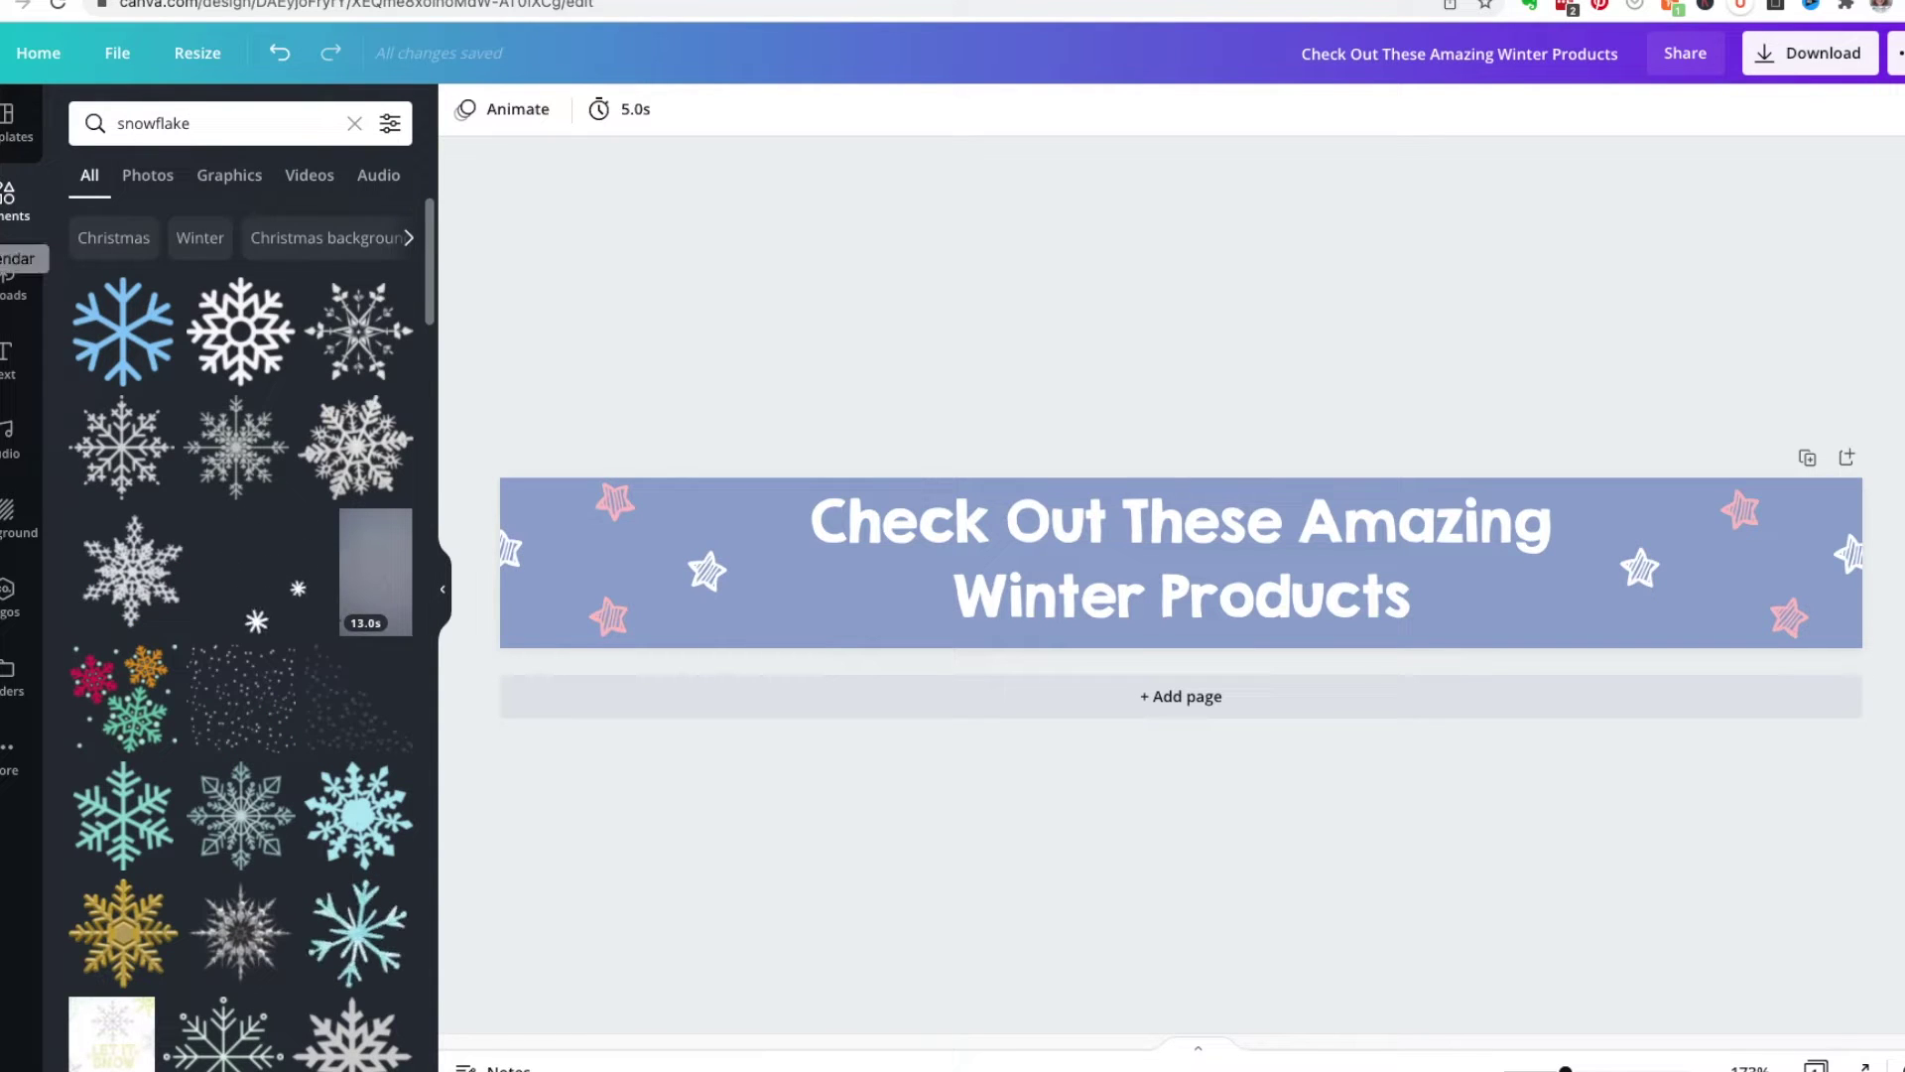
click(210, 380)
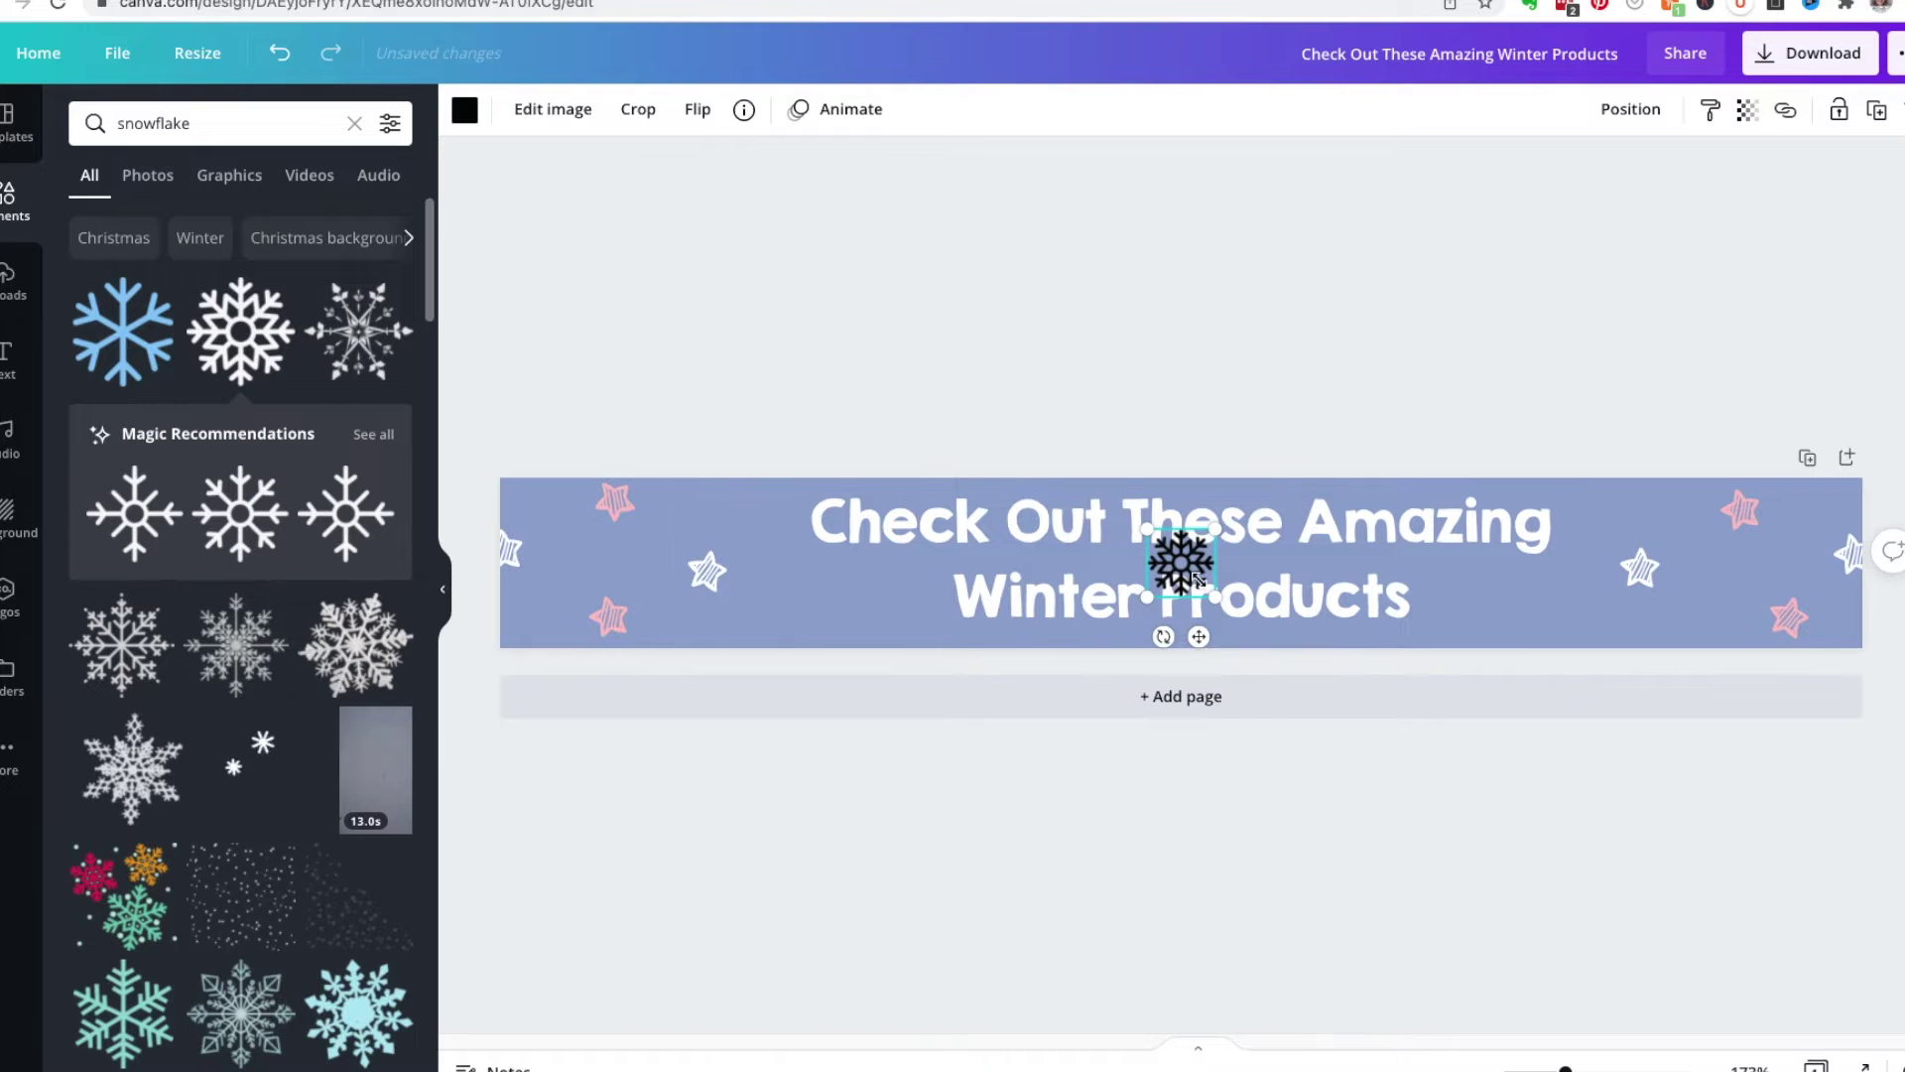
click(464, 109)
drag(1164, 573, 705, 569)
Delete all the white and pink stars from the banner
click(697, 585)
key(Delete)
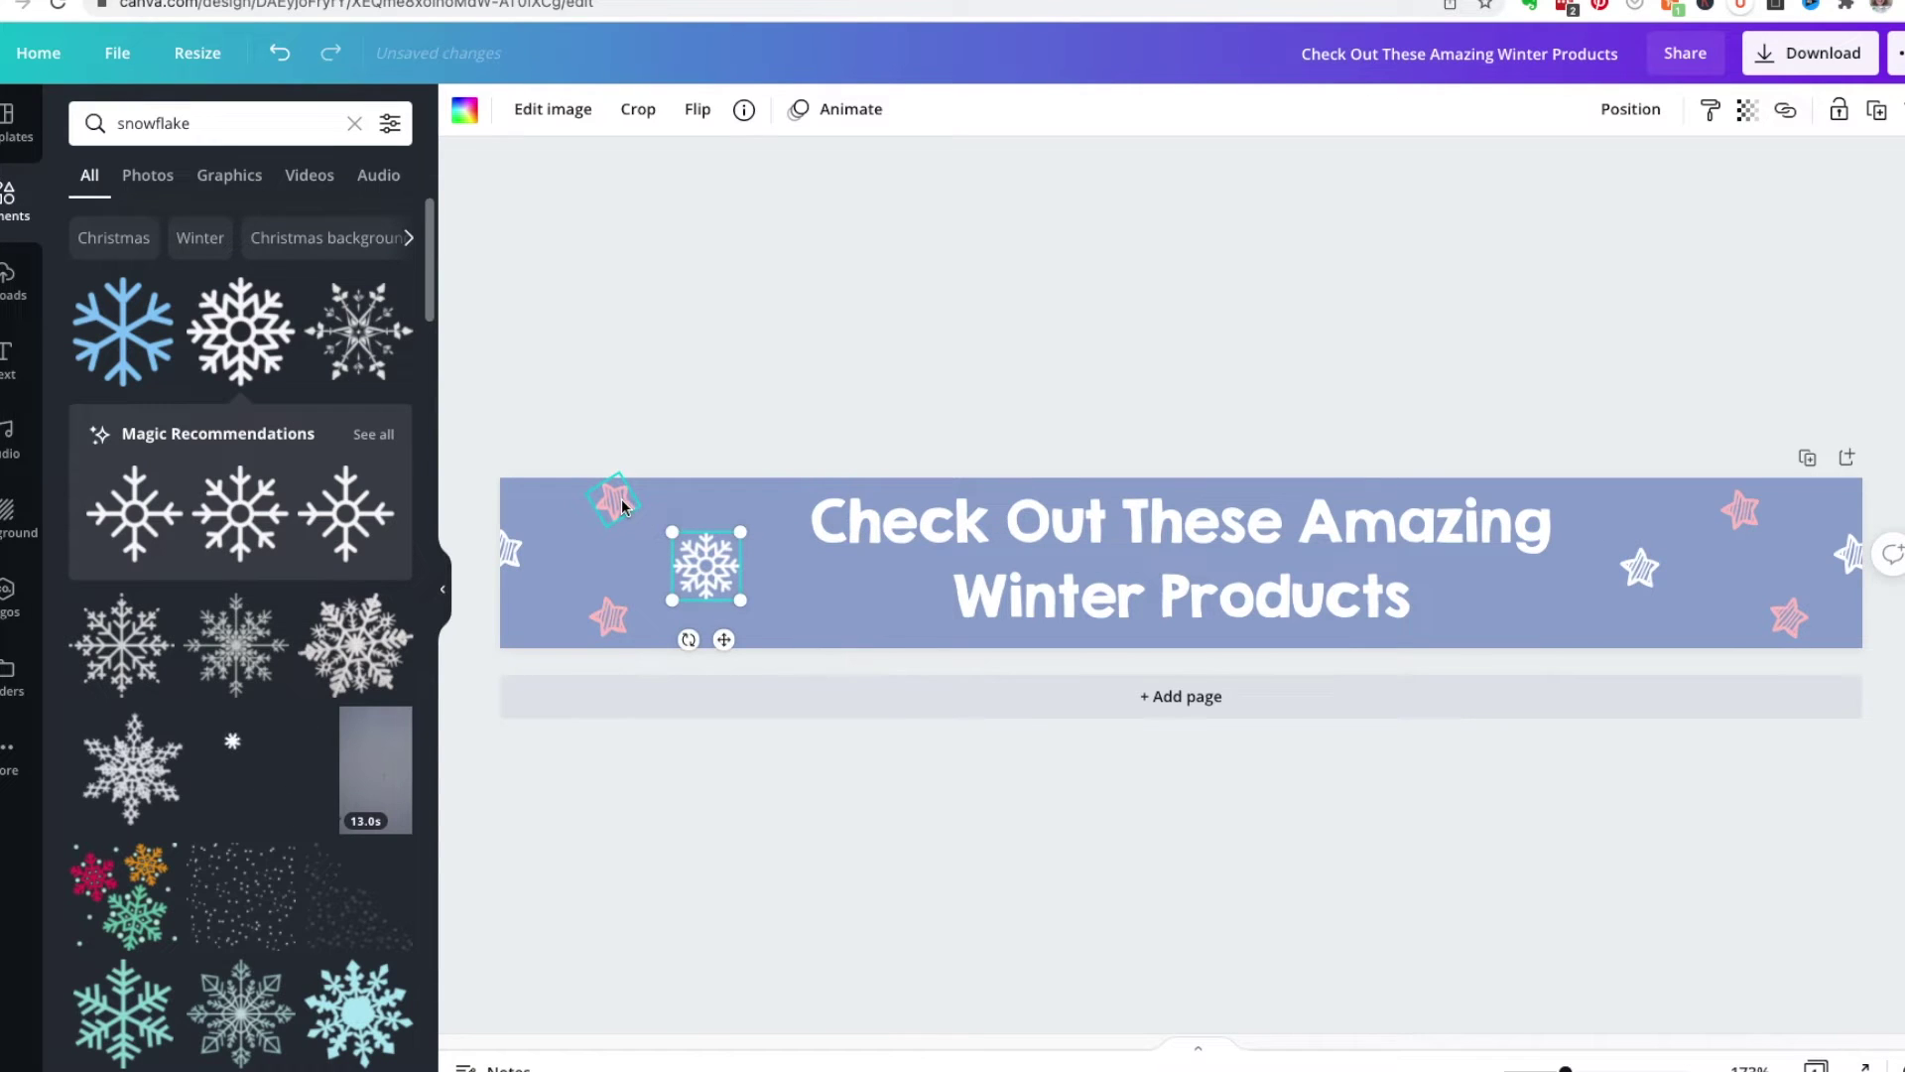
drag(616, 501, 612, 523)
key(Delete)
click(613, 608)
key(Delete)
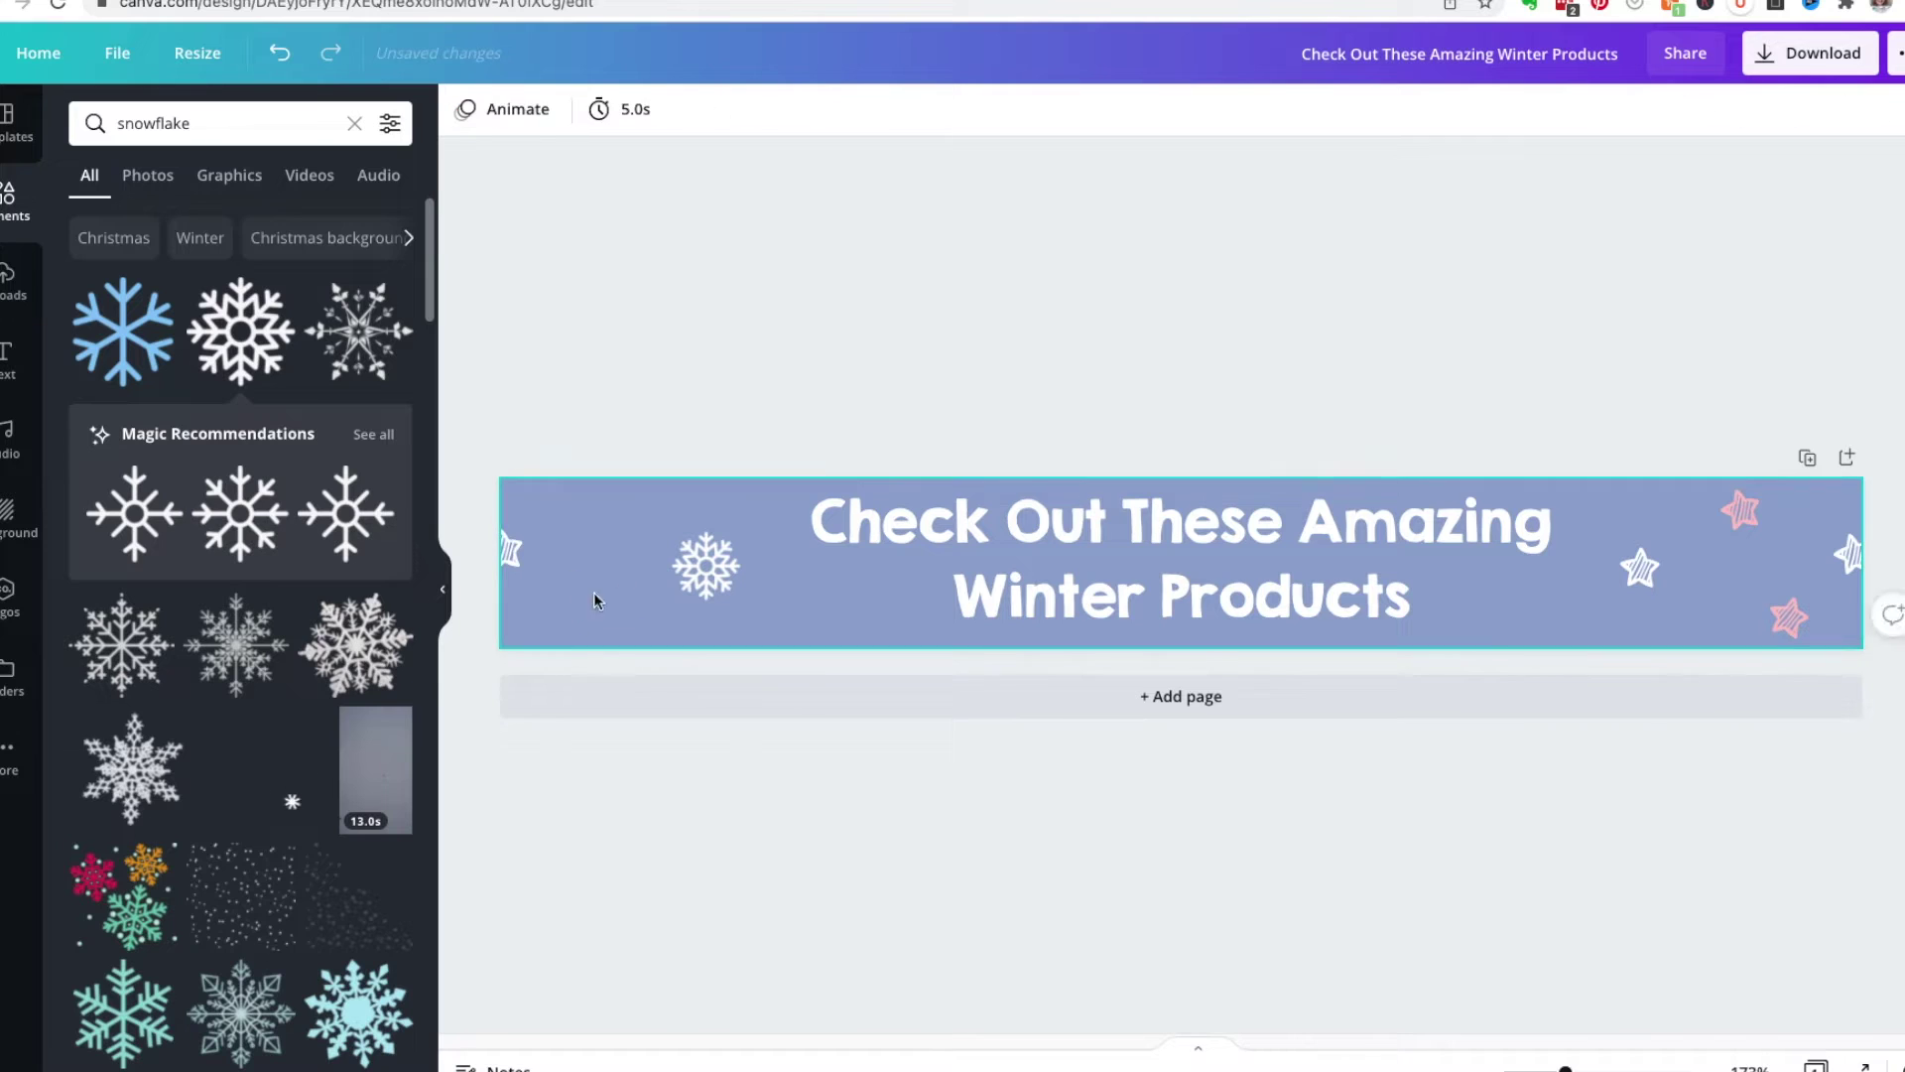
click(508, 551)
shift+click(1640, 567)
key(Delete)
click(1739, 511)
key(Delete)
click(1843, 556)
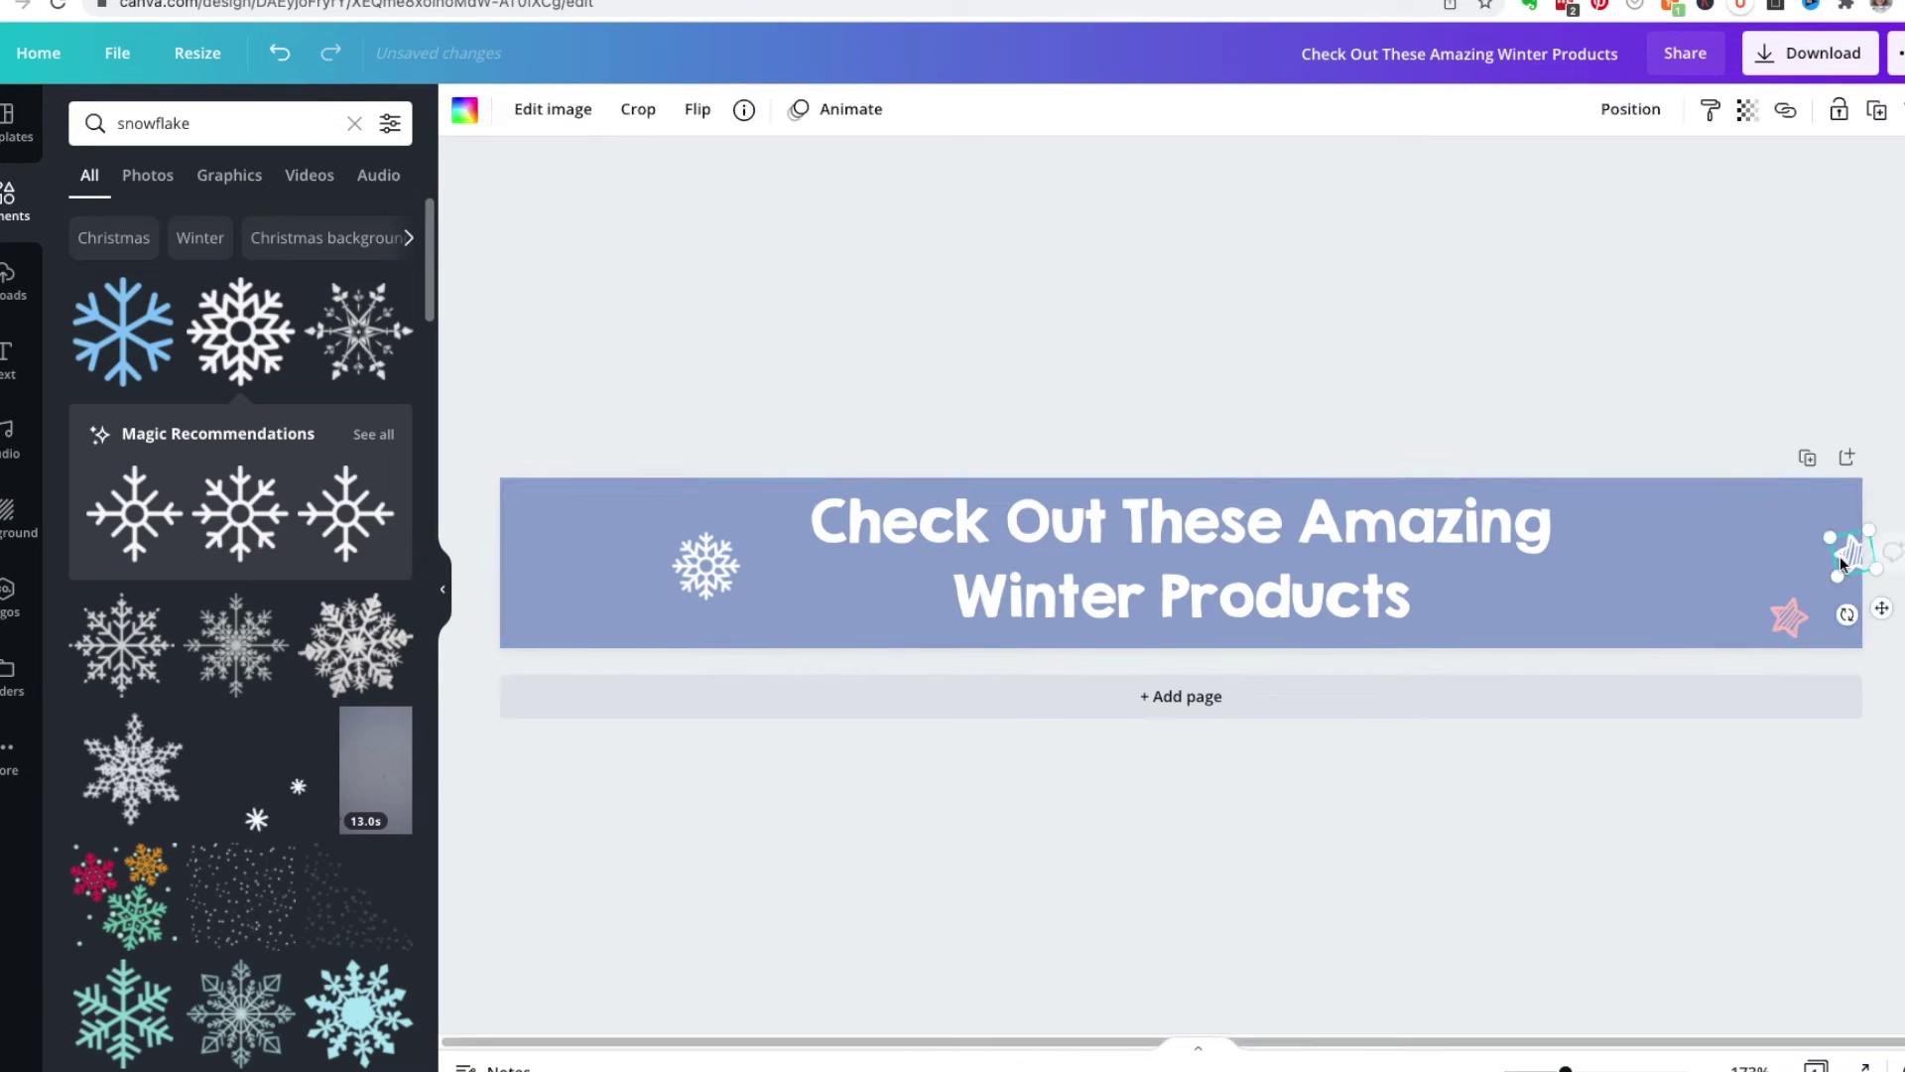
key(Delete)
click(1789, 617)
key(Delete)
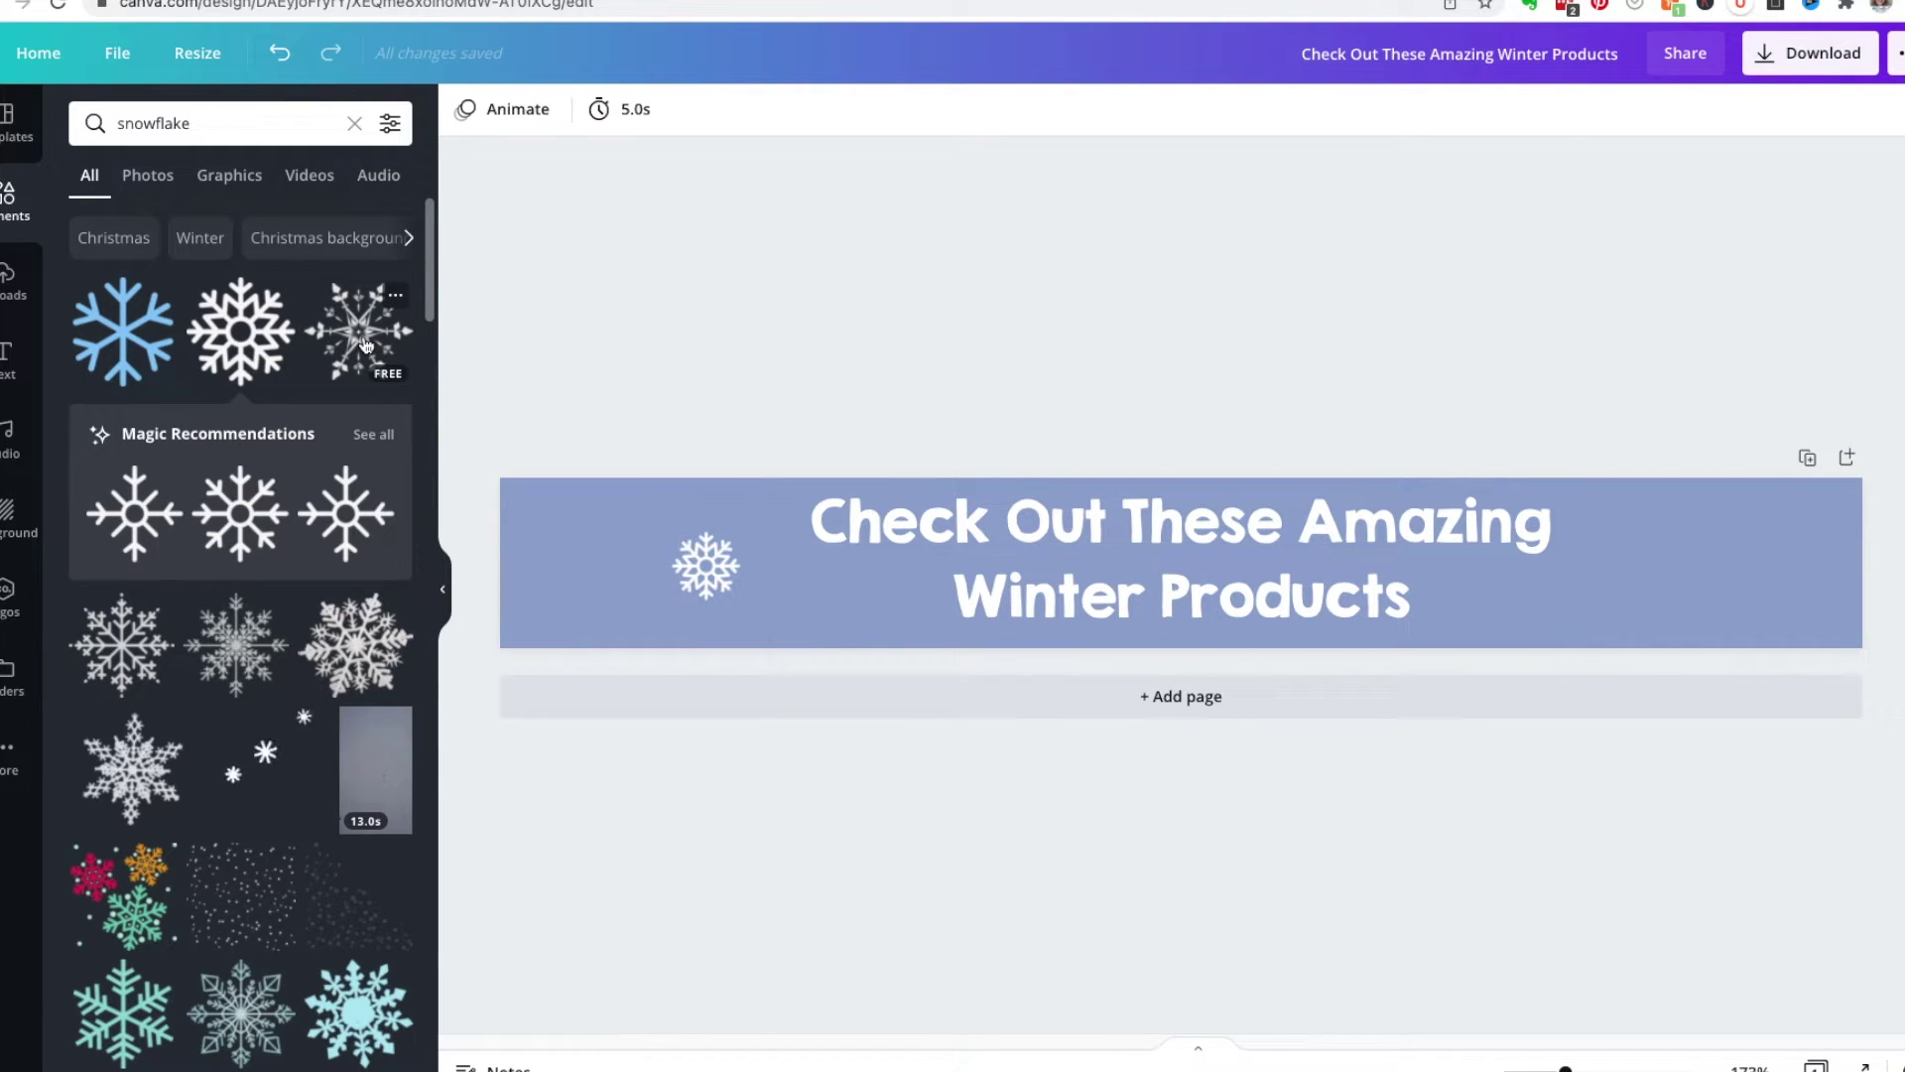
Duplicate the snowflake, make the copy pink, and shrink it to 25 × 25
click(700, 565)
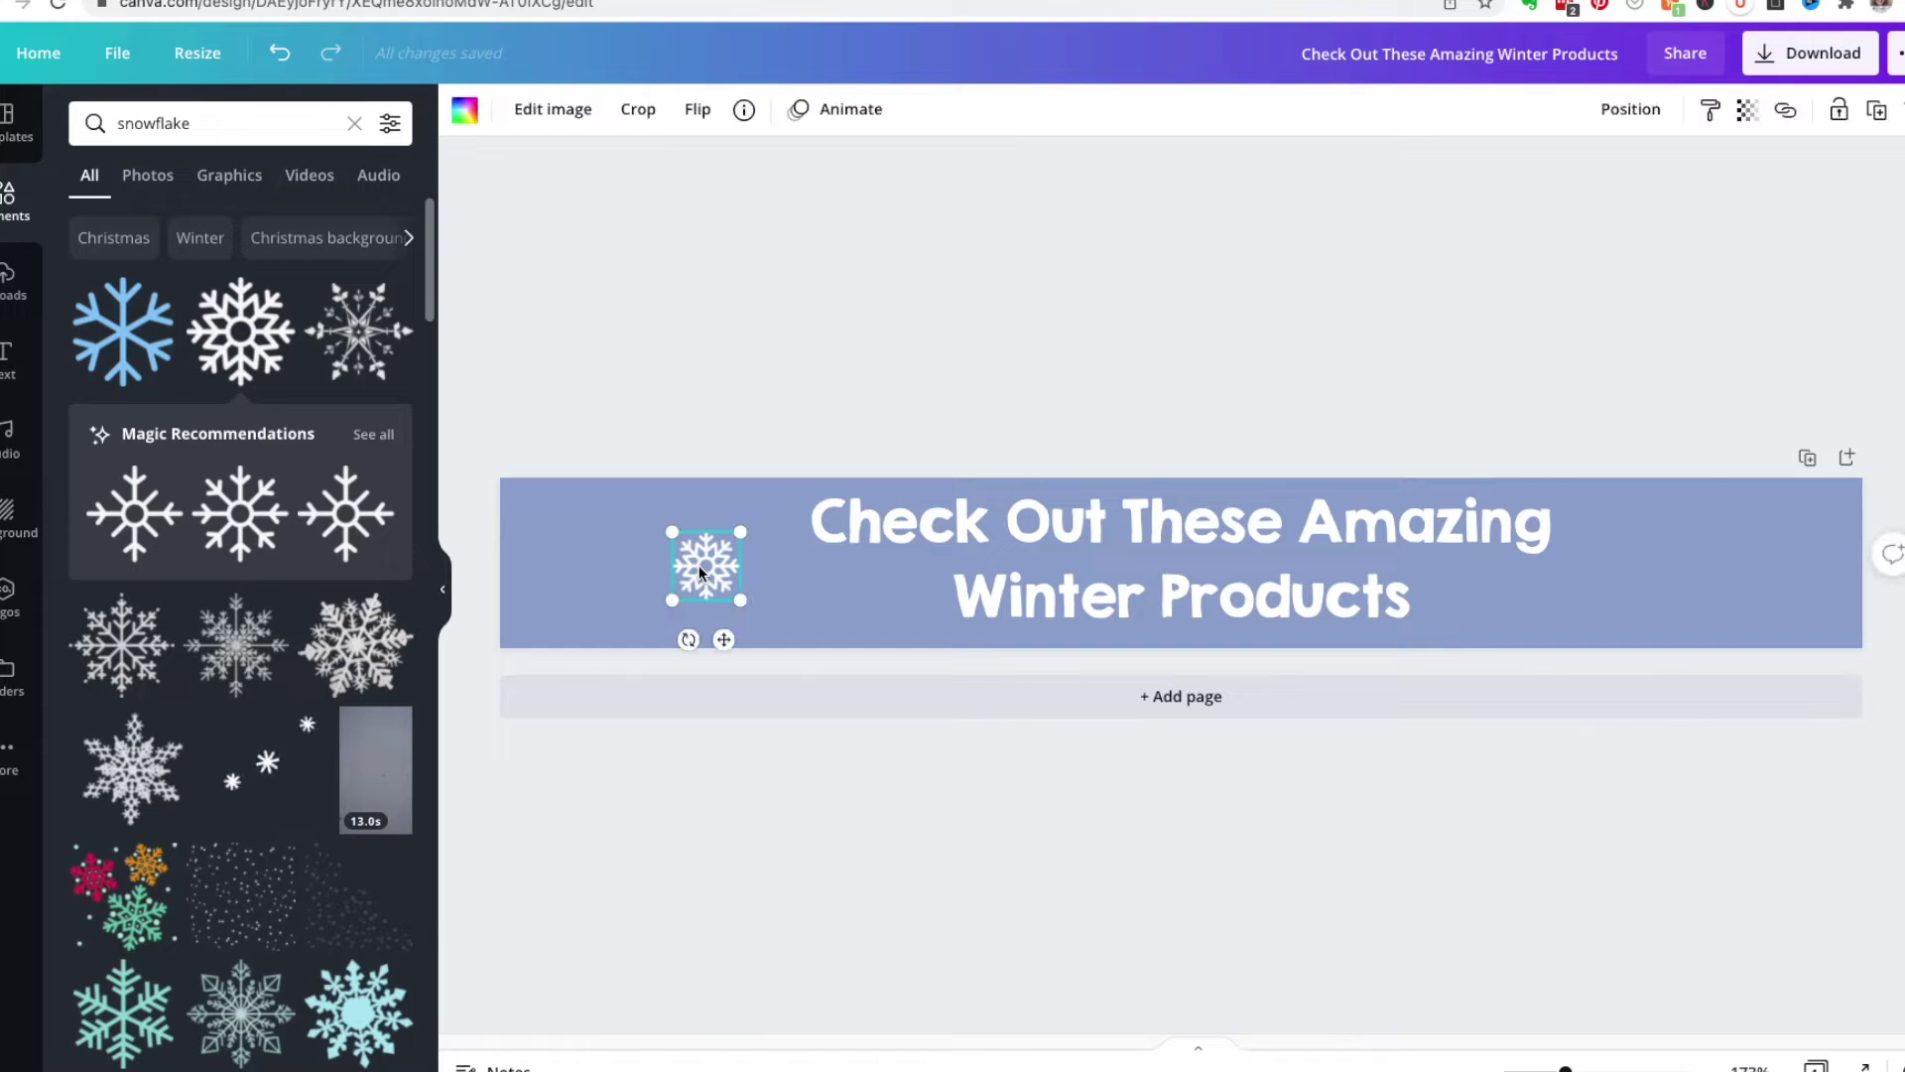
key(ctrl+d)
drag(715, 578, 621, 529)
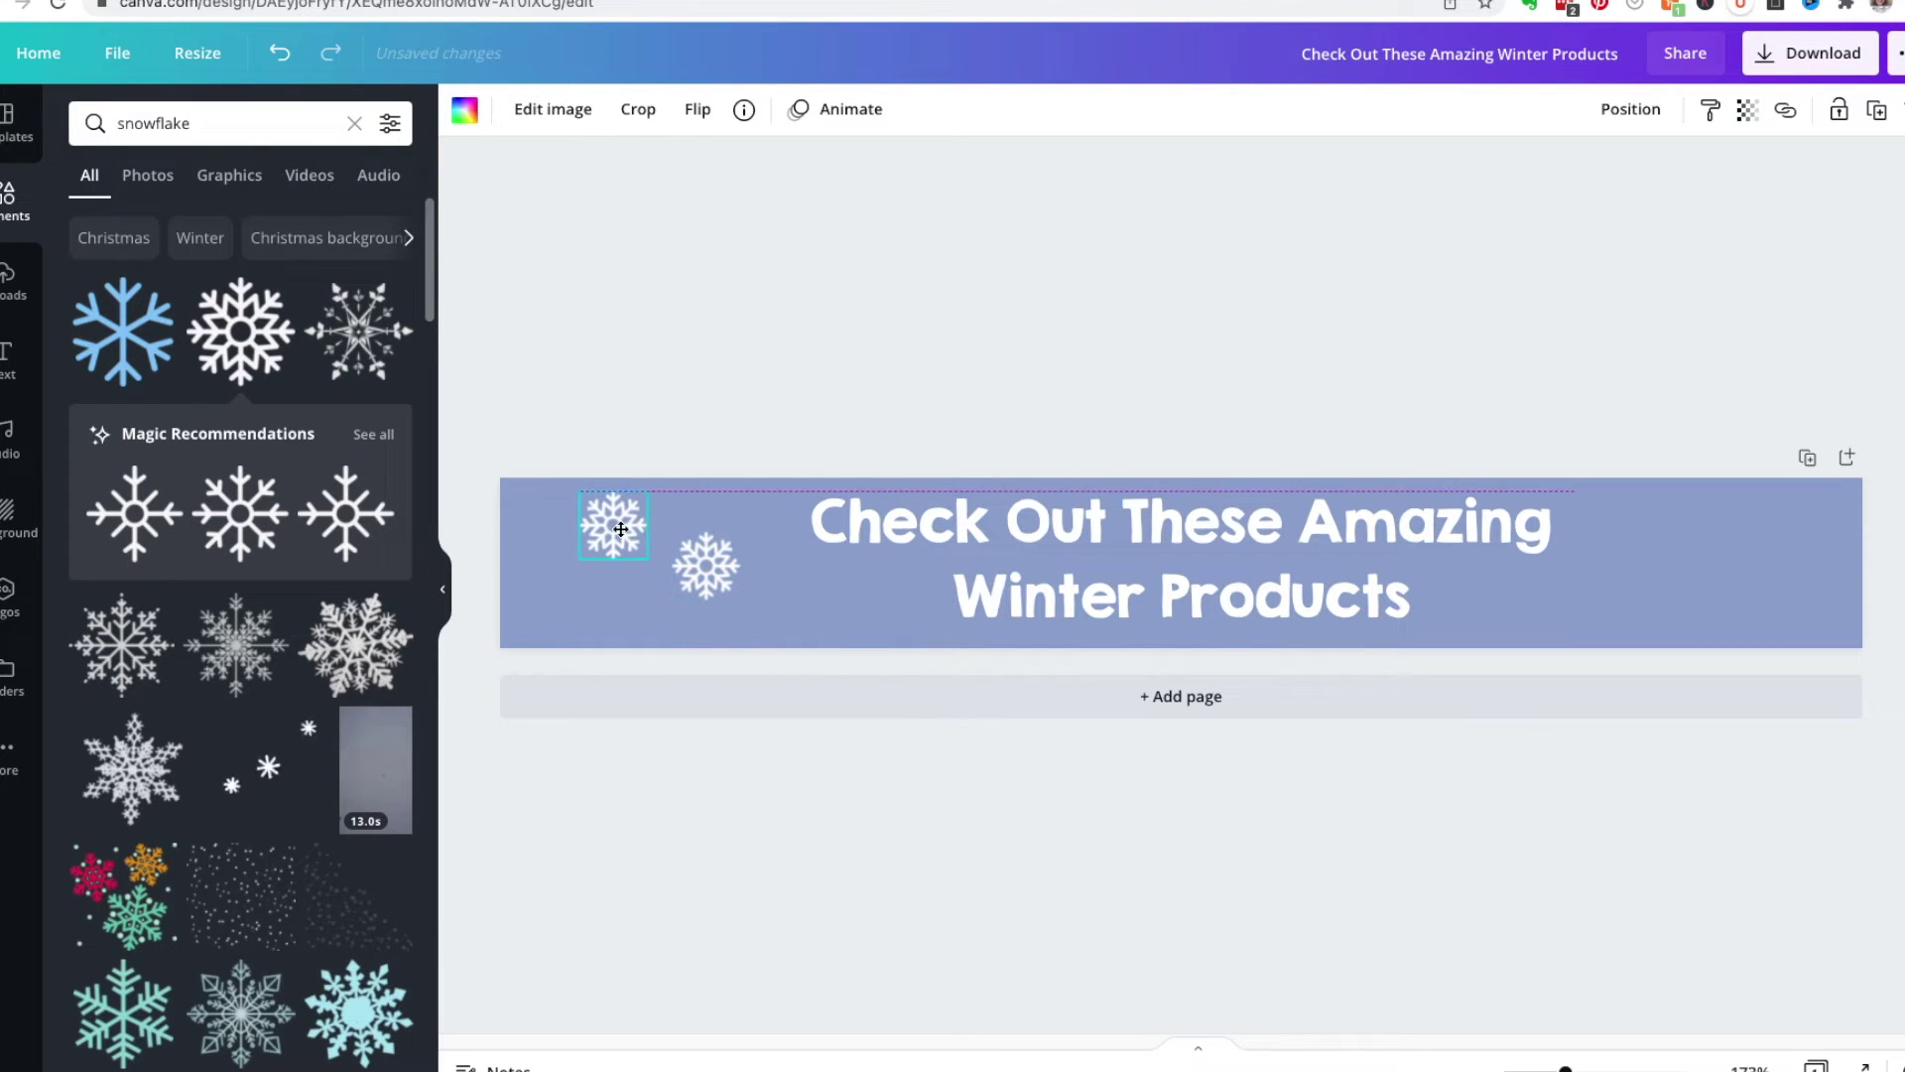
click(462, 113)
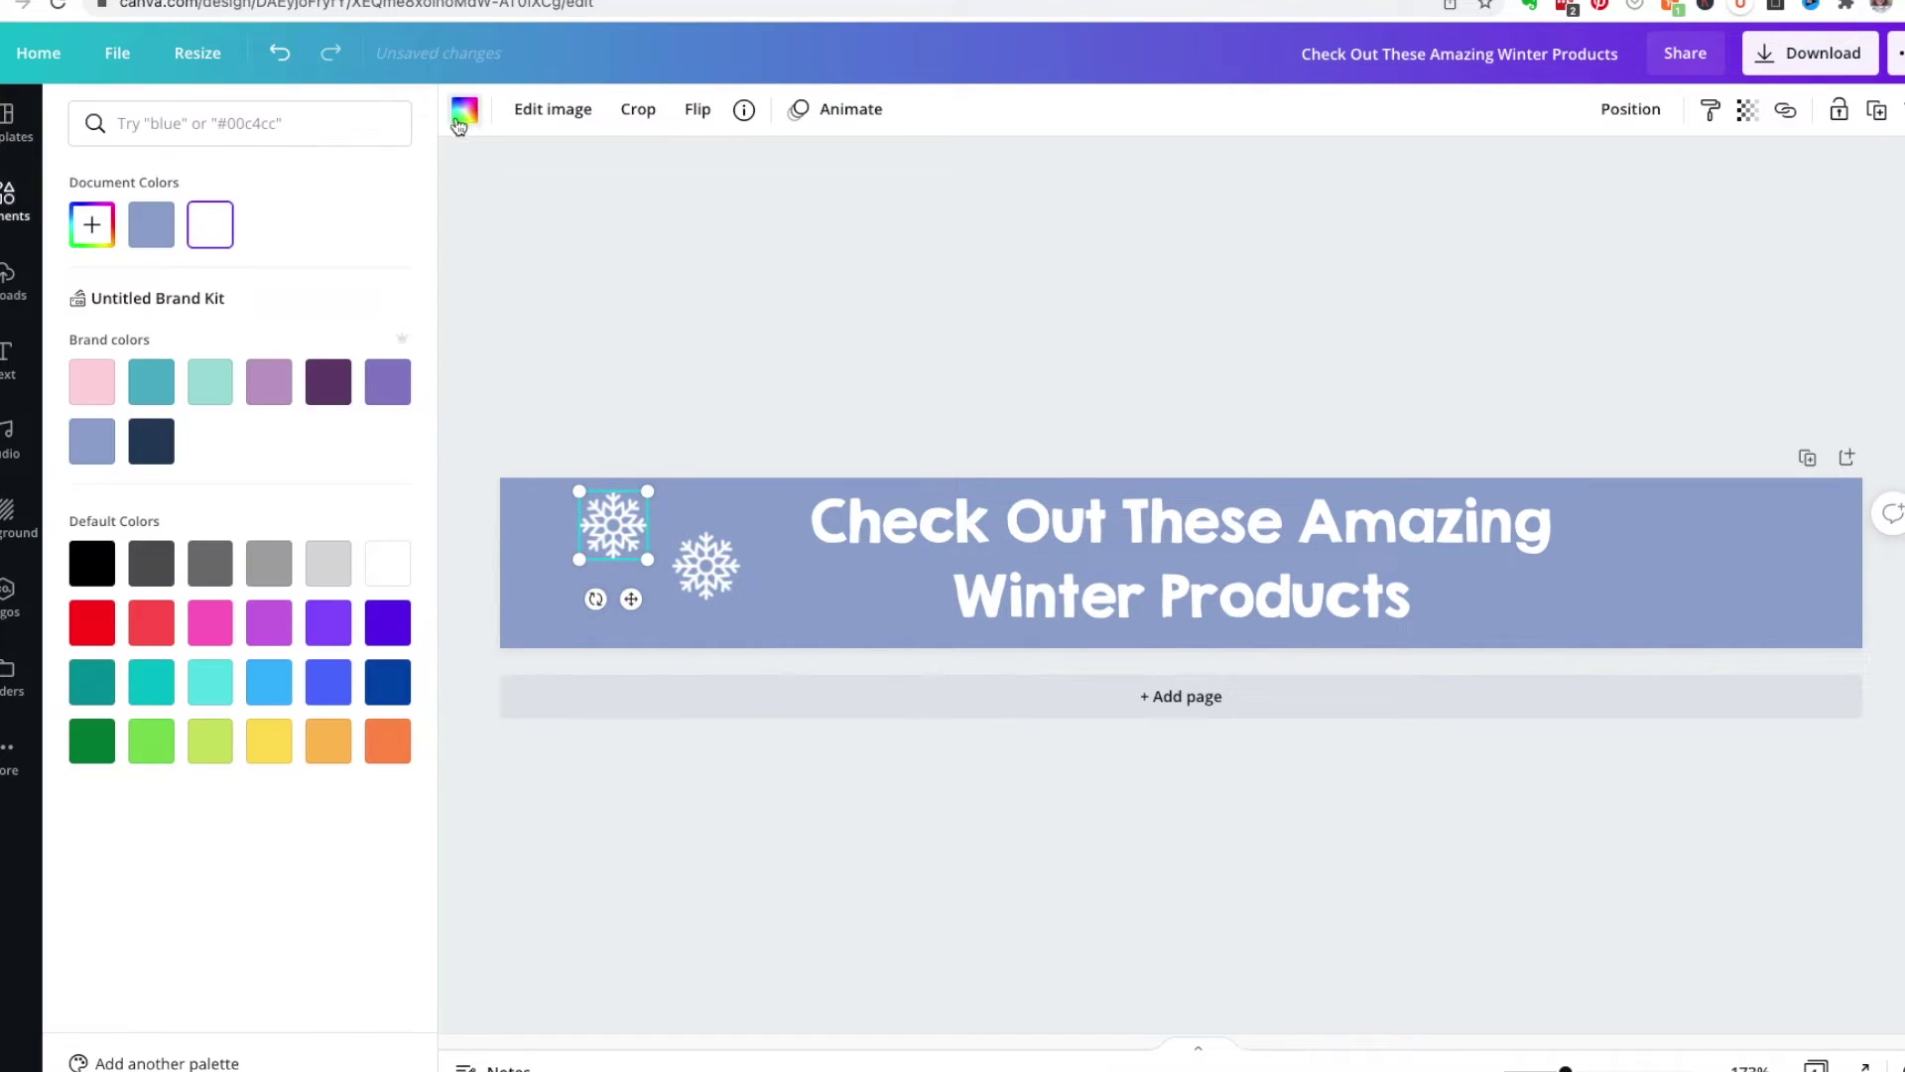
click(101, 388)
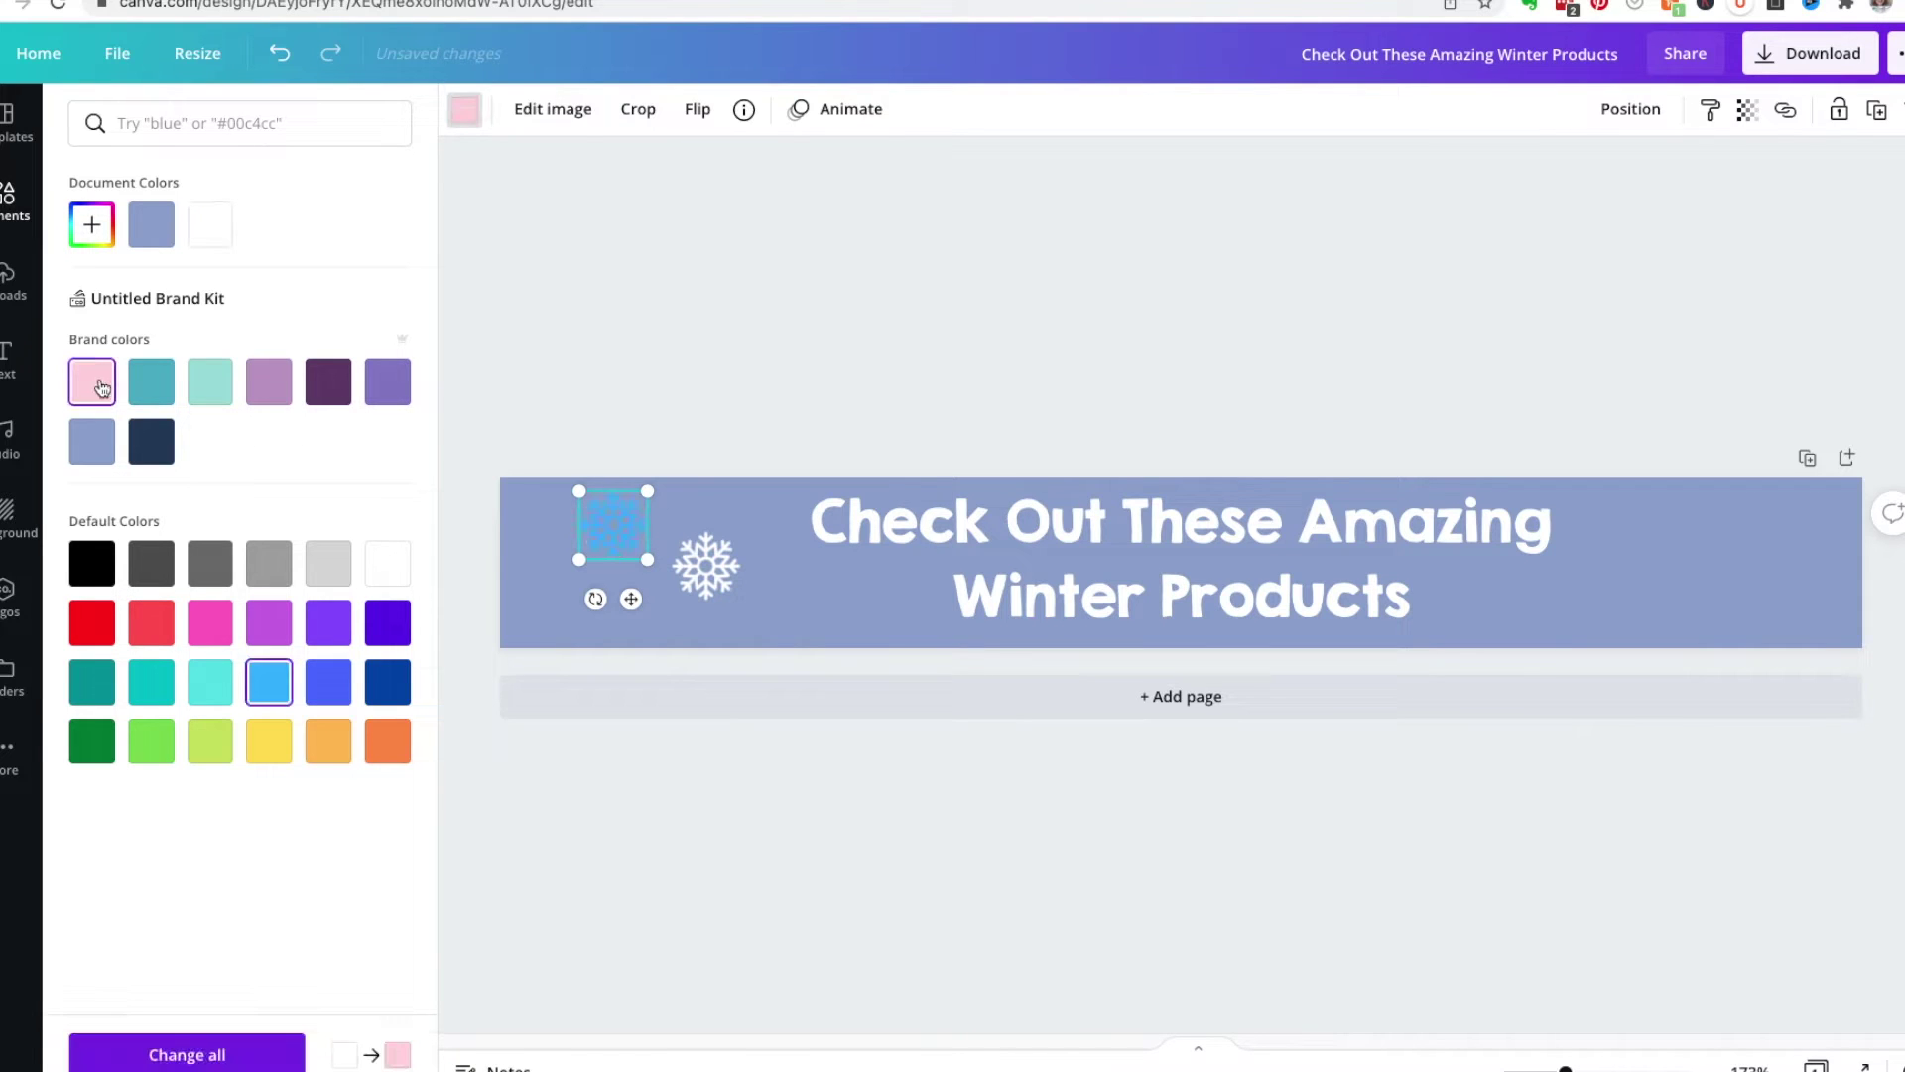
drag(690, 574, 699, 582)
click(582, 557)
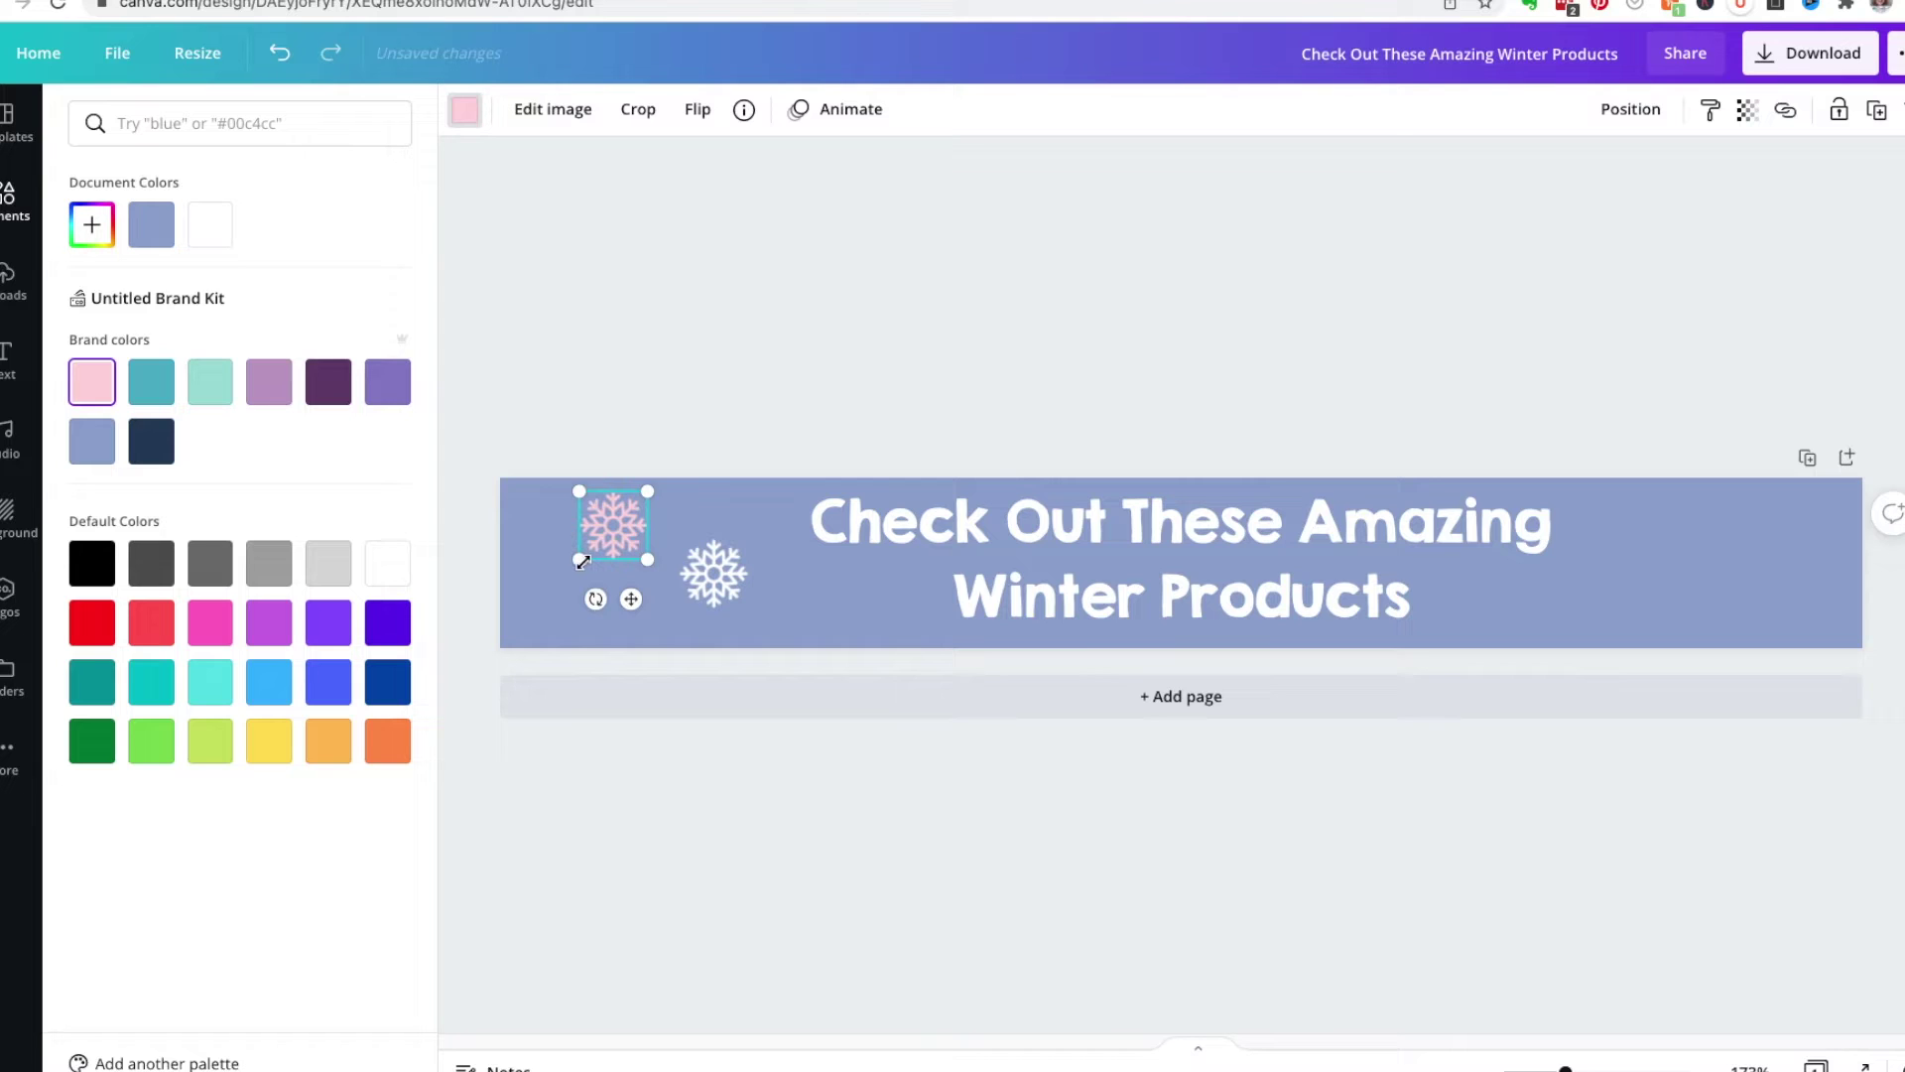
drag(583, 562, 601, 547)
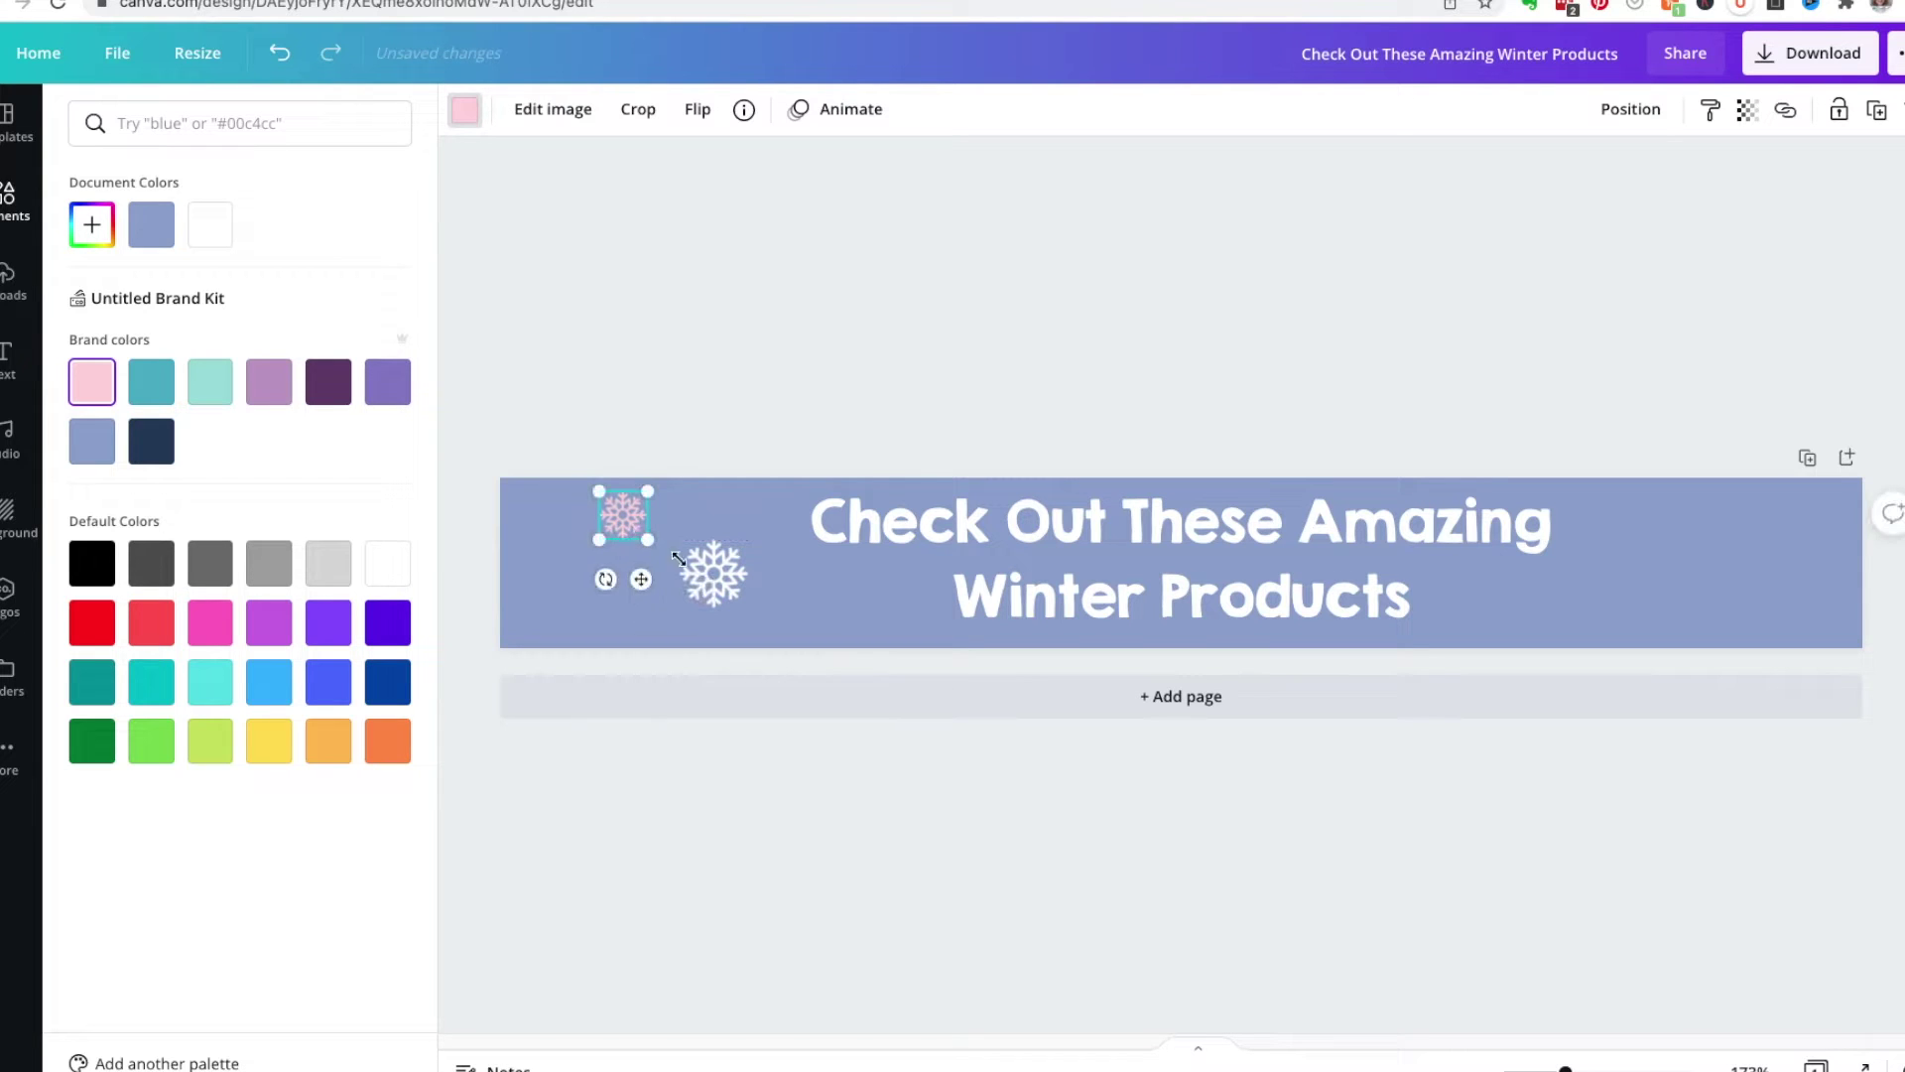
Place more white and pink snowflake copies at the left edge, lower left, top right and right side
drag(714, 574, 513, 551)
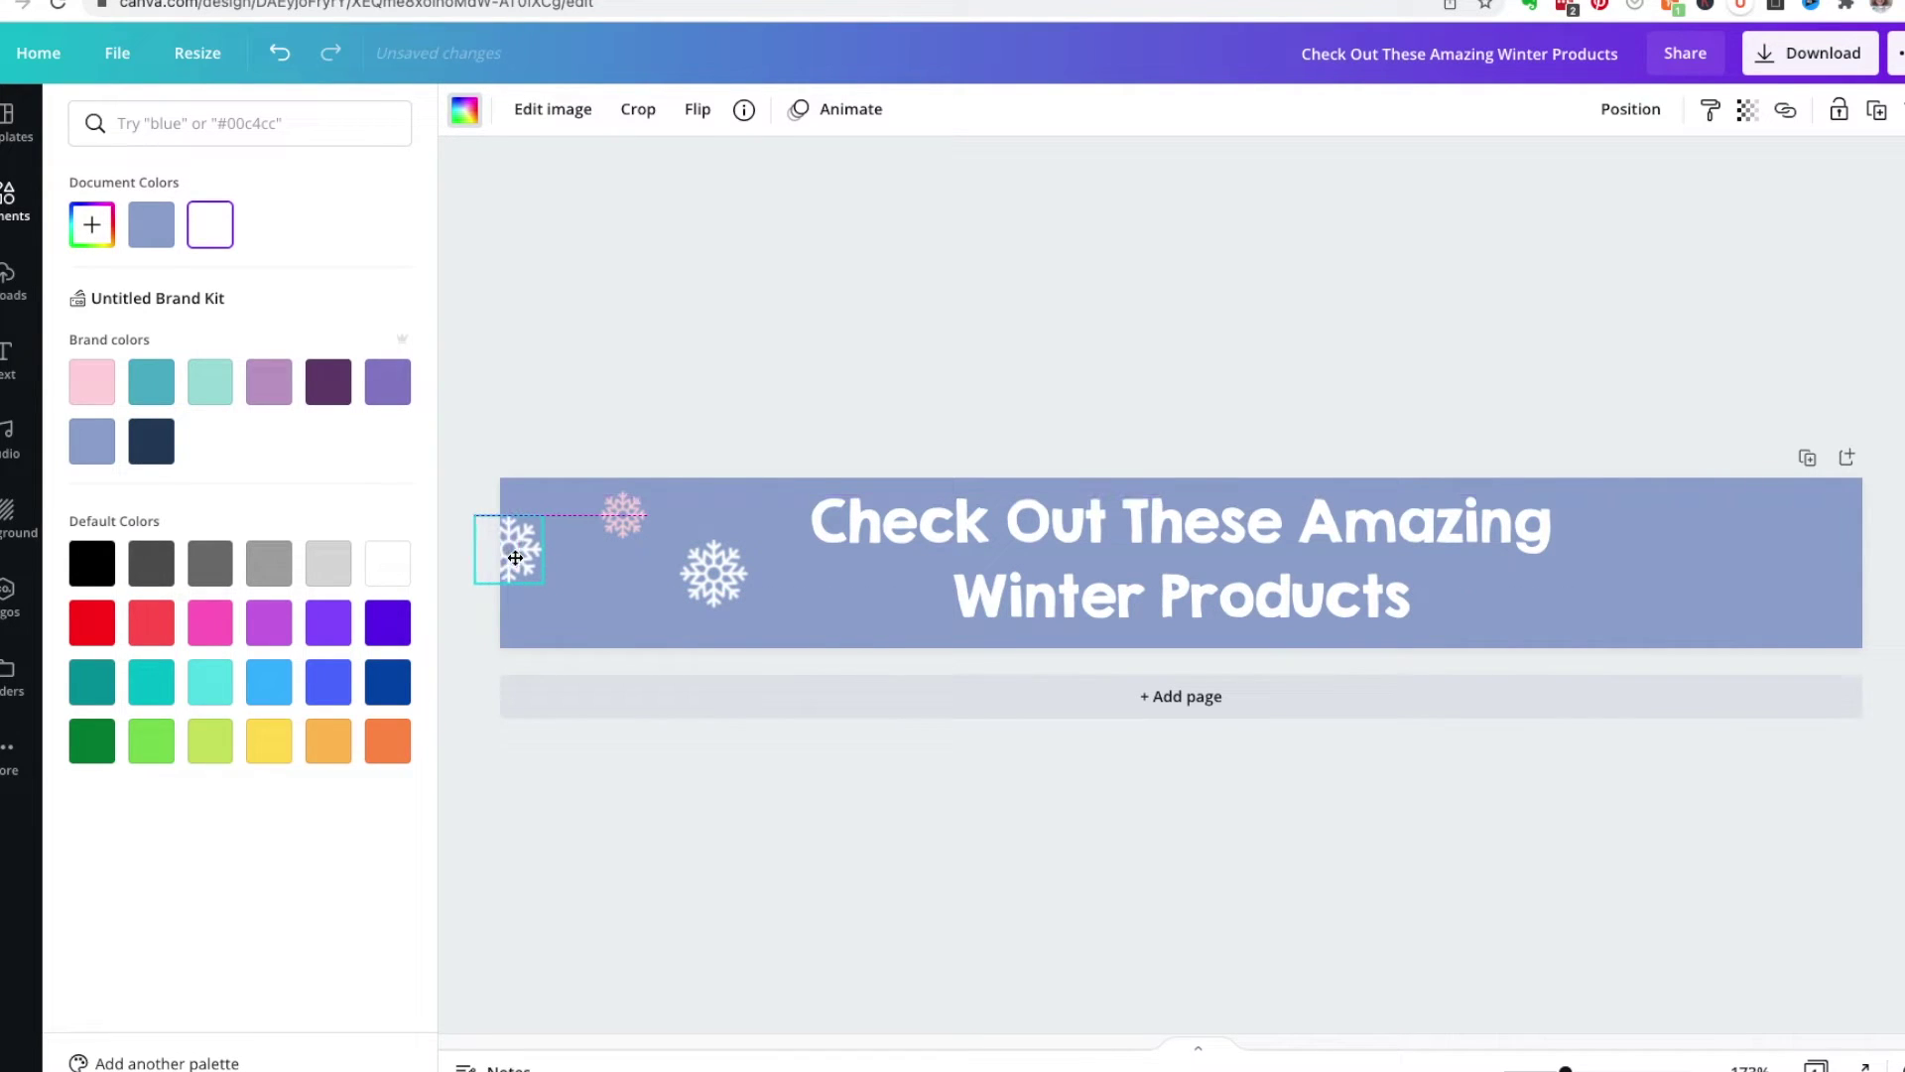
drag(629, 532, 601, 598)
drag(714, 576, 1826, 628)
drag(623, 516, 1691, 609)
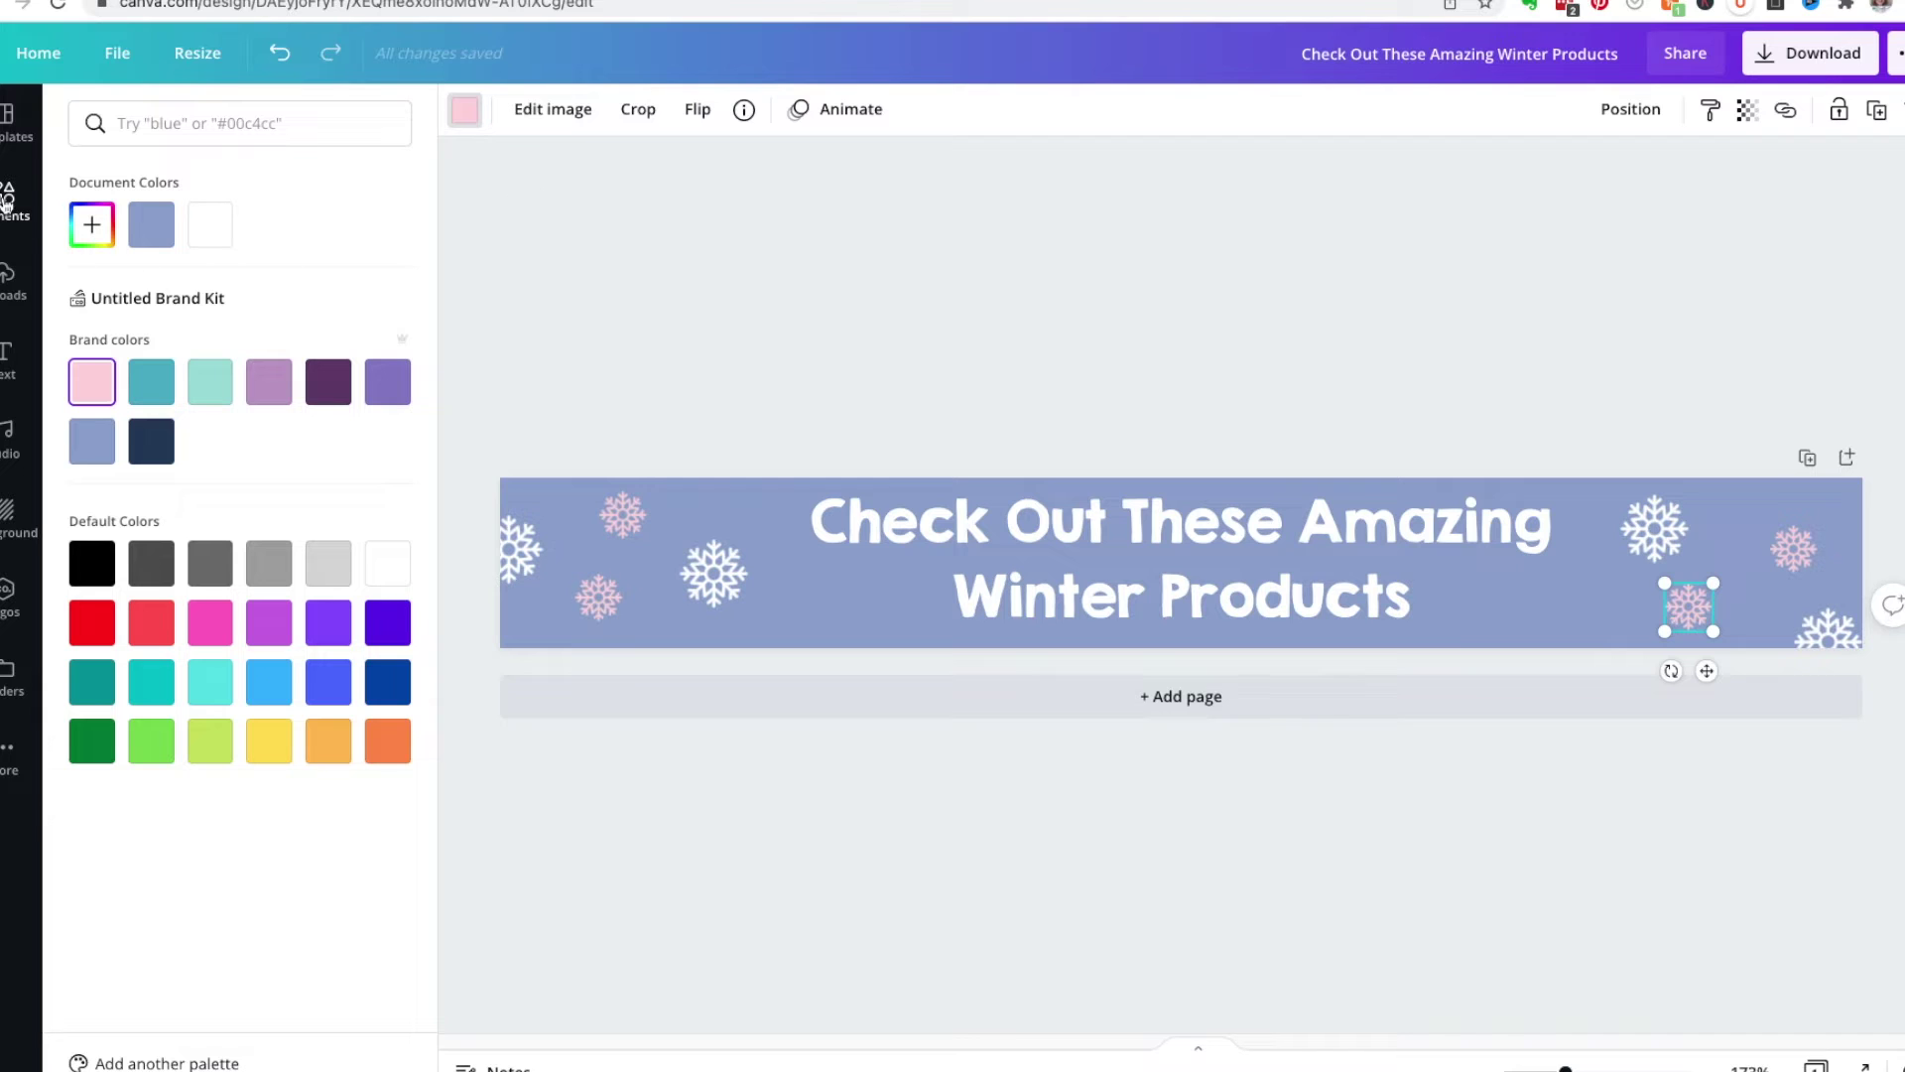
click(7, 196)
Add a thin curved arrow beside 'Winter' and duplicate it beside 'Products'
click(213, 123)
text(arrow)
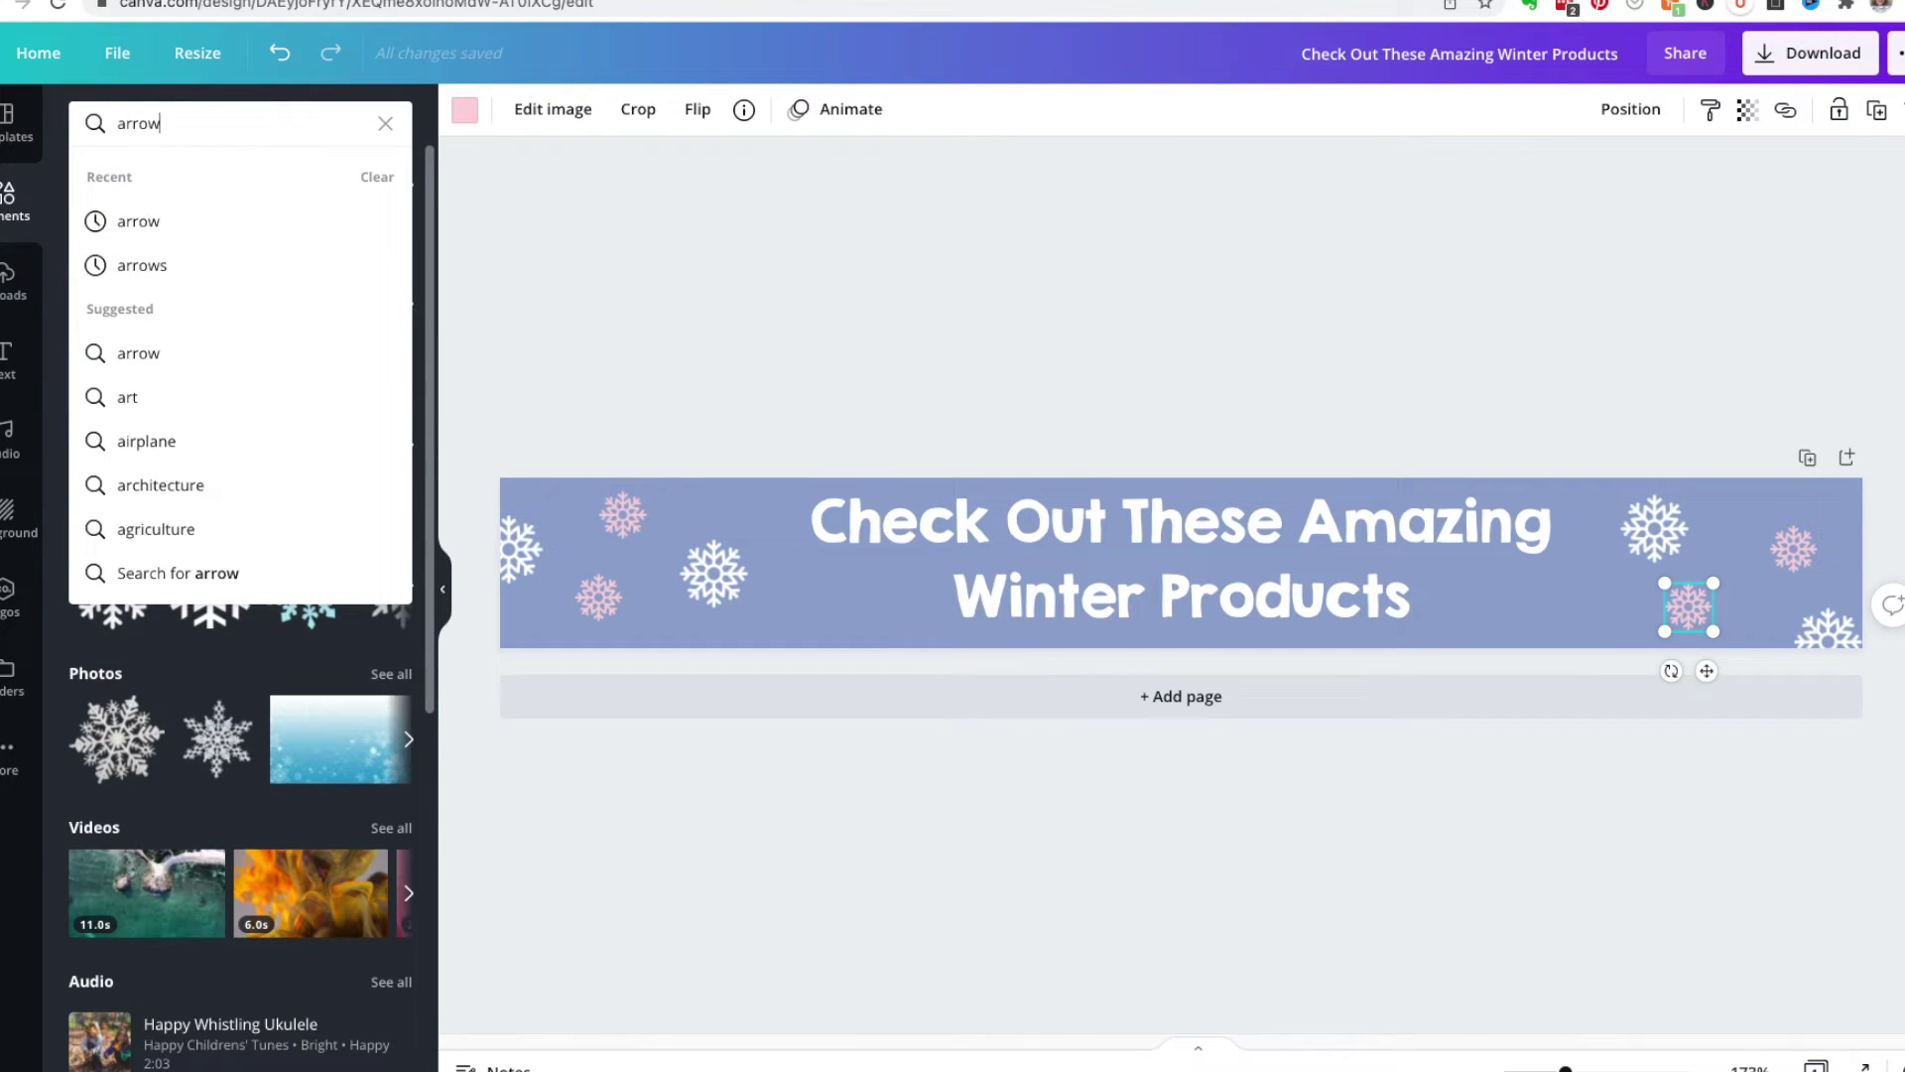
key(Return)
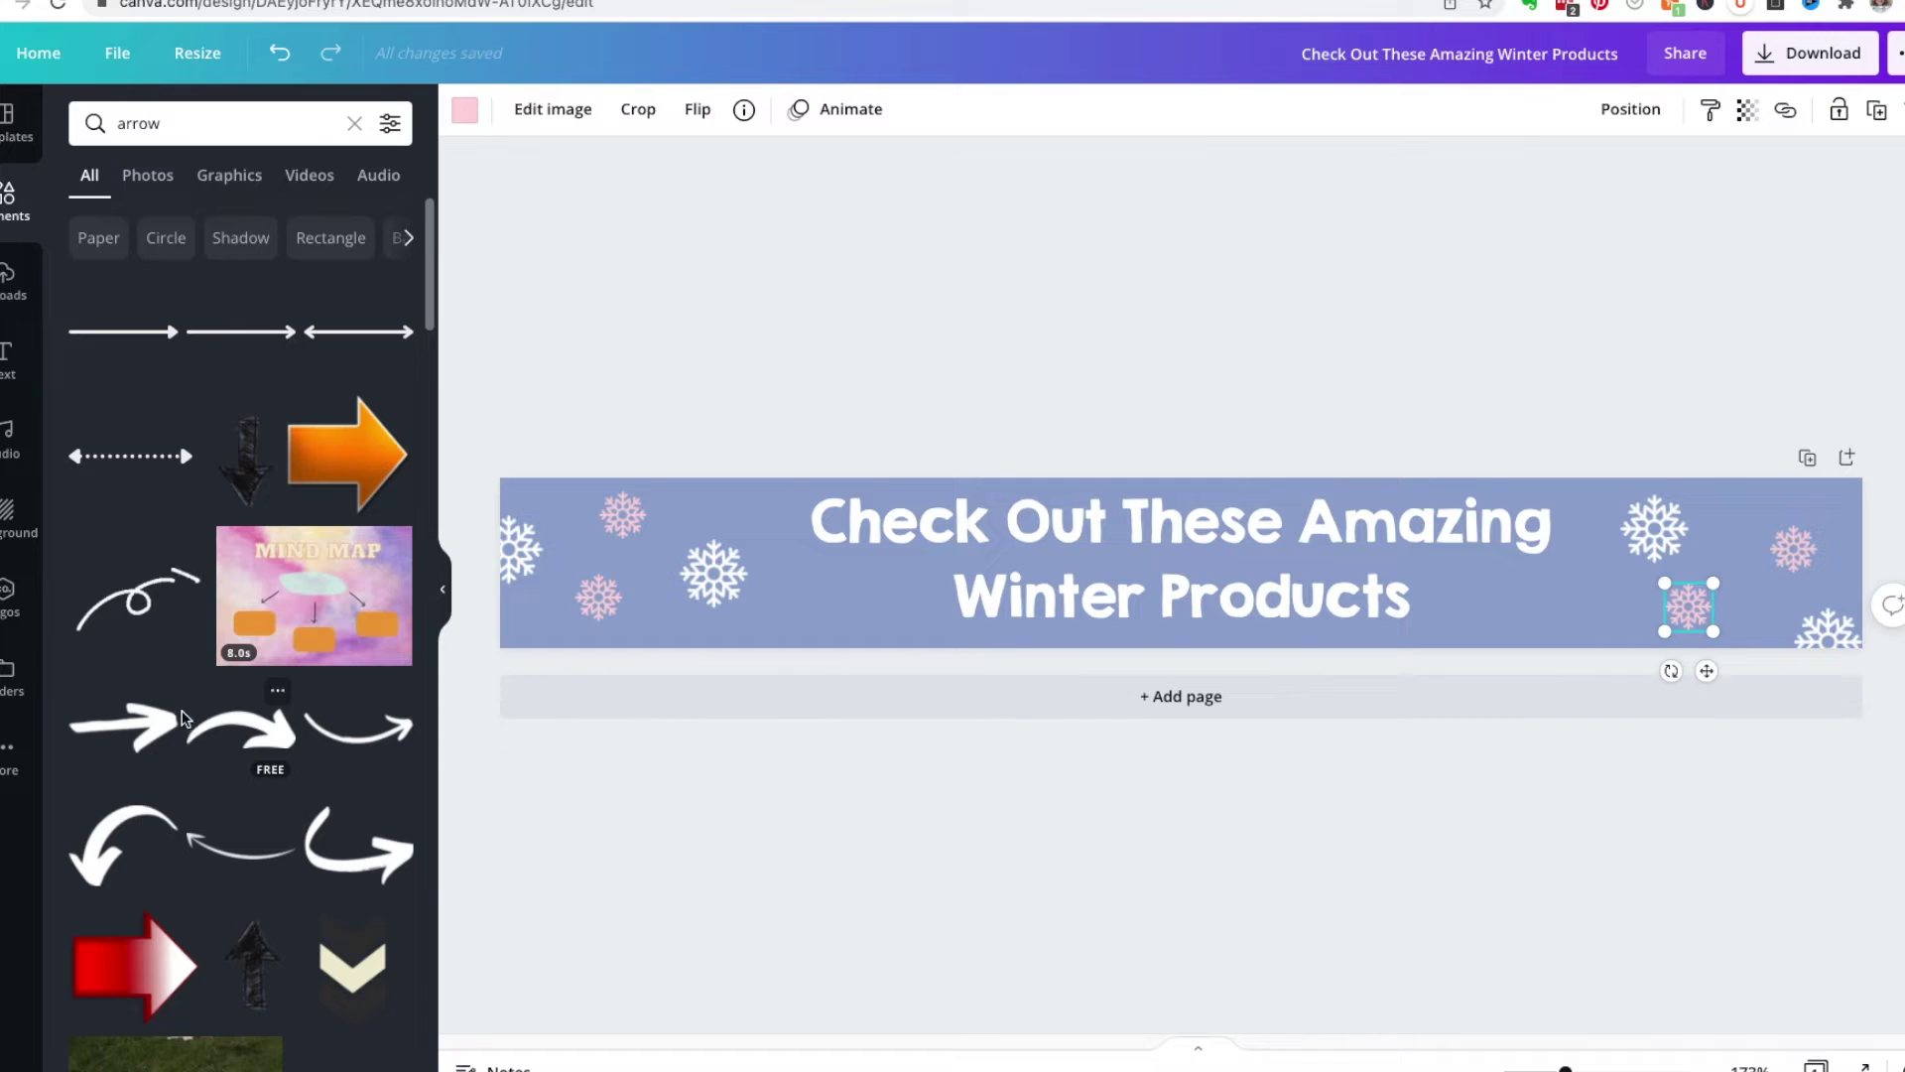
drag(358, 730, 1259, 555)
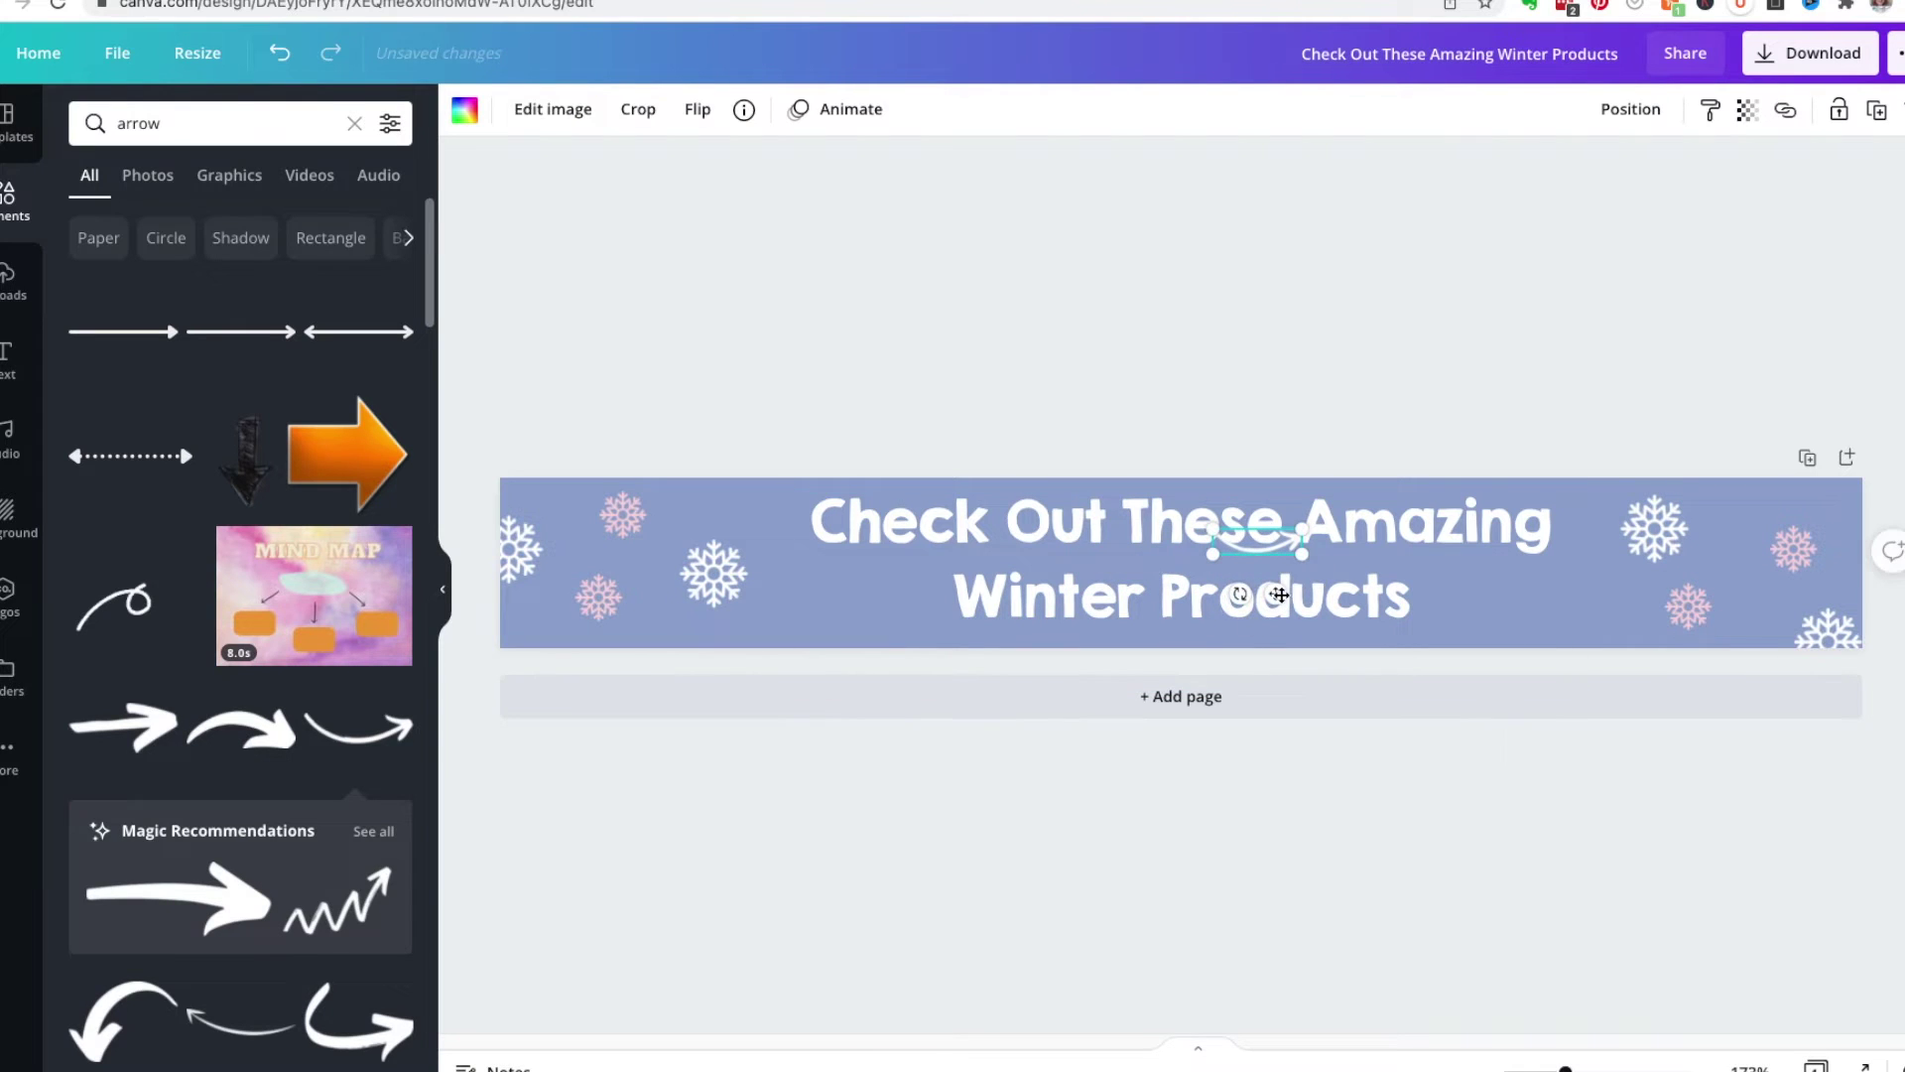
drag(1237, 594, 864, 610)
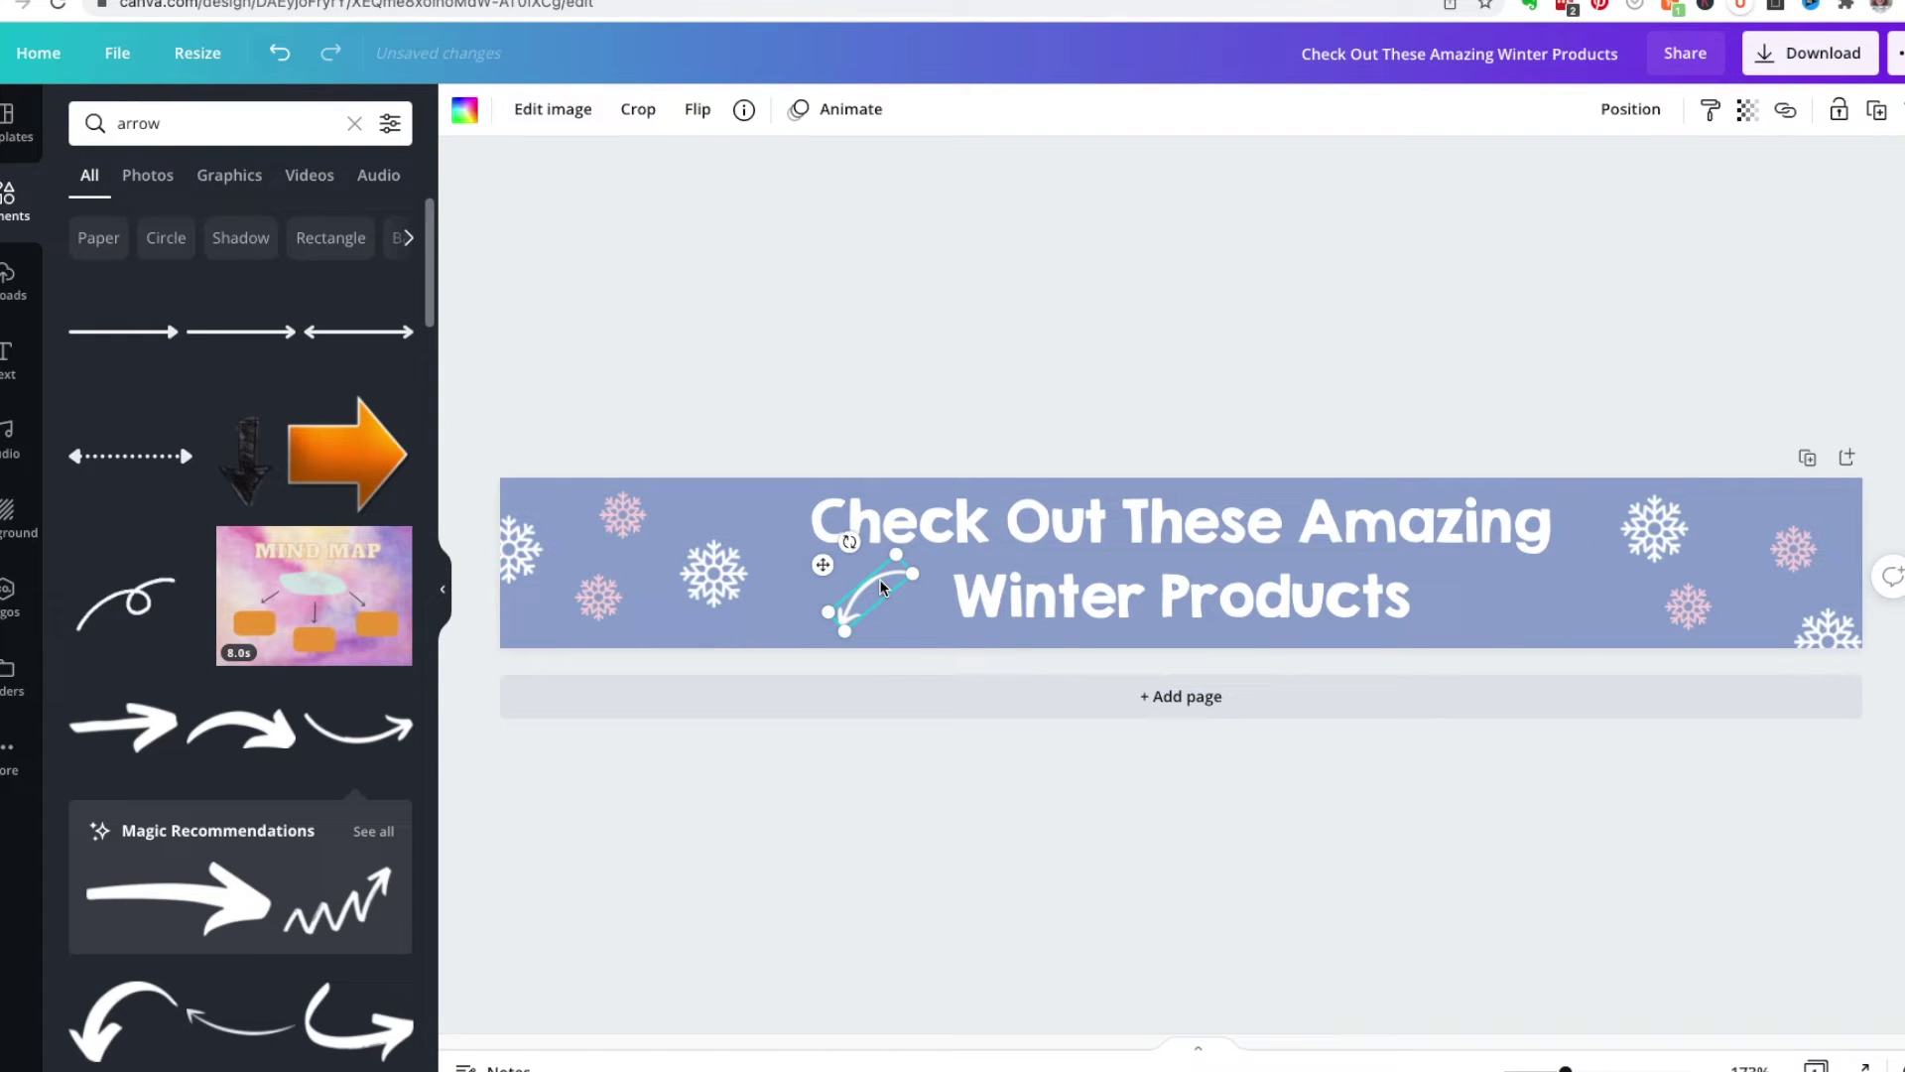
drag(911, 595, 1531, 585)
Flip the right arrow vertically and rotate it to about 35° to mirror the left one
click(698, 109)
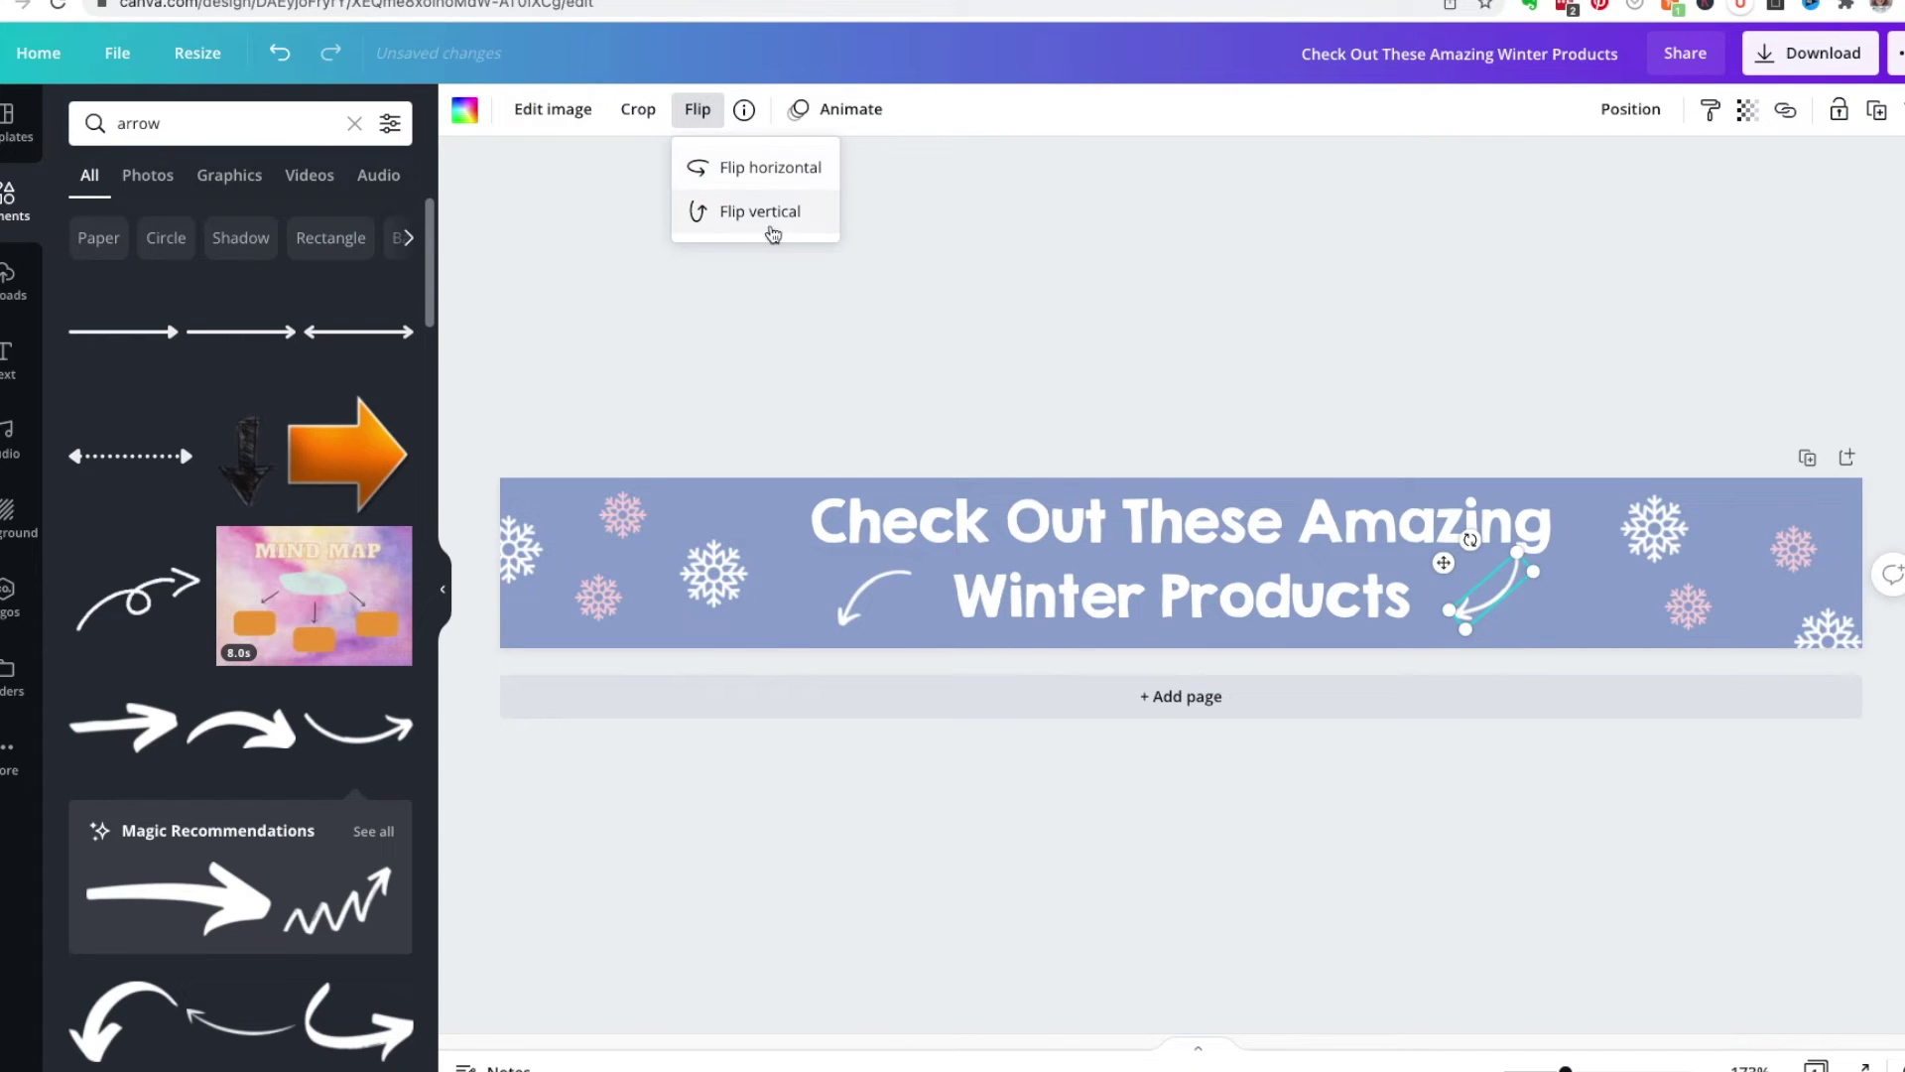
click(760, 210)
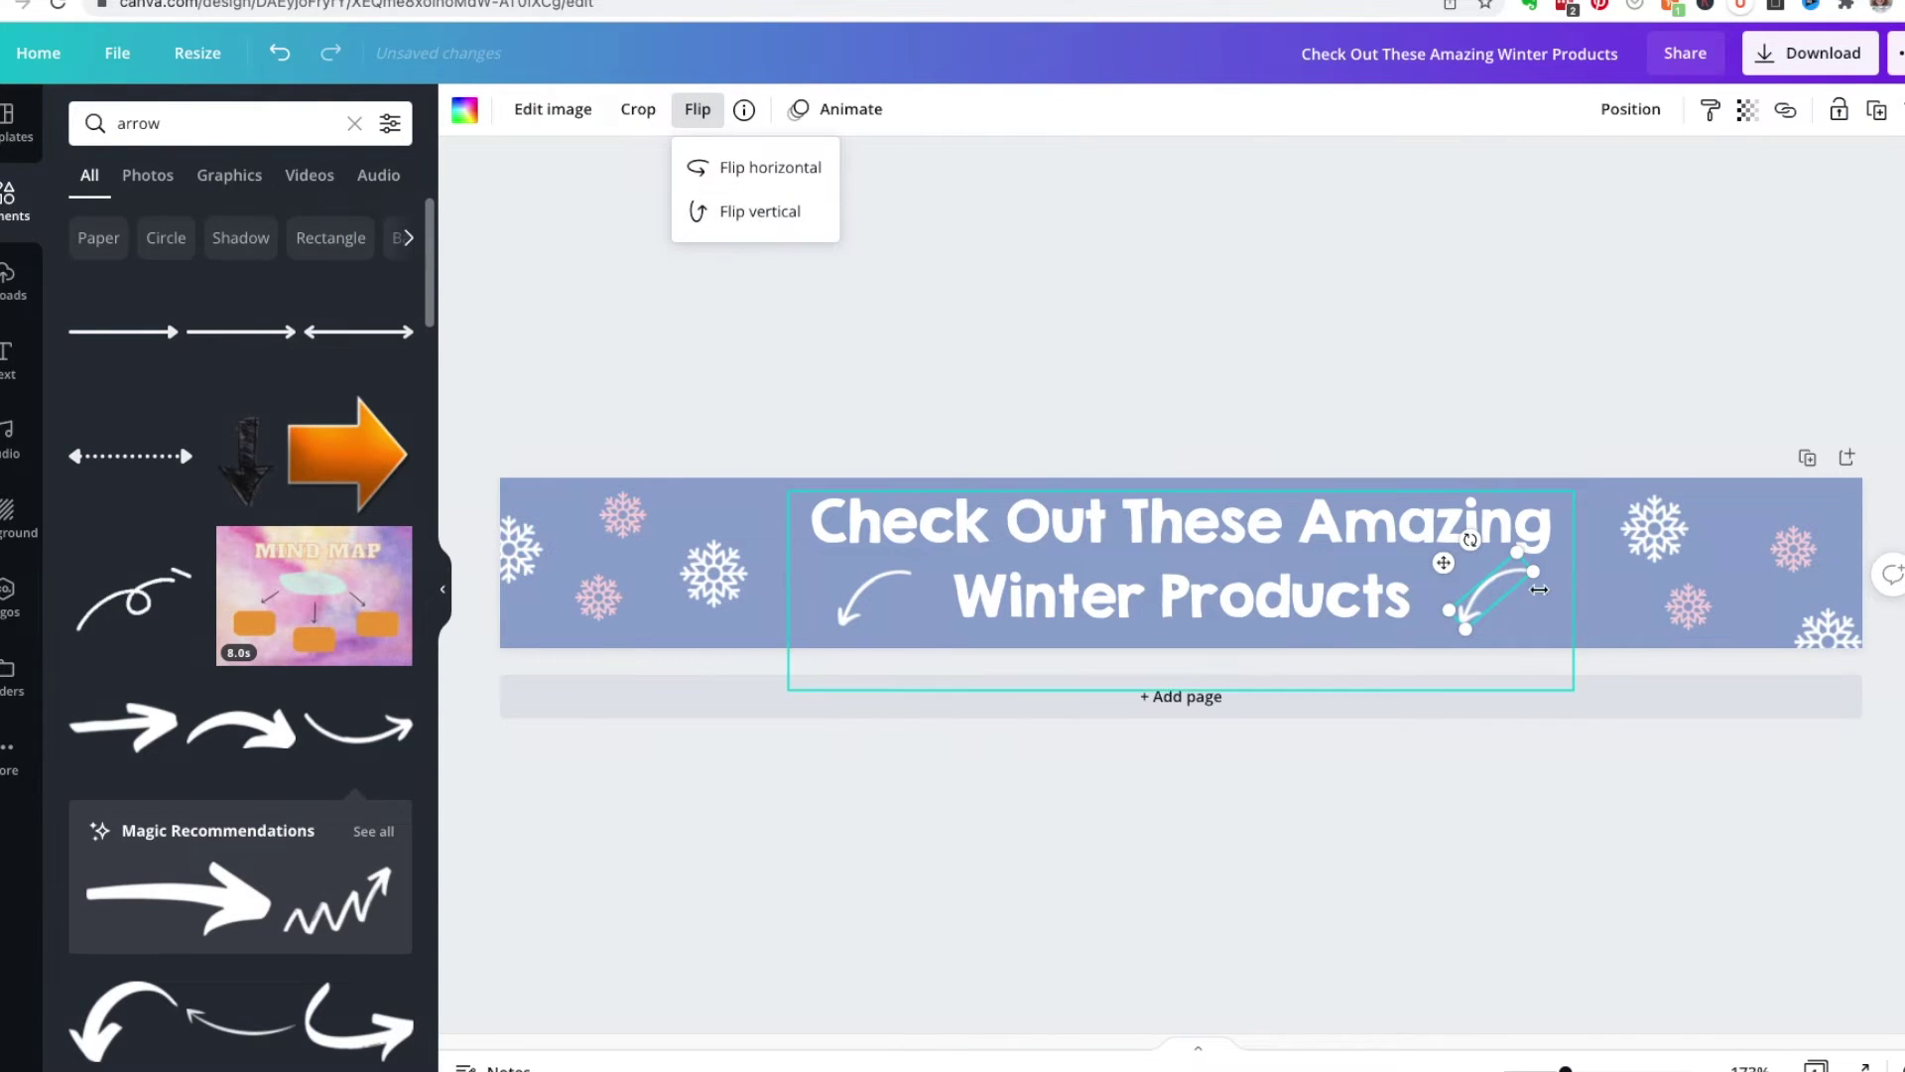
click(762, 215)
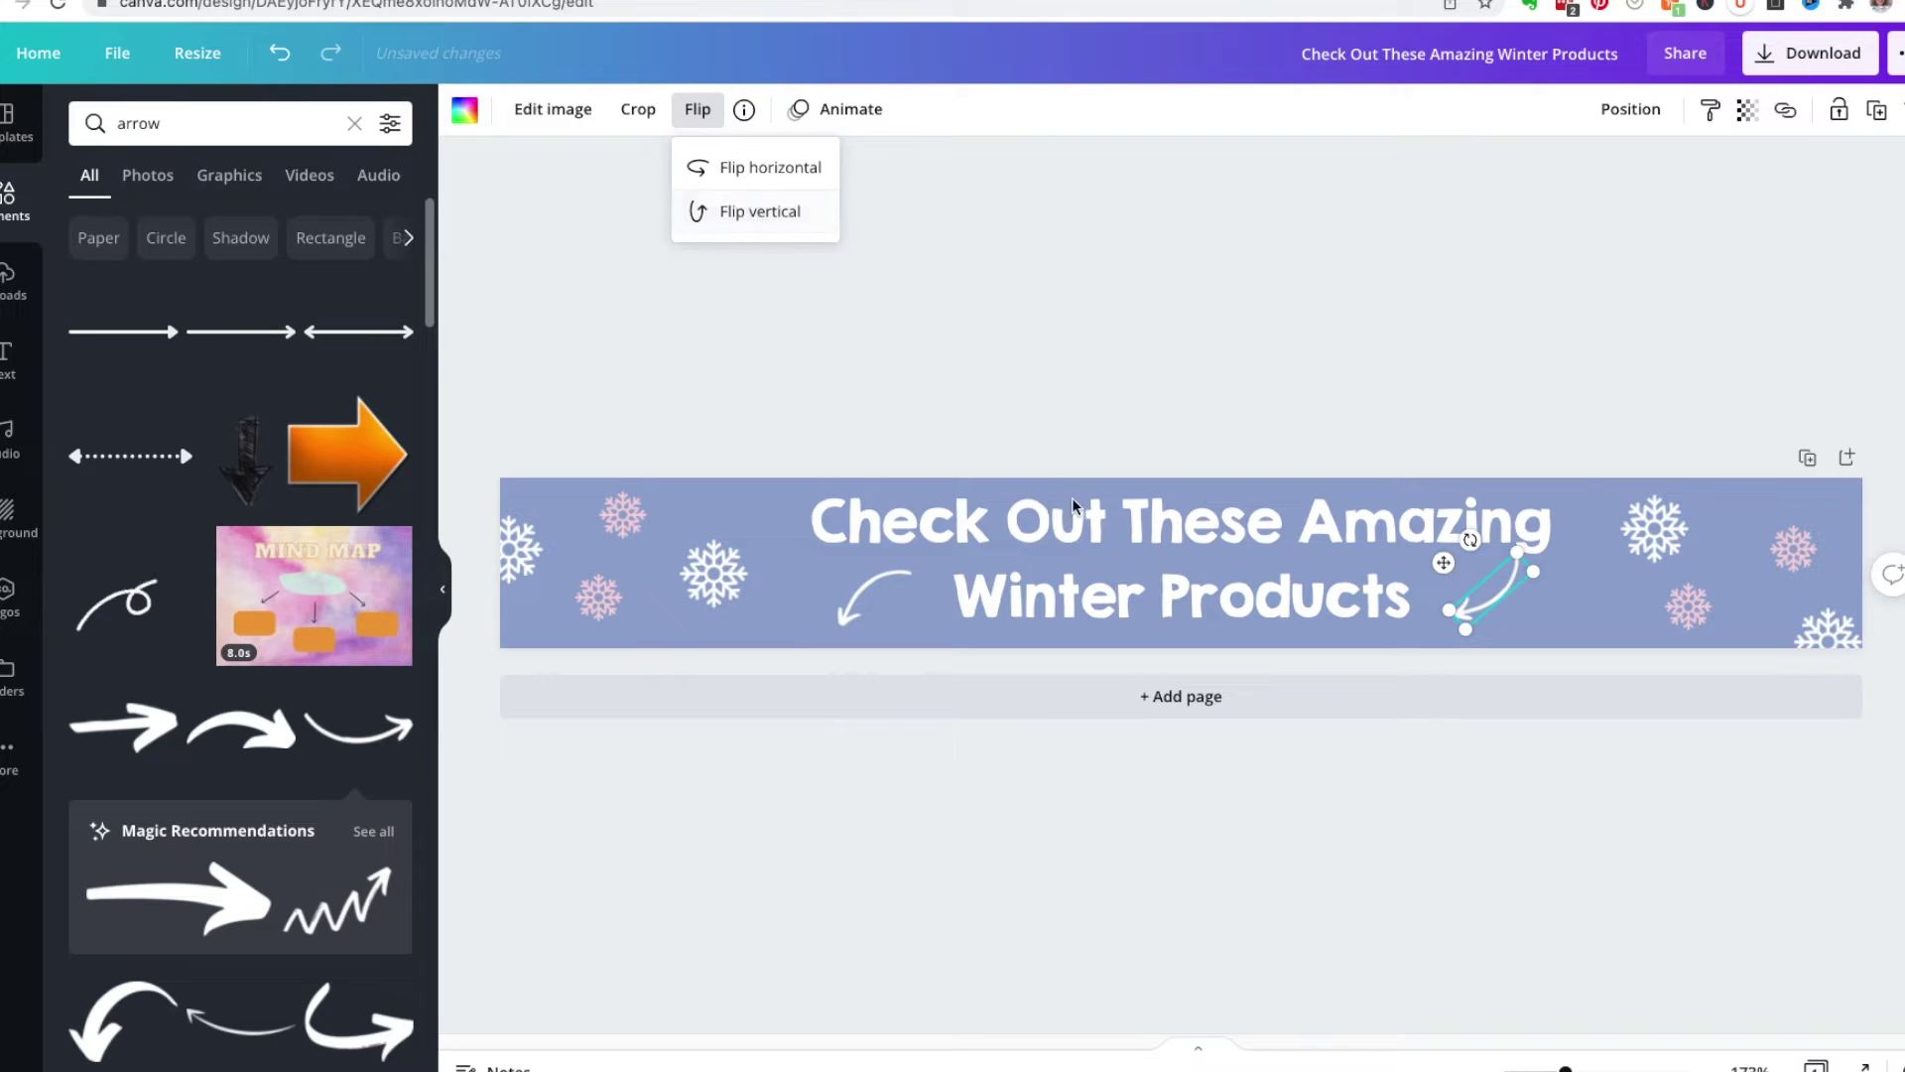
drag(1471, 540, 1467, 652)
click(1471, 659)
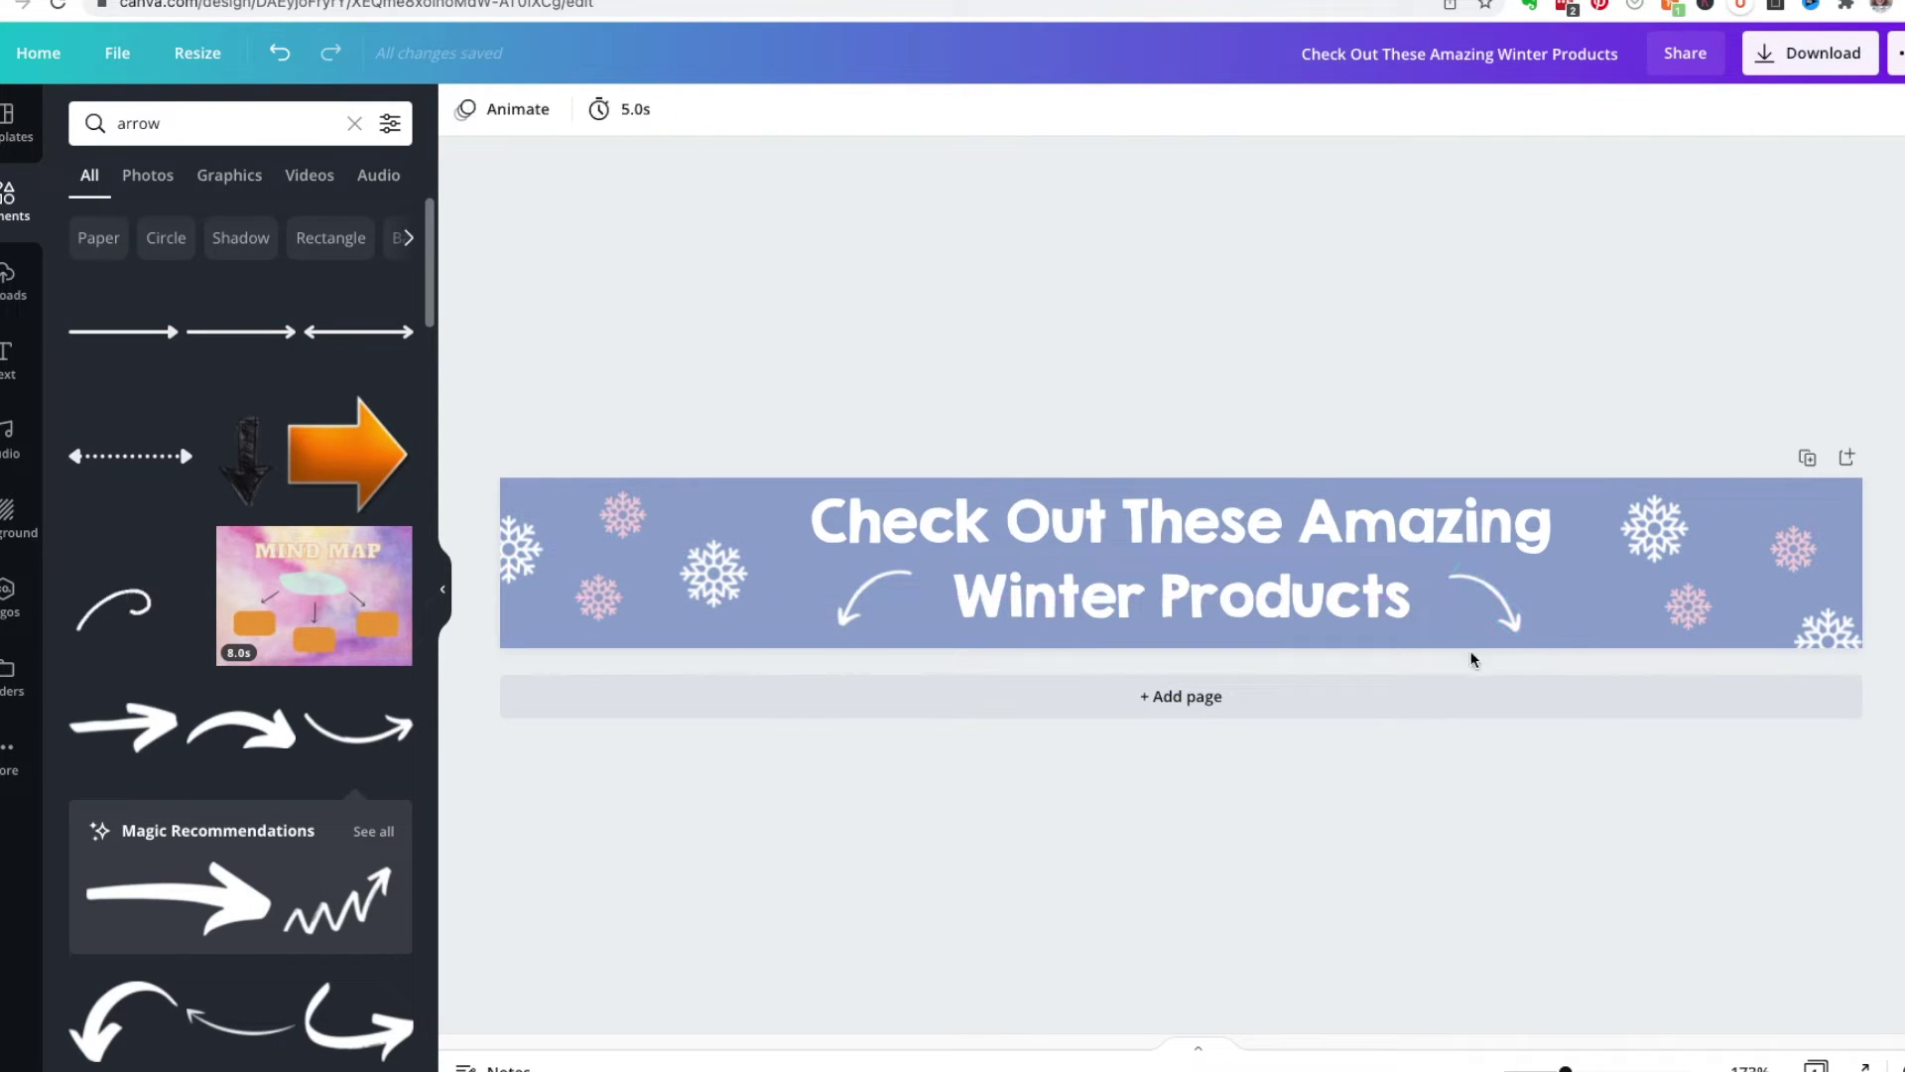
Append 'Banner' to the design title and download the design as a JPG
click(1458, 54)
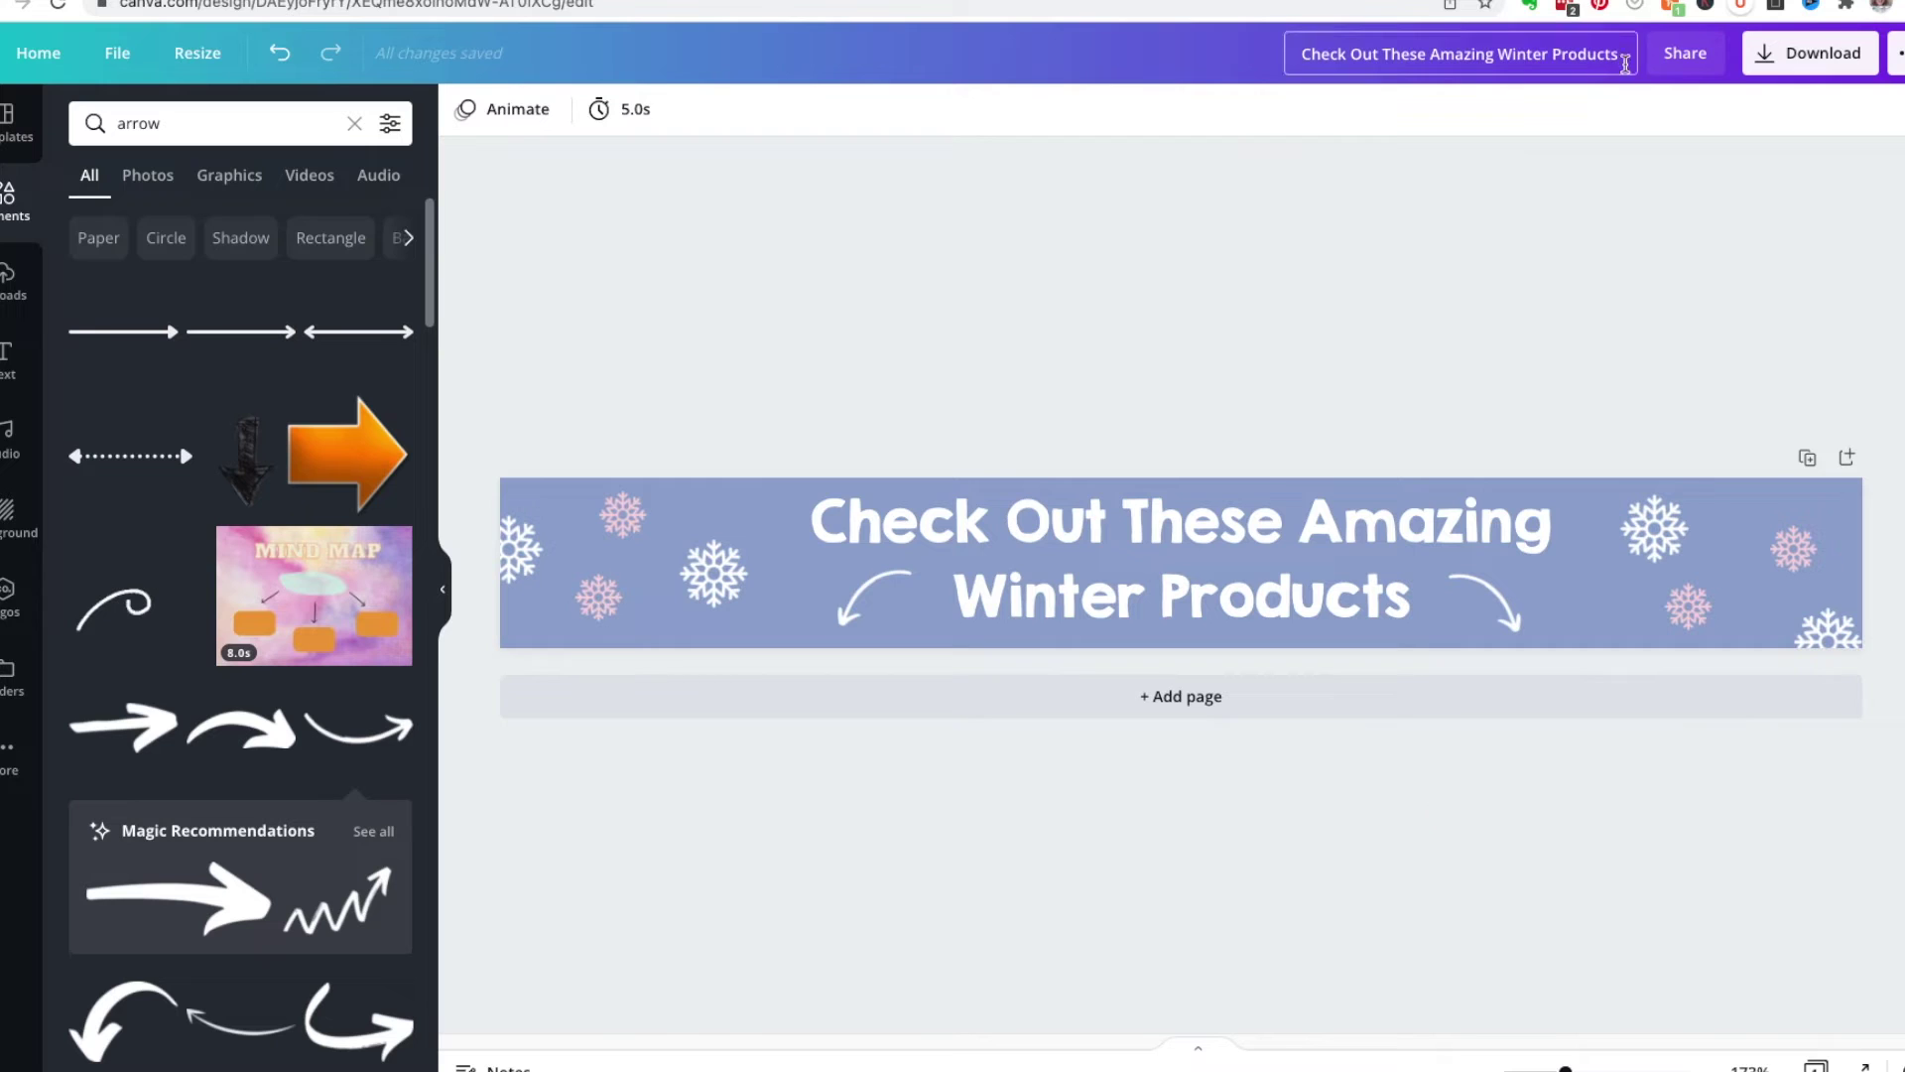
text(Banner)
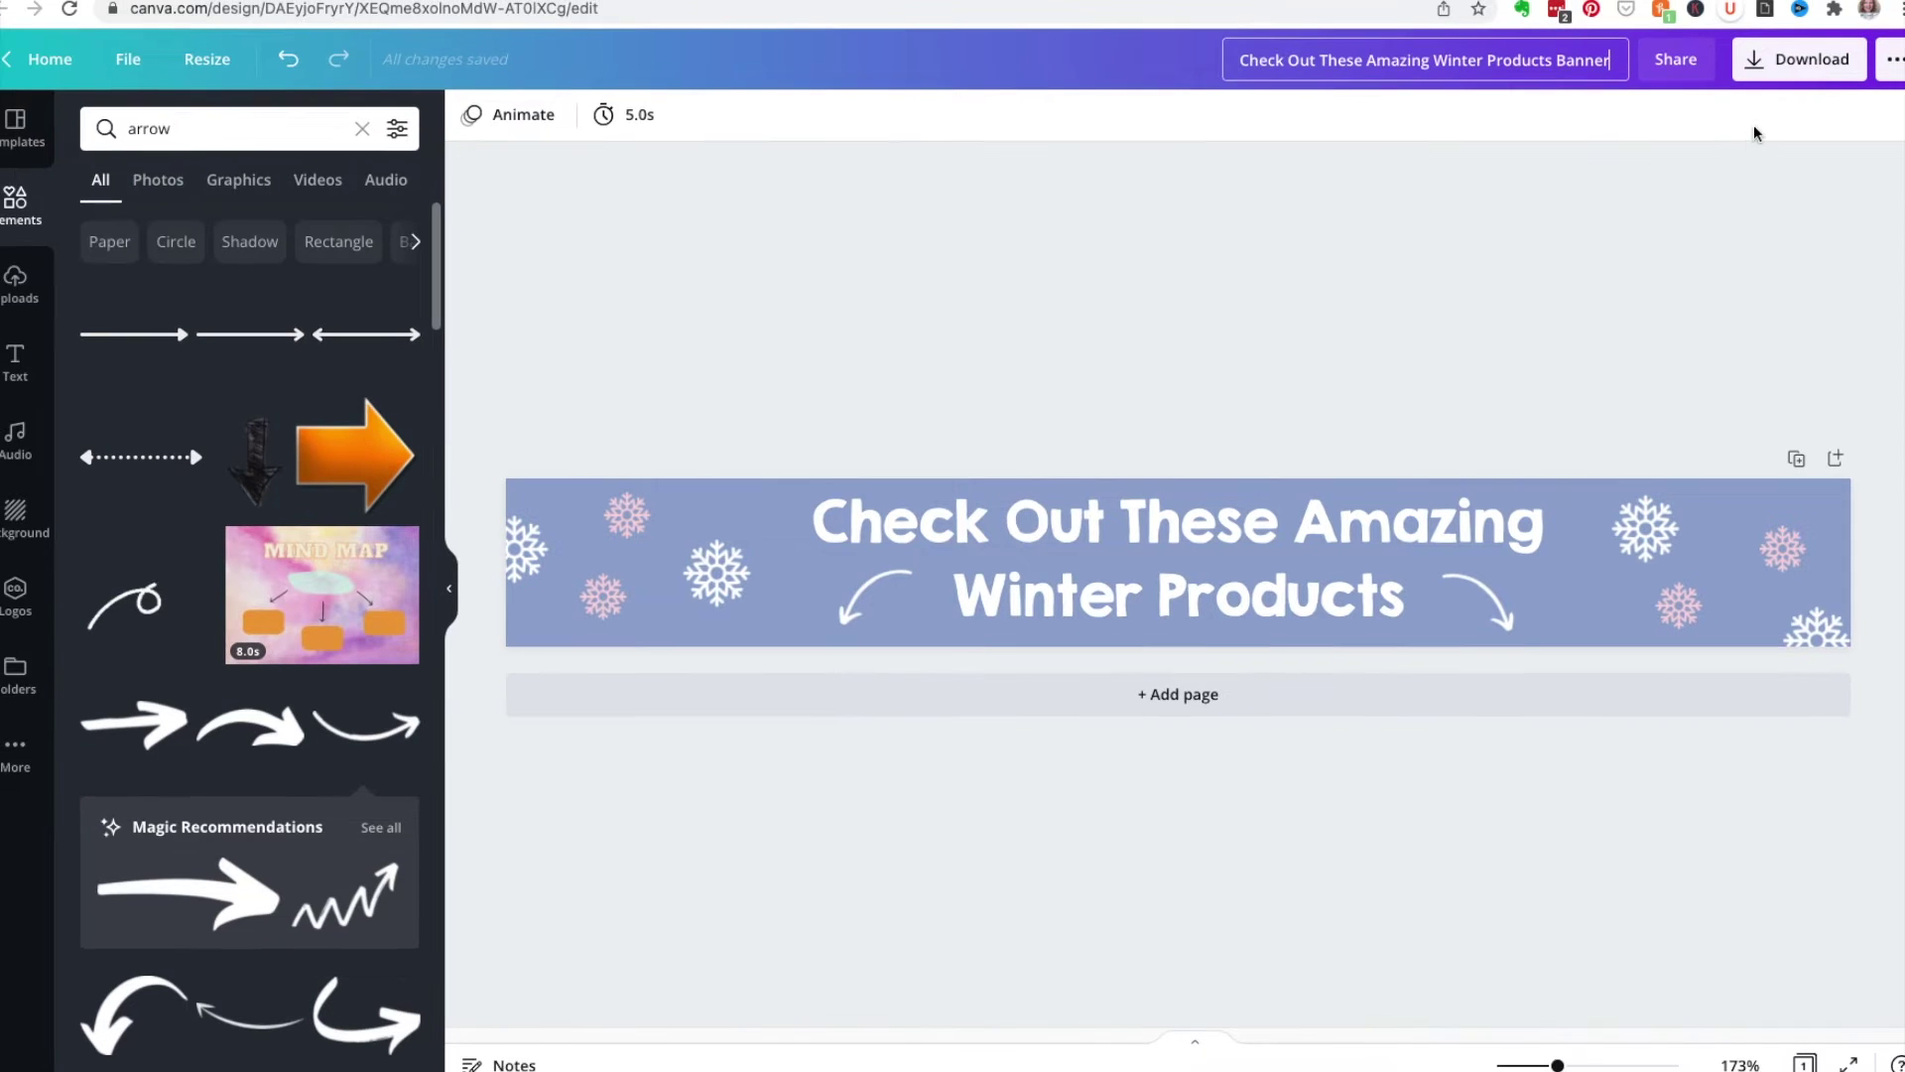
click(1754, 65)
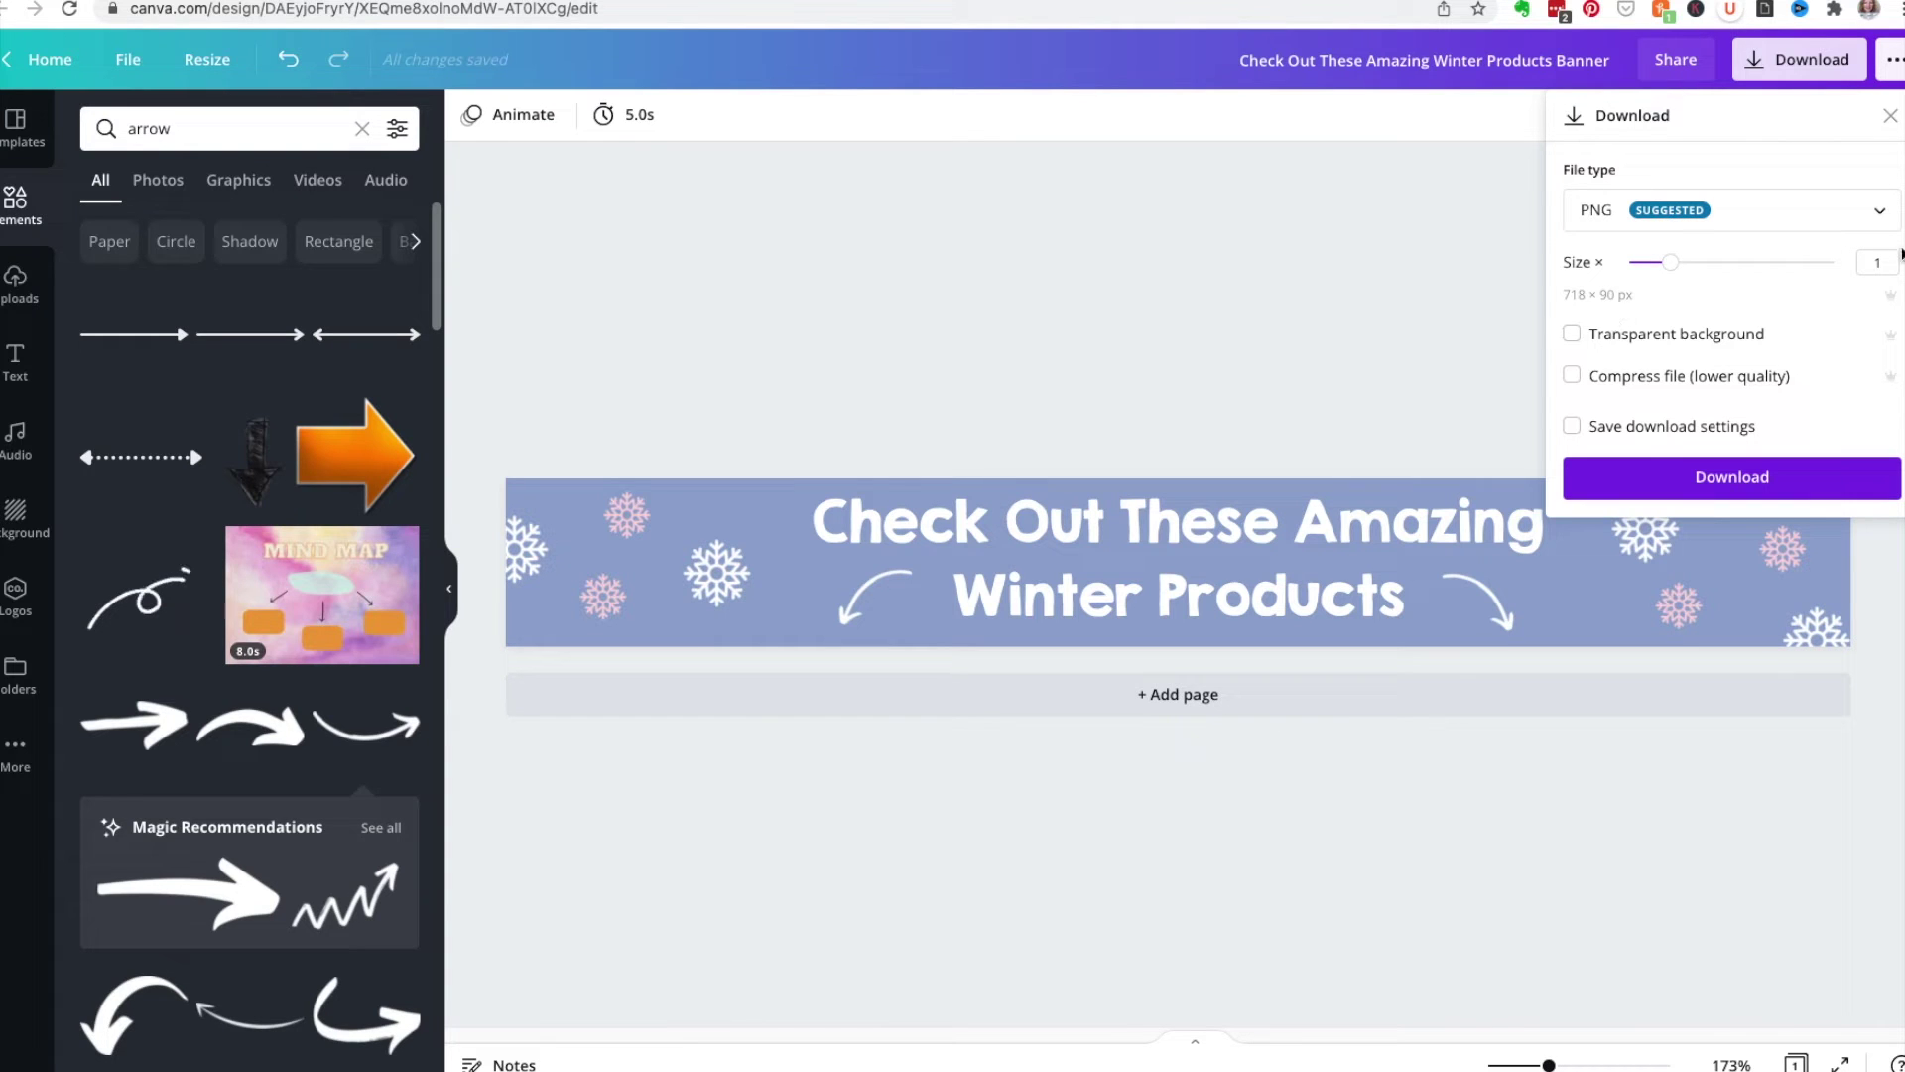
click(1884, 213)
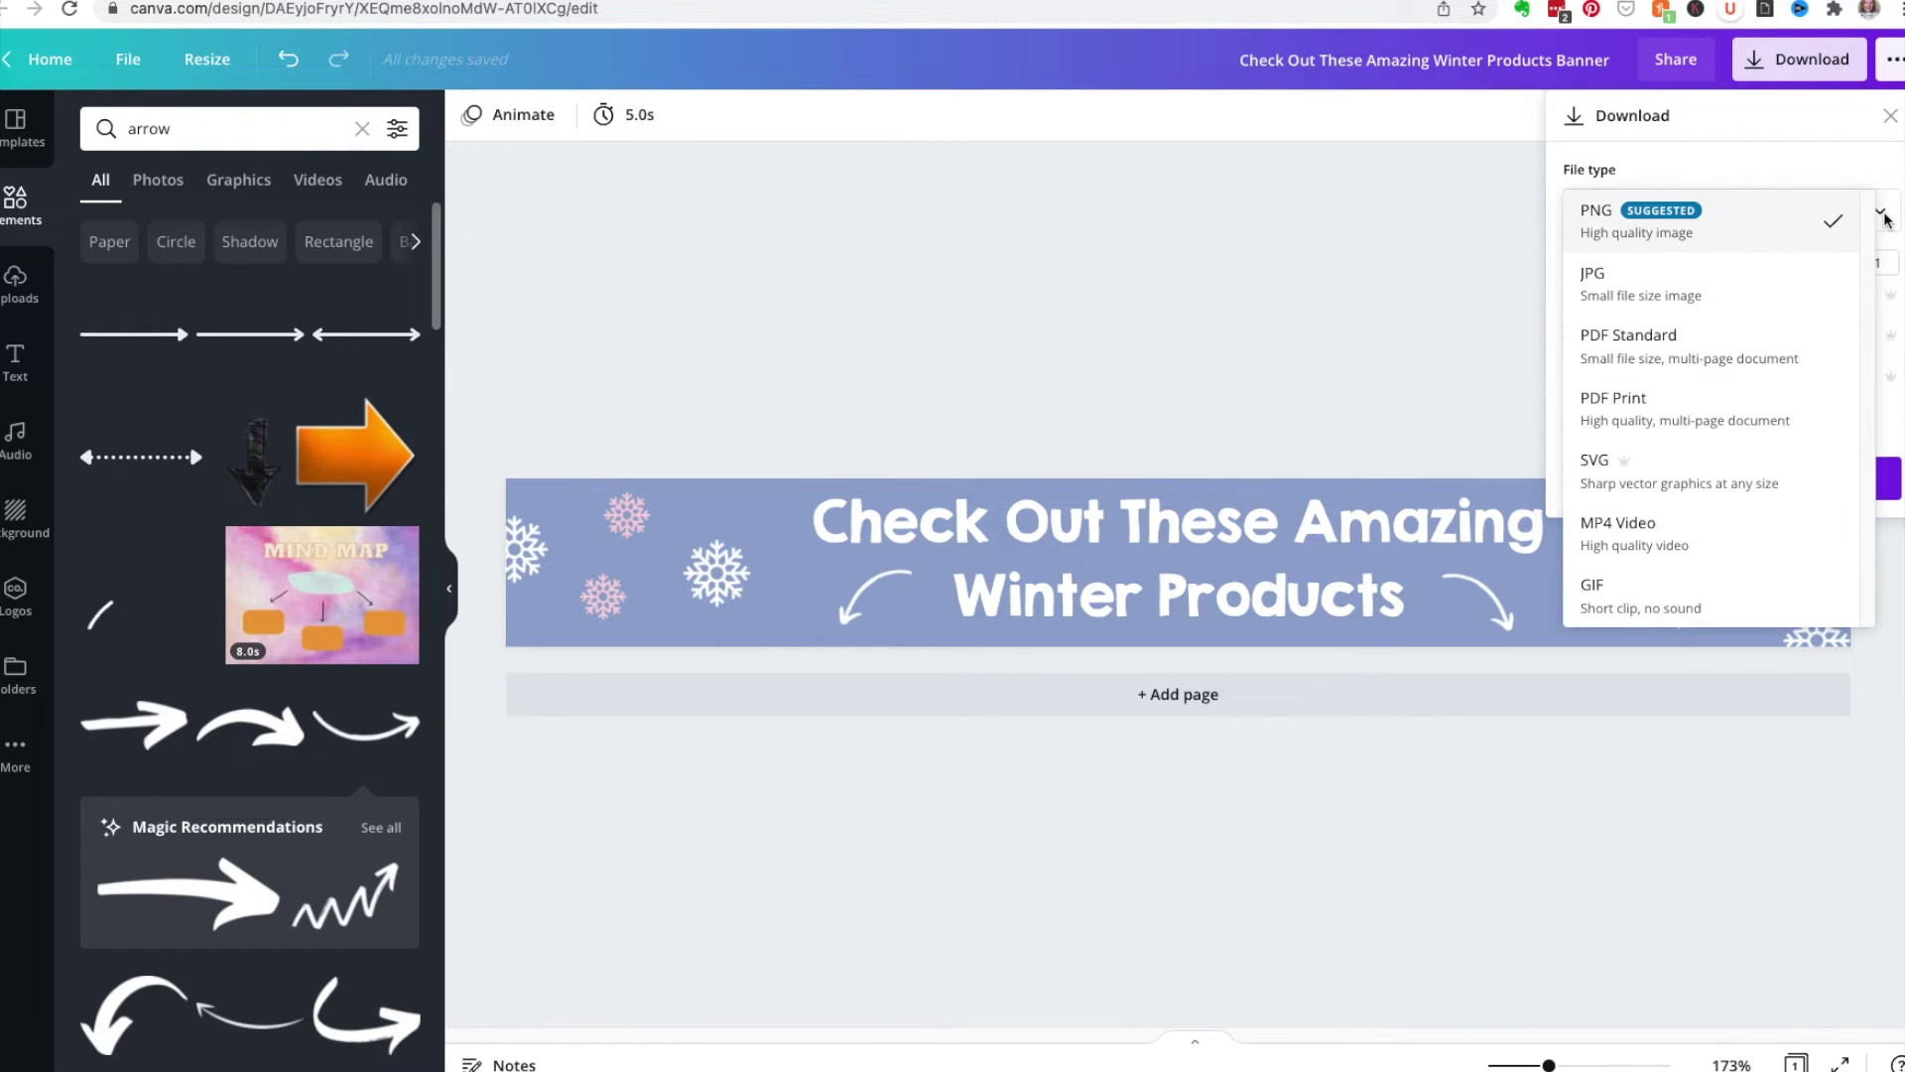
click(1635, 299)
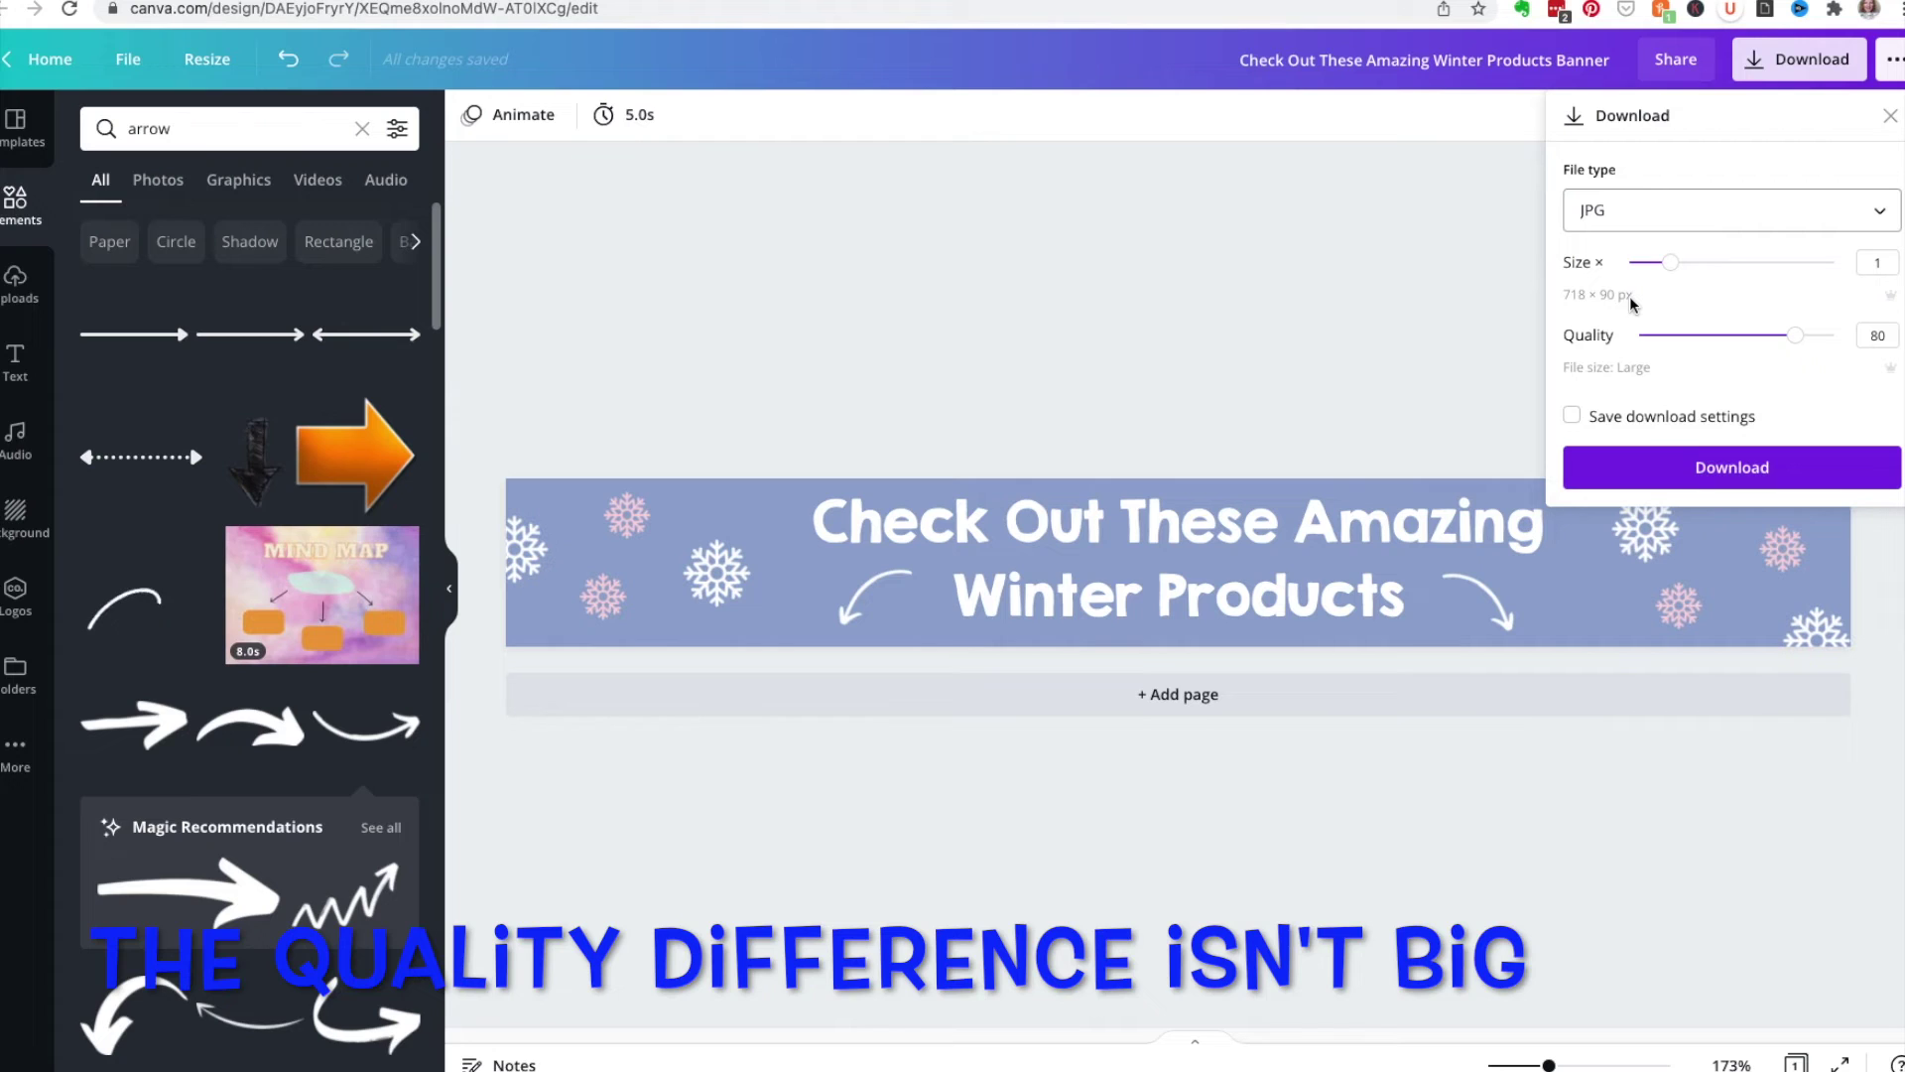
click(1731, 466)
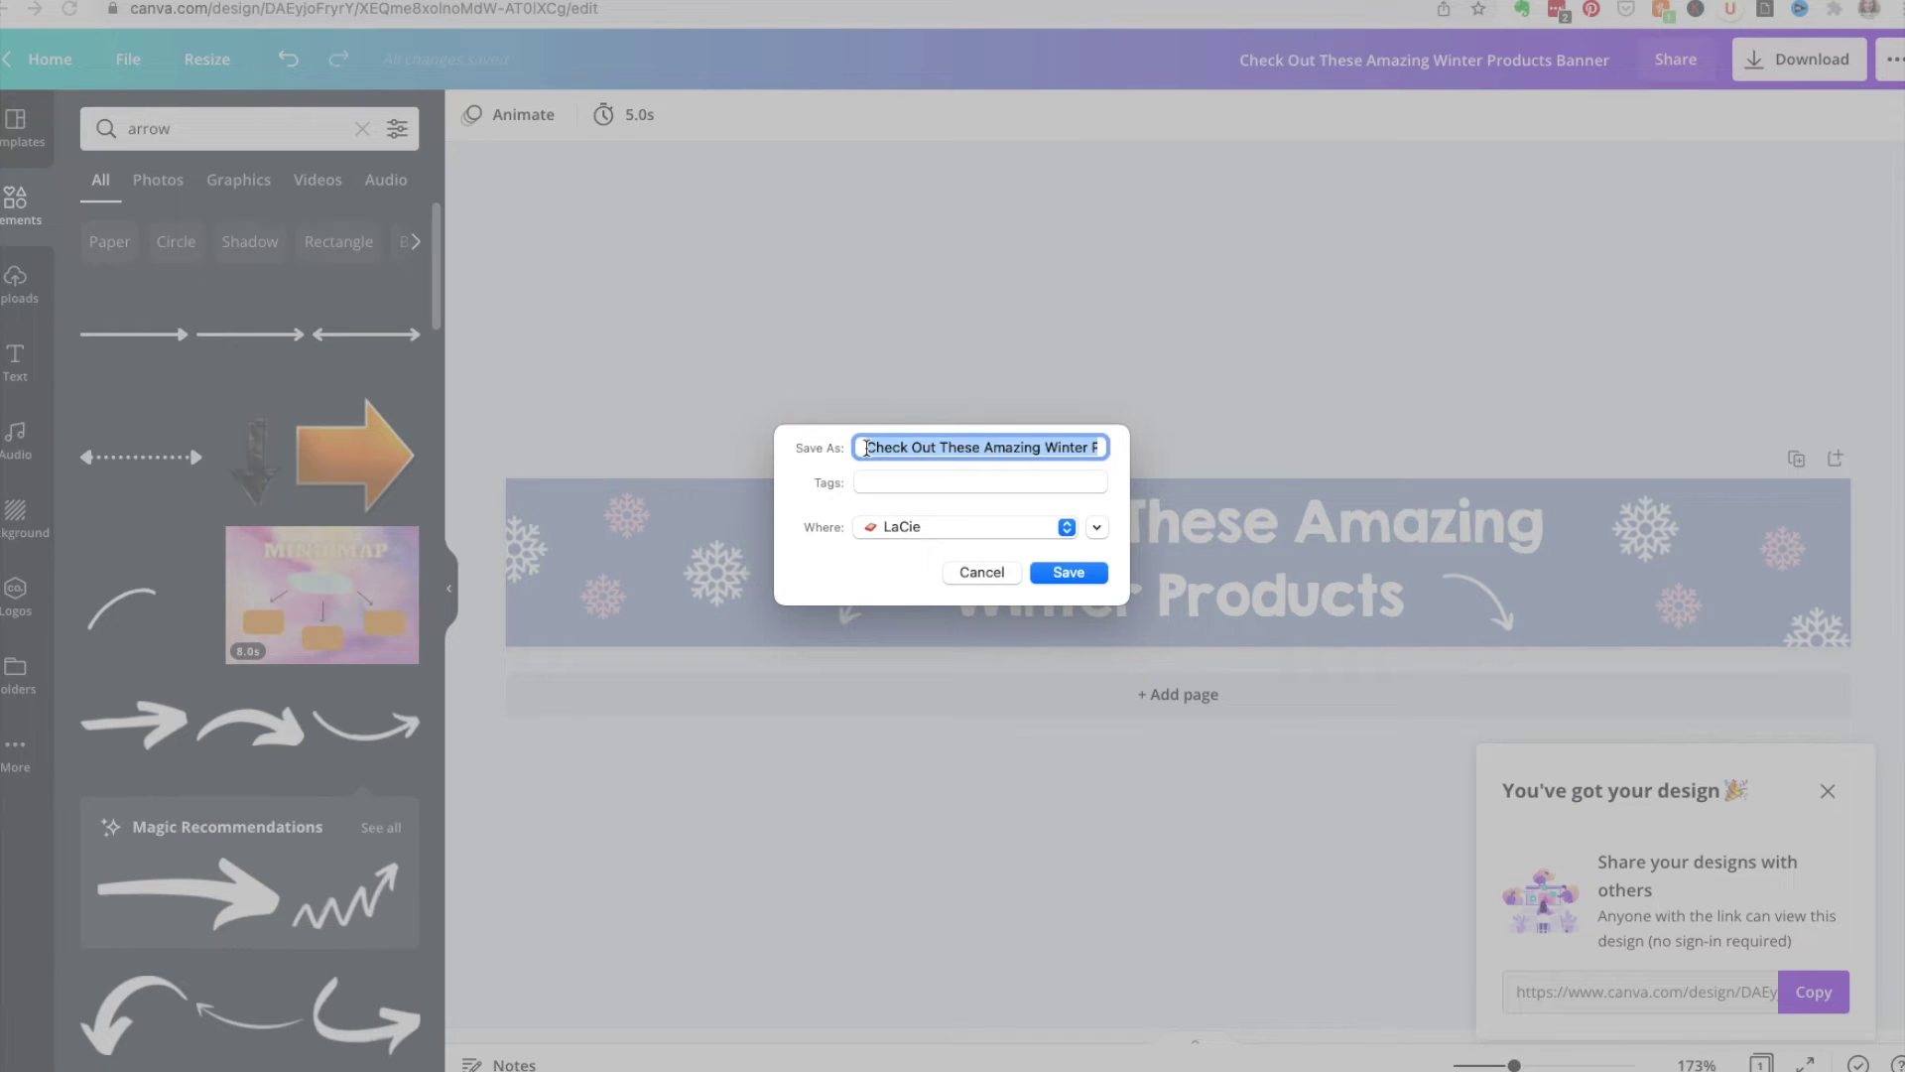
Save the download as 'TPT Banner Winter Products' and return to the TpT store tab
click(872, 443)
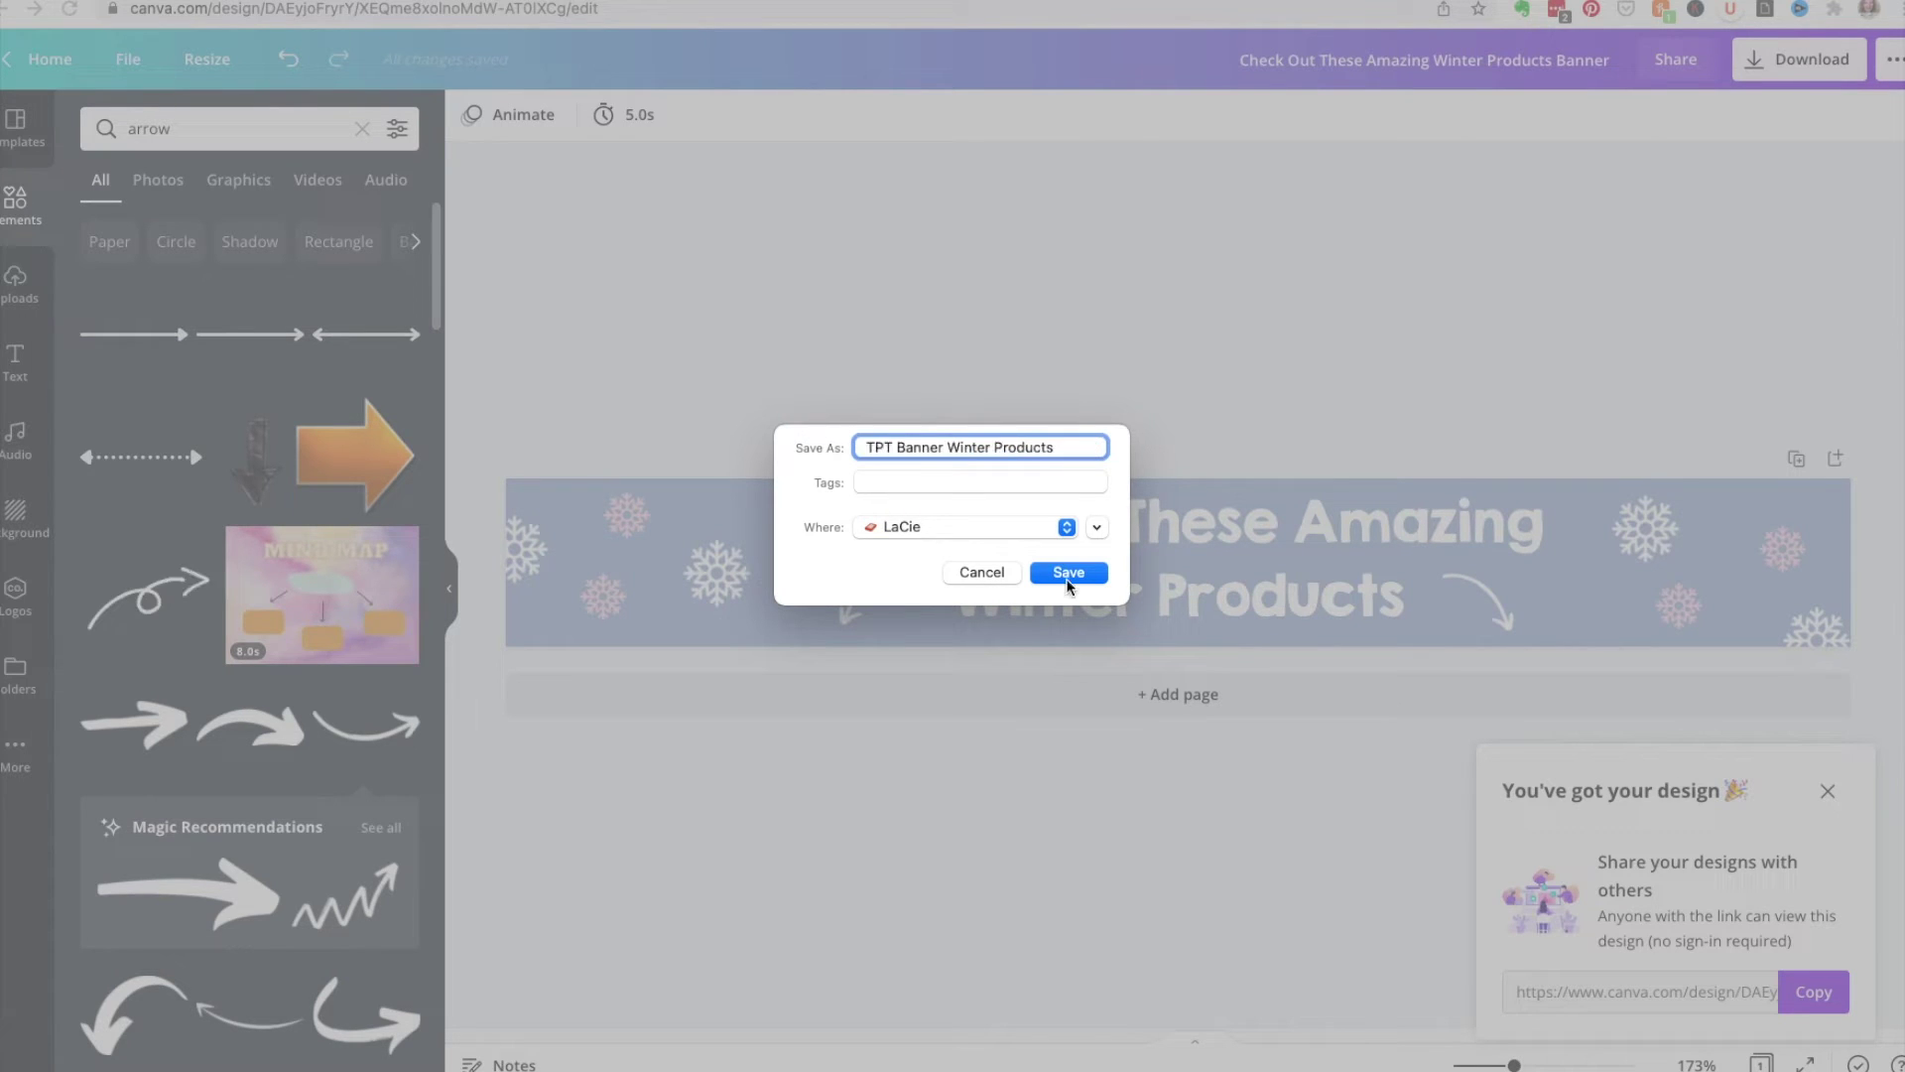
click(1069, 572)
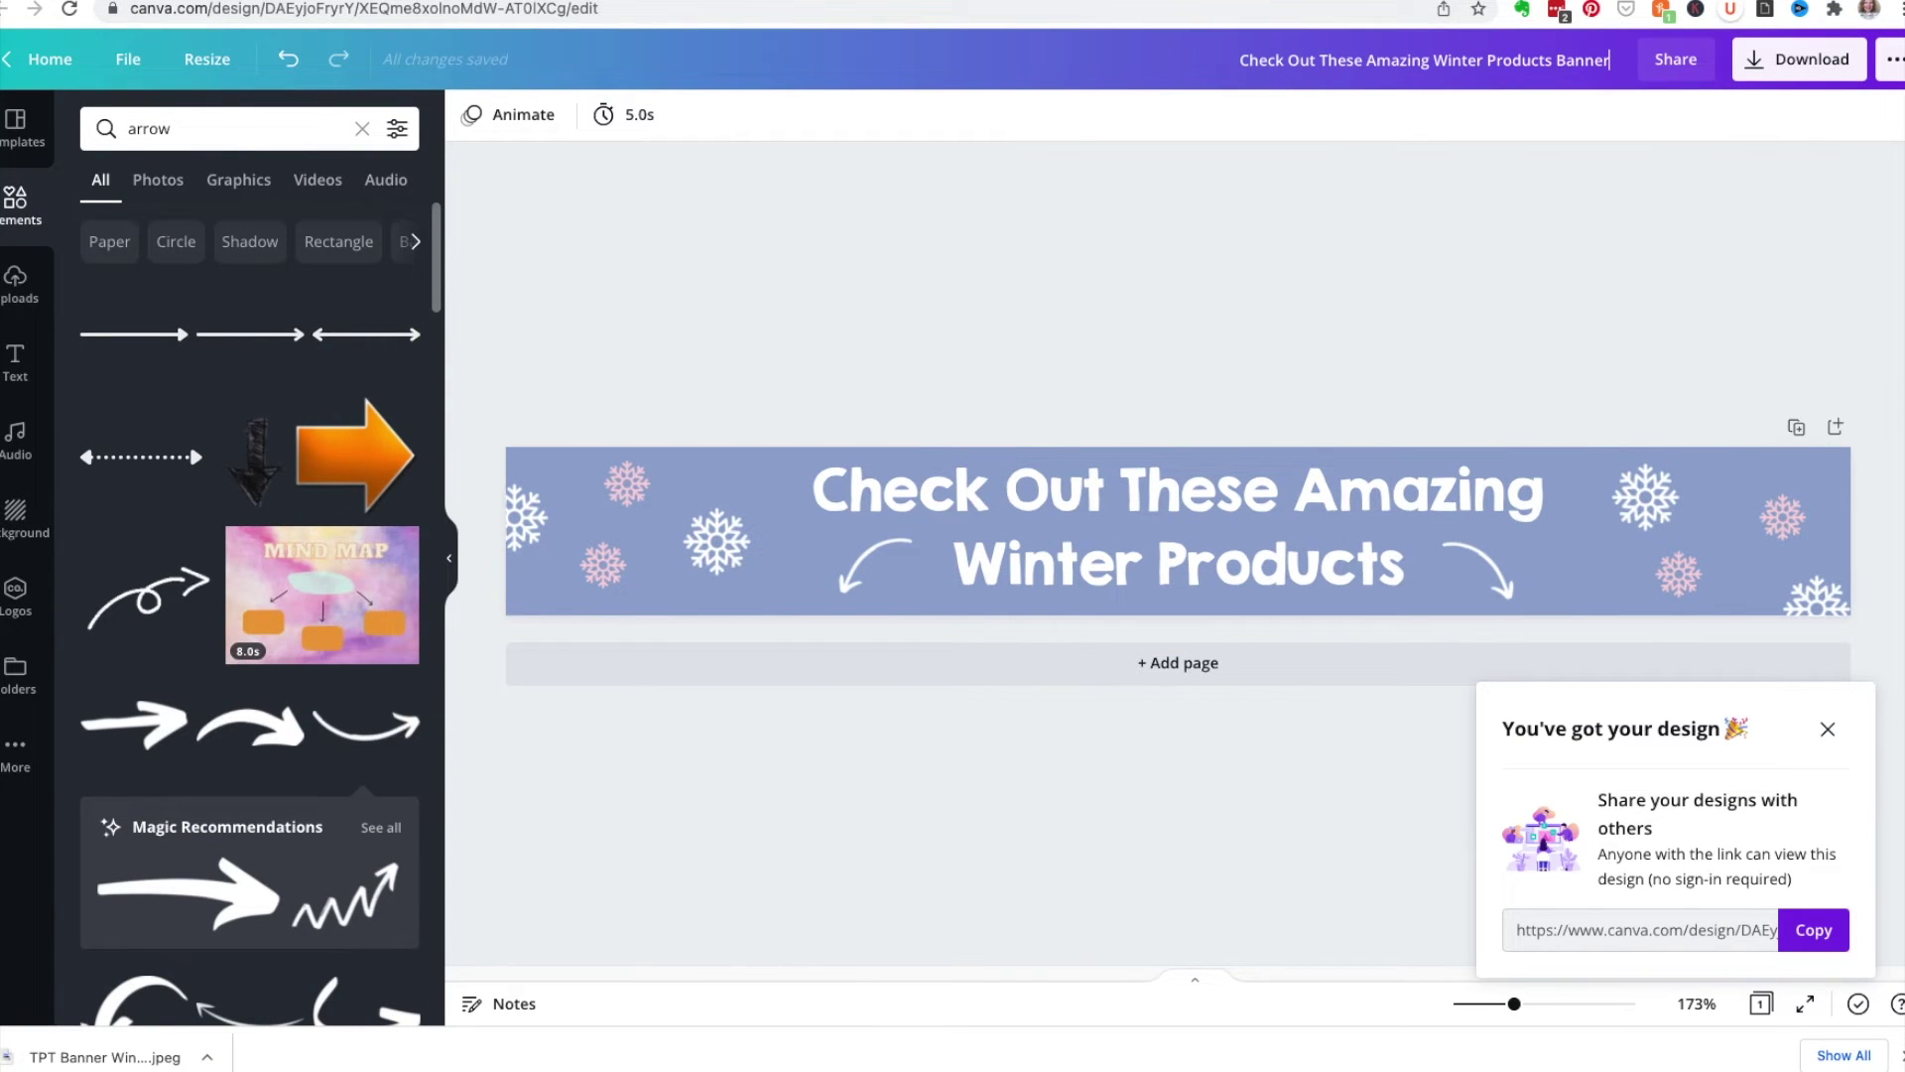
click(615, 0)
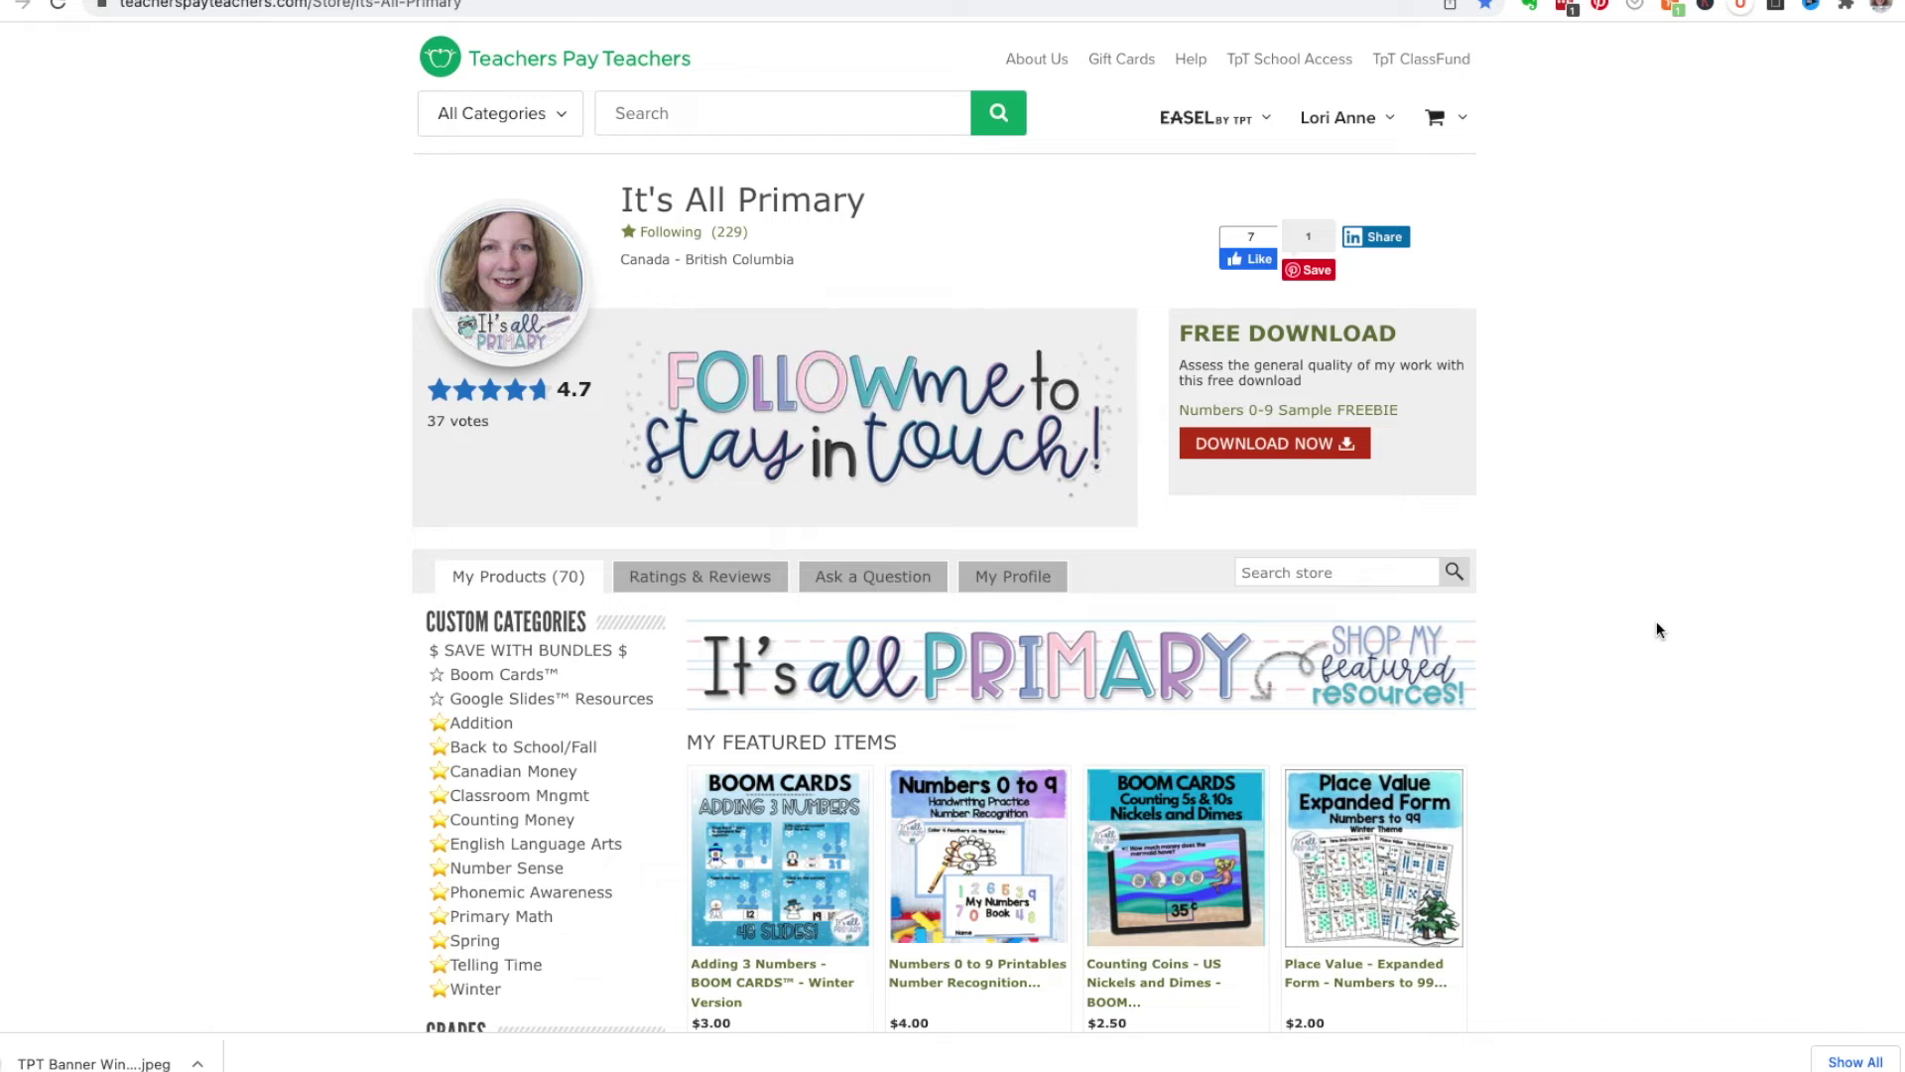
Open the store profile for editing from the TpT account settings
scroll(1652, 655, down, 3)
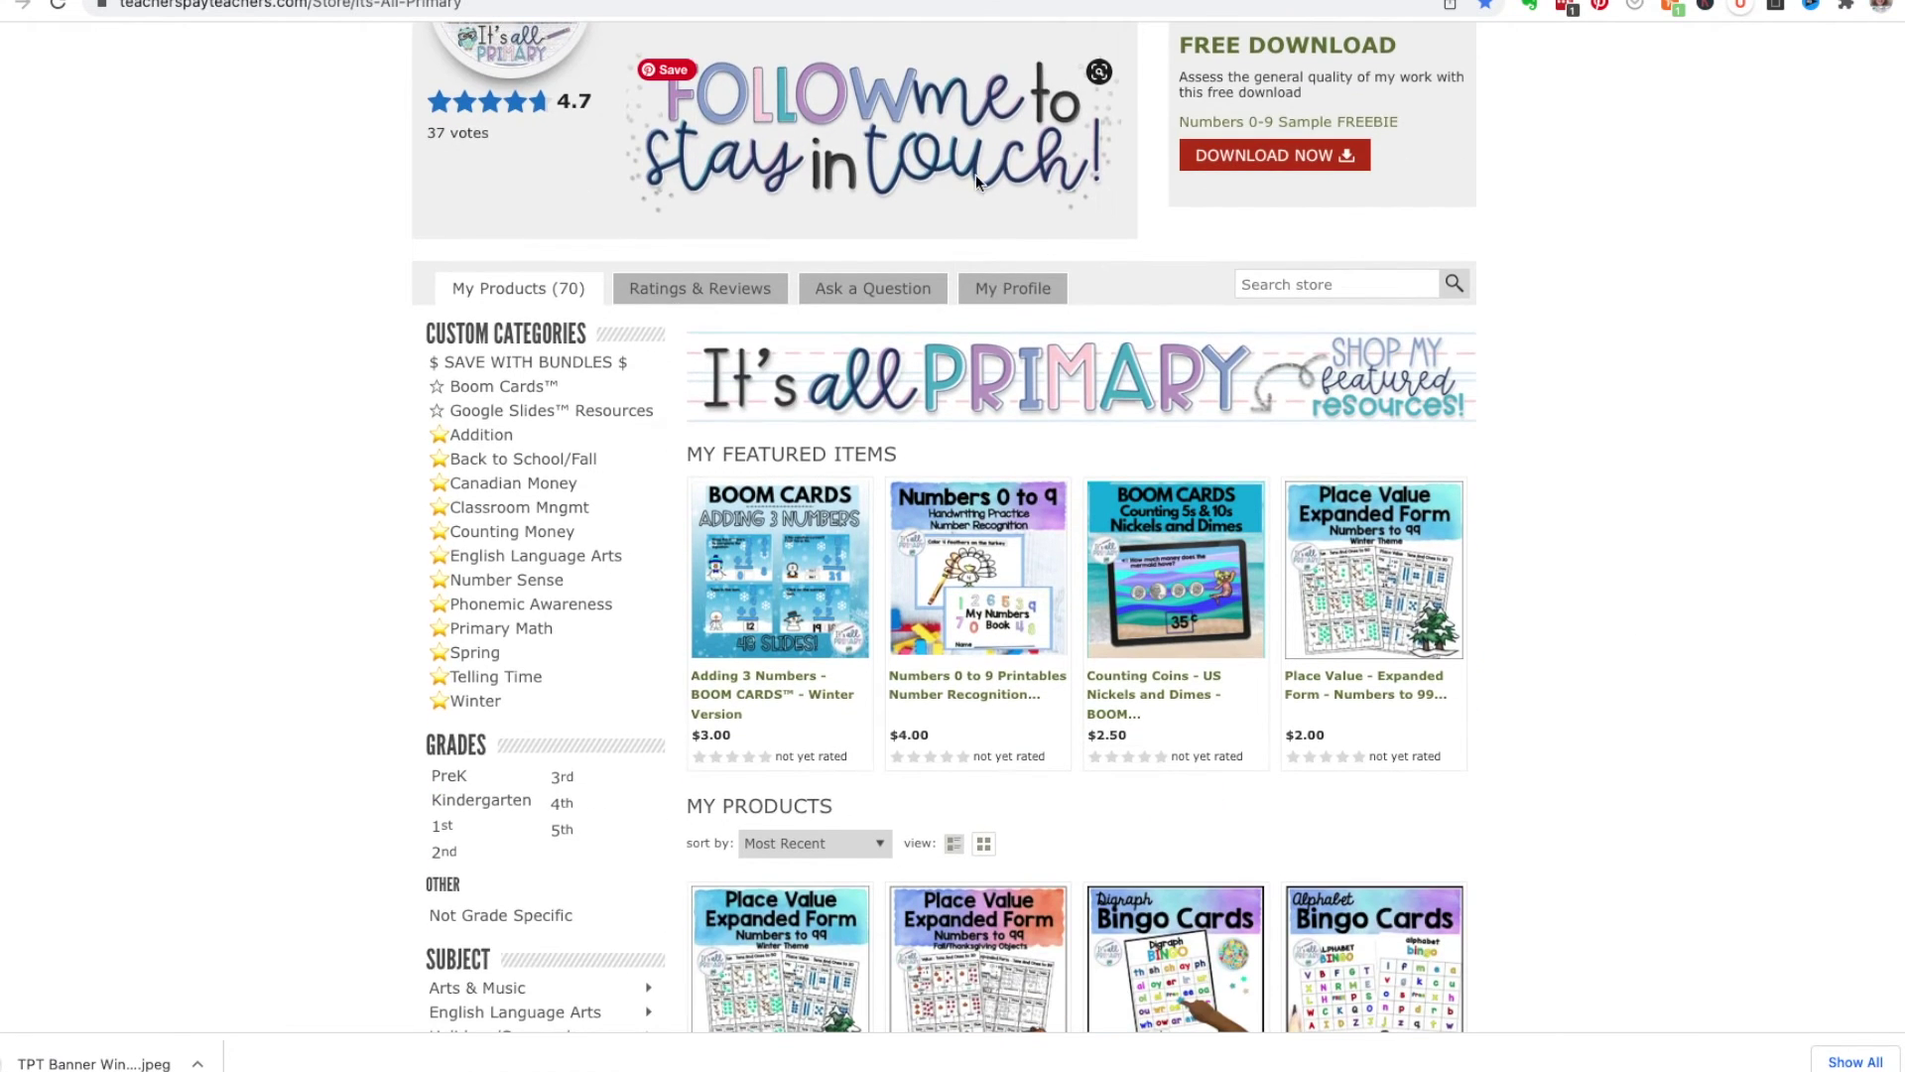
mouse_move(686, 663)
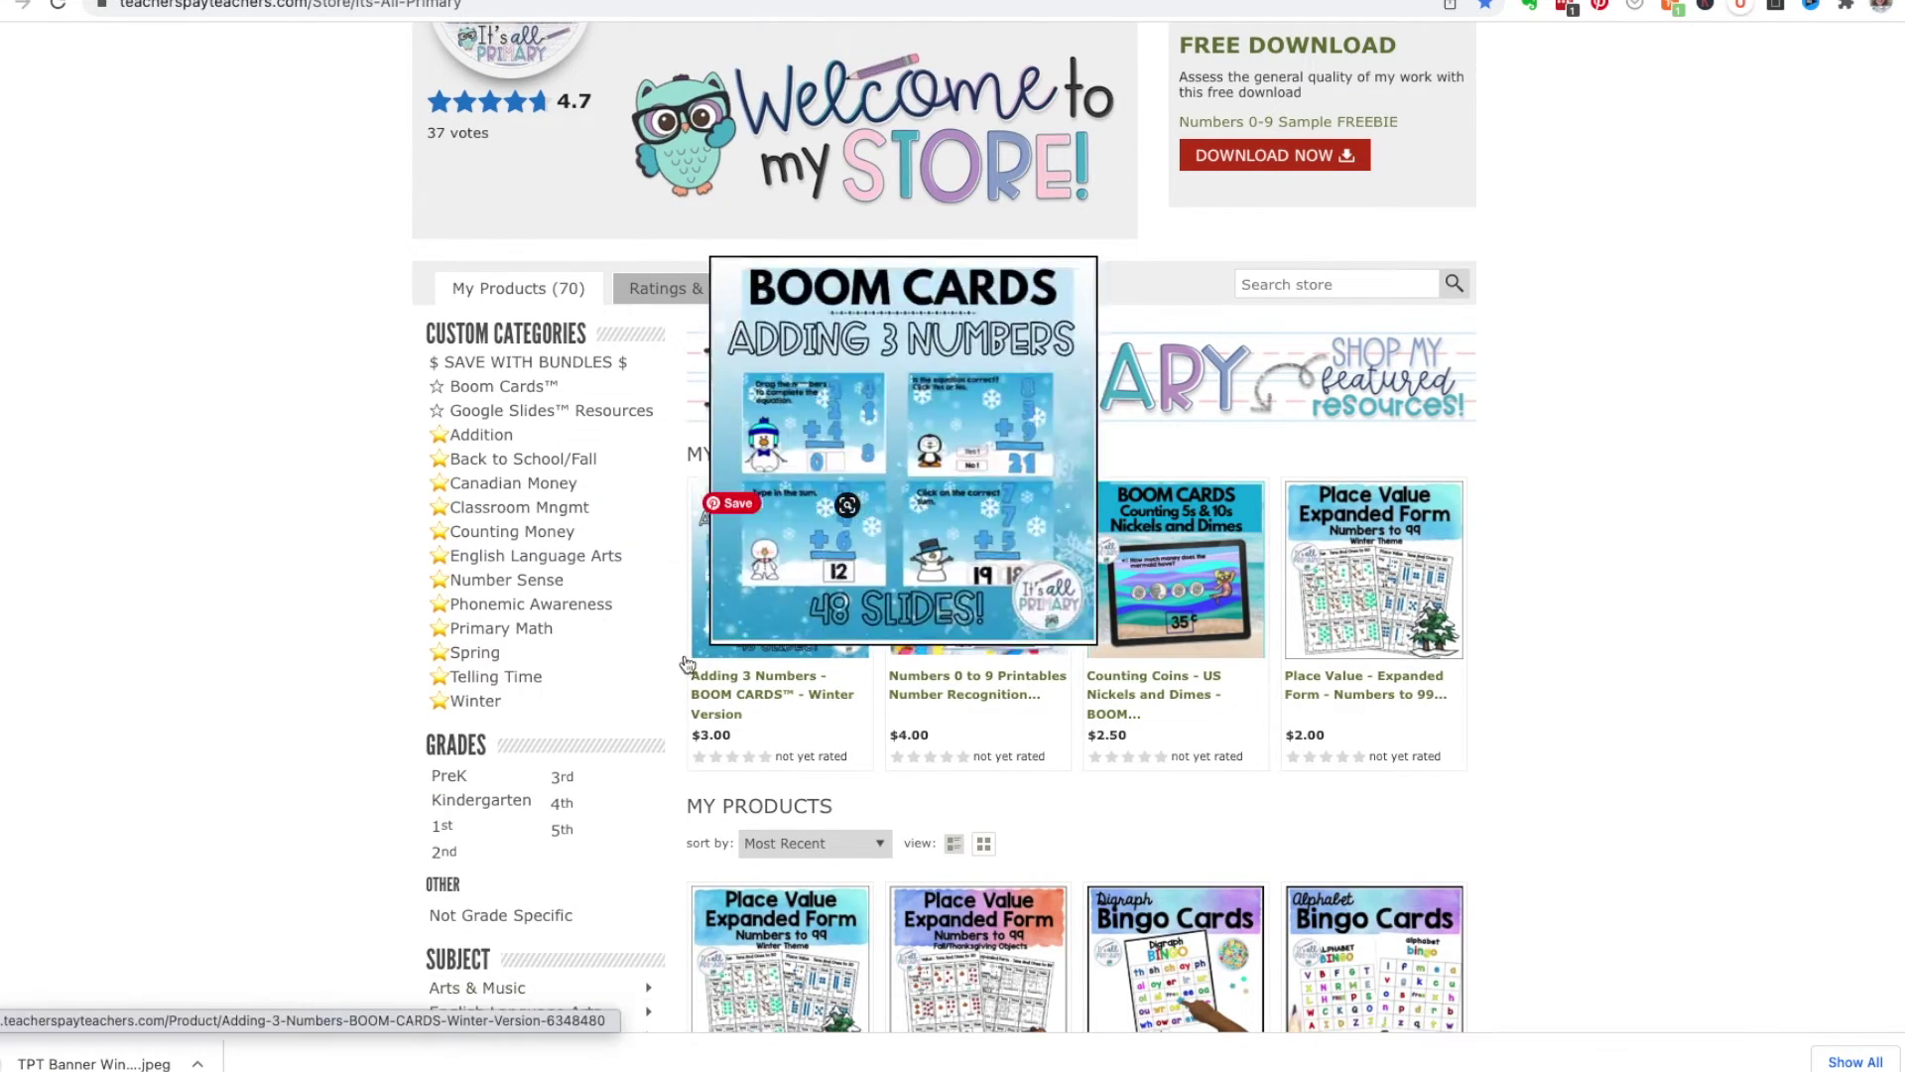
scroll(687, 662, up, 3)
mouse_move(1368, 135)
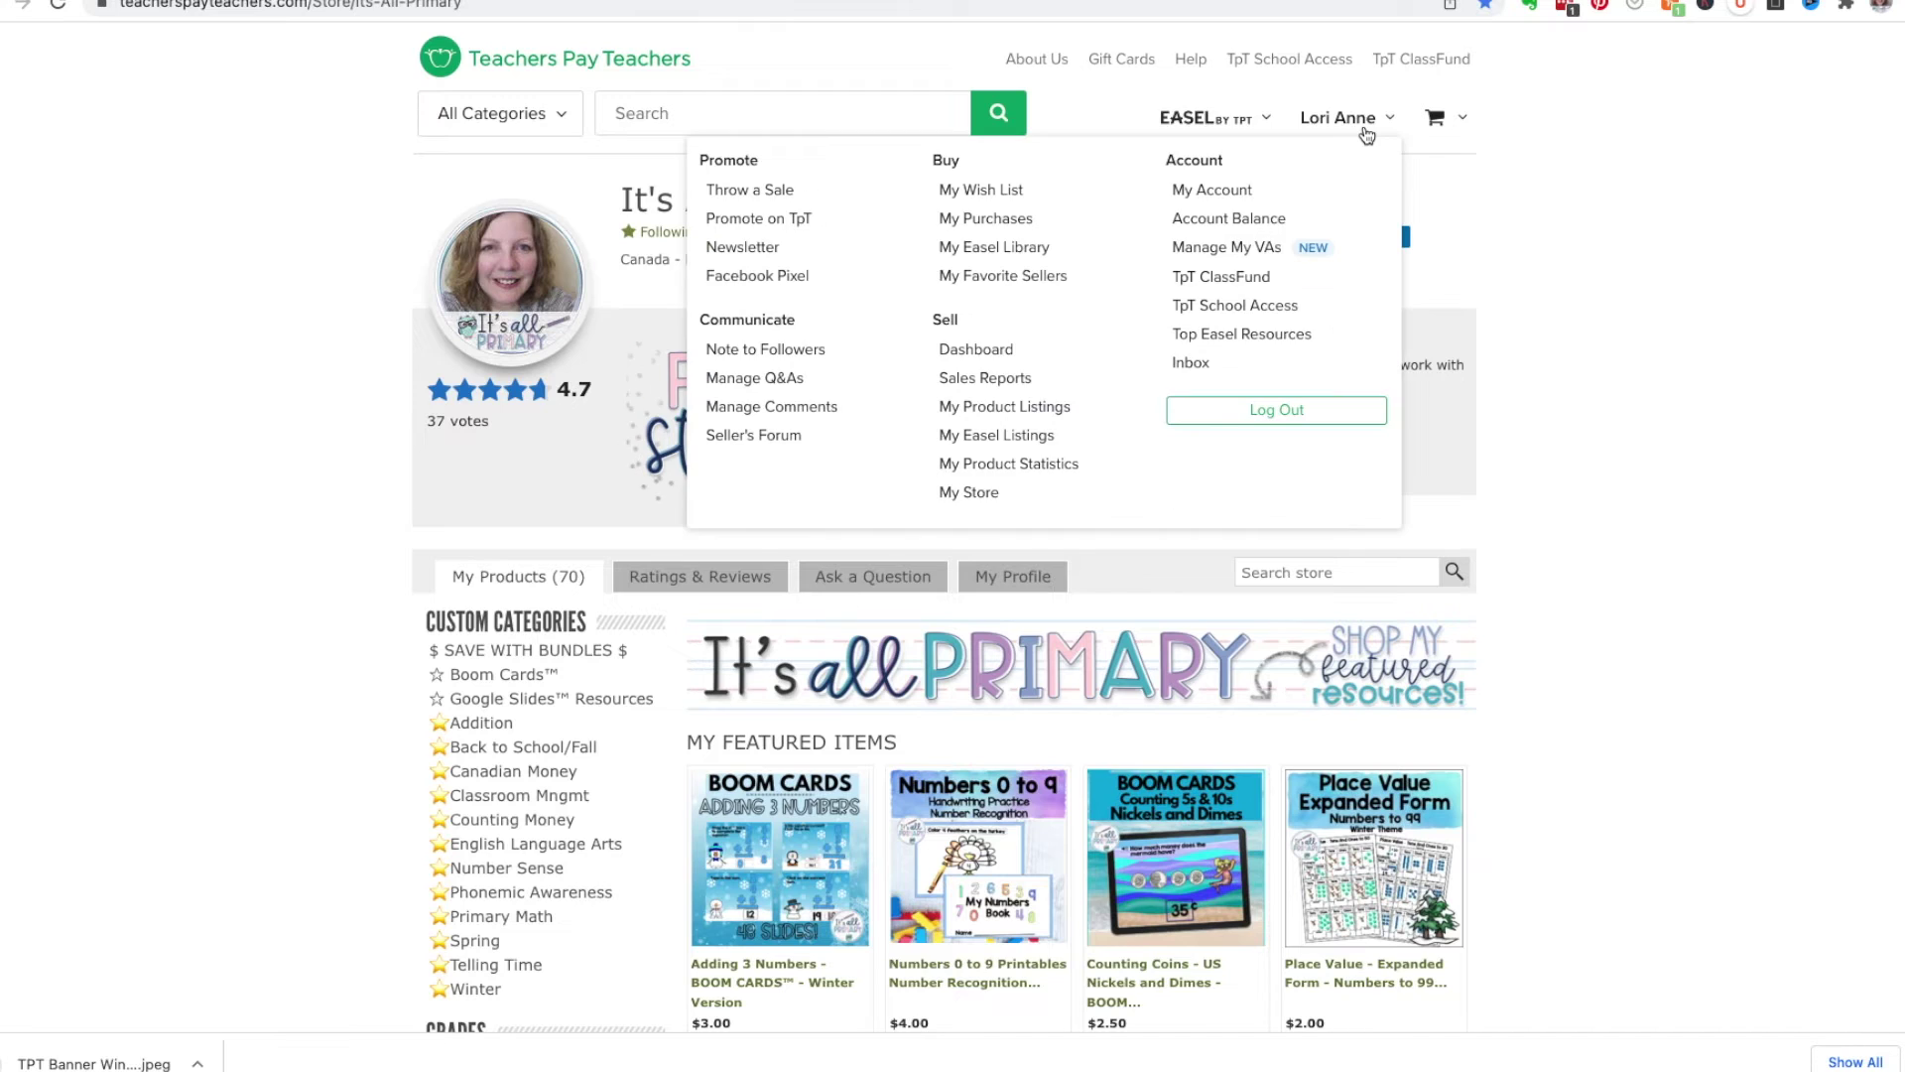
click(1225, 194)
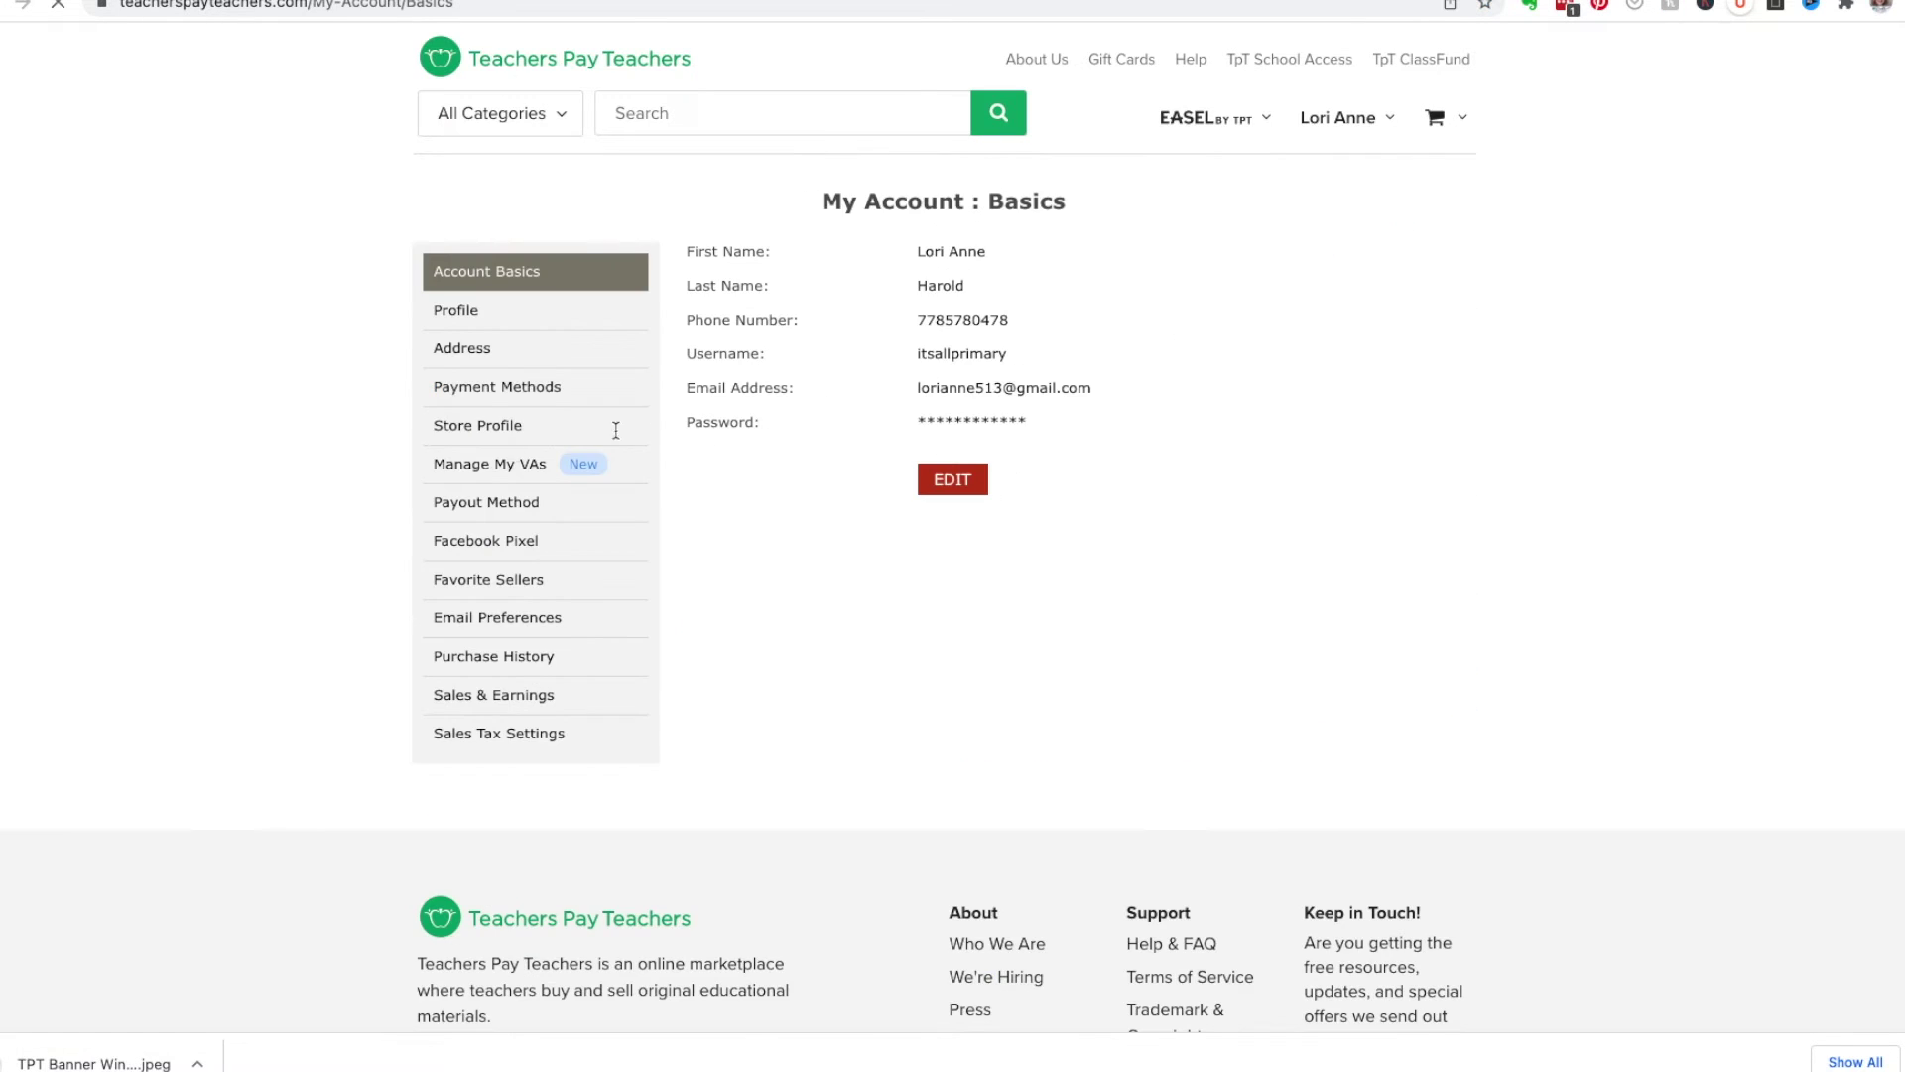
click(478, 427)
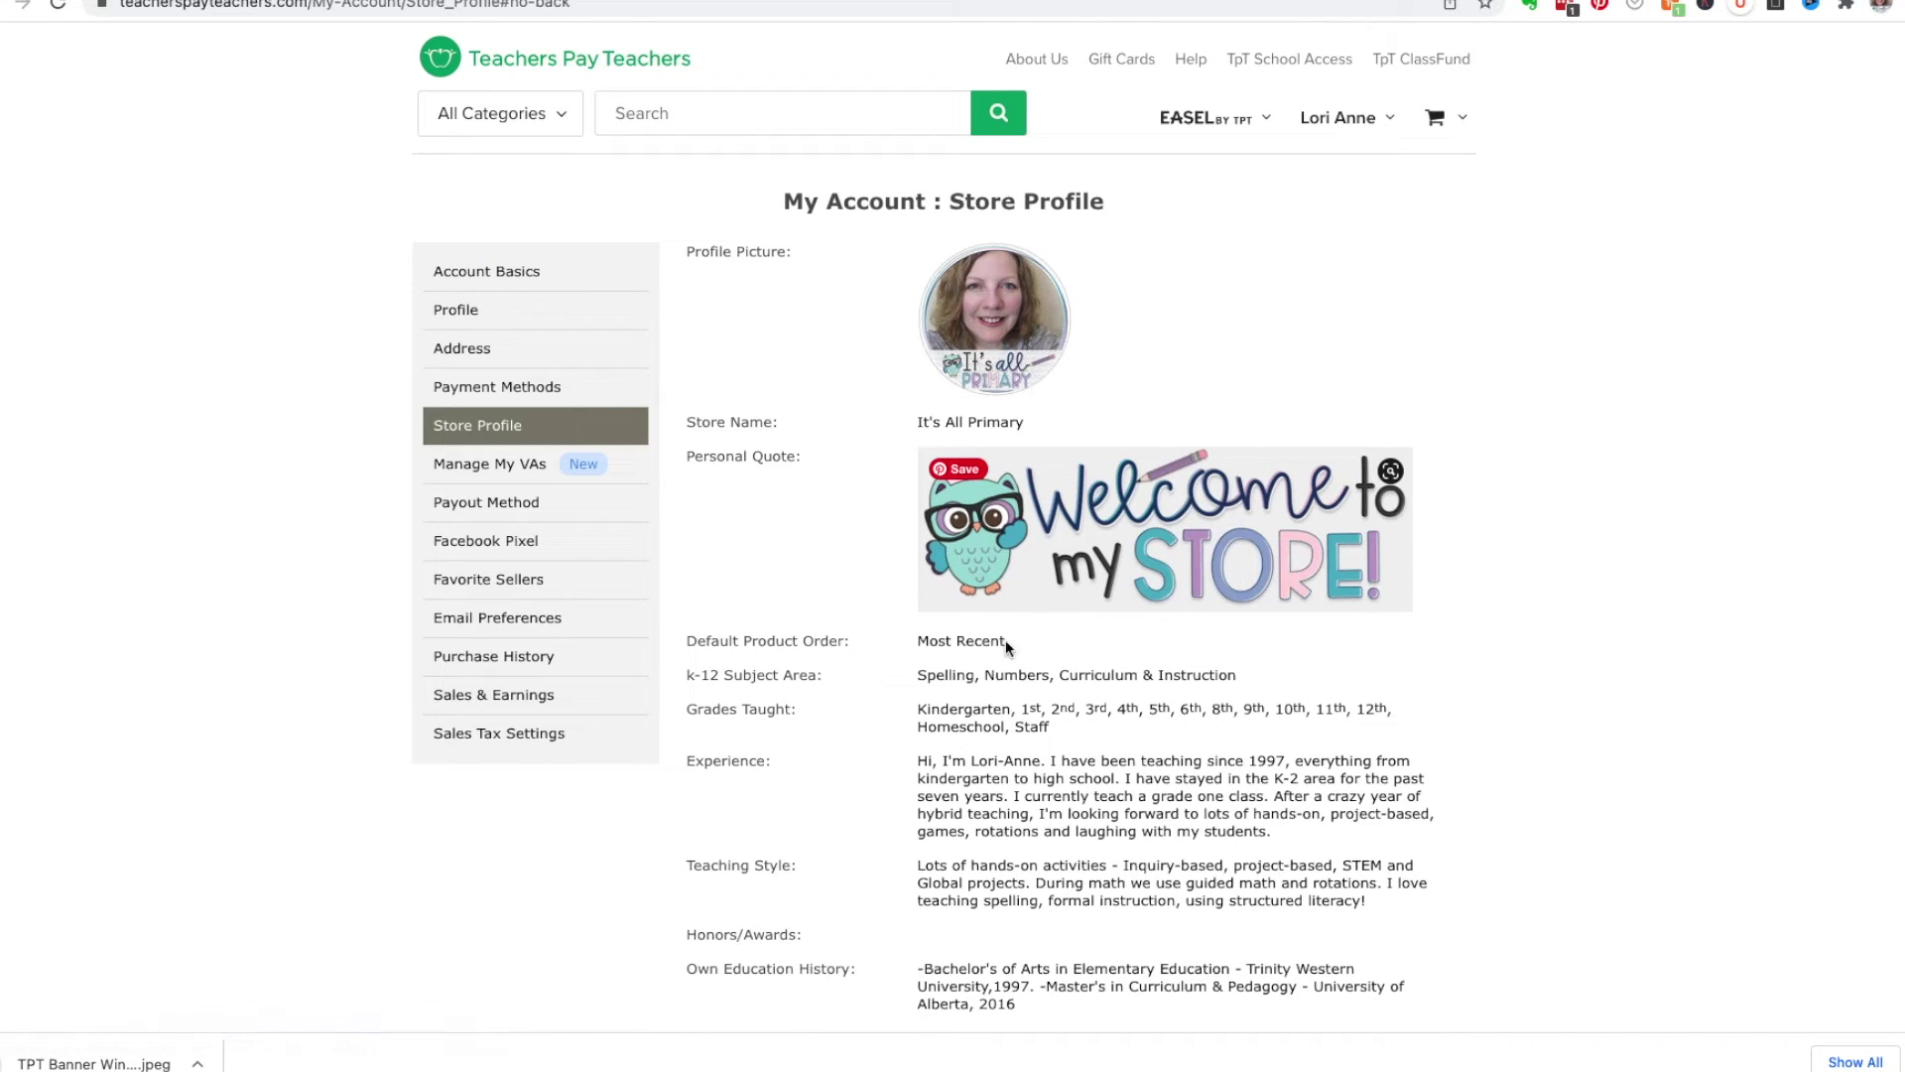
scroll(1004, 639, down, 2)
scroll(943, 794, down, 3)
click(948, 609)
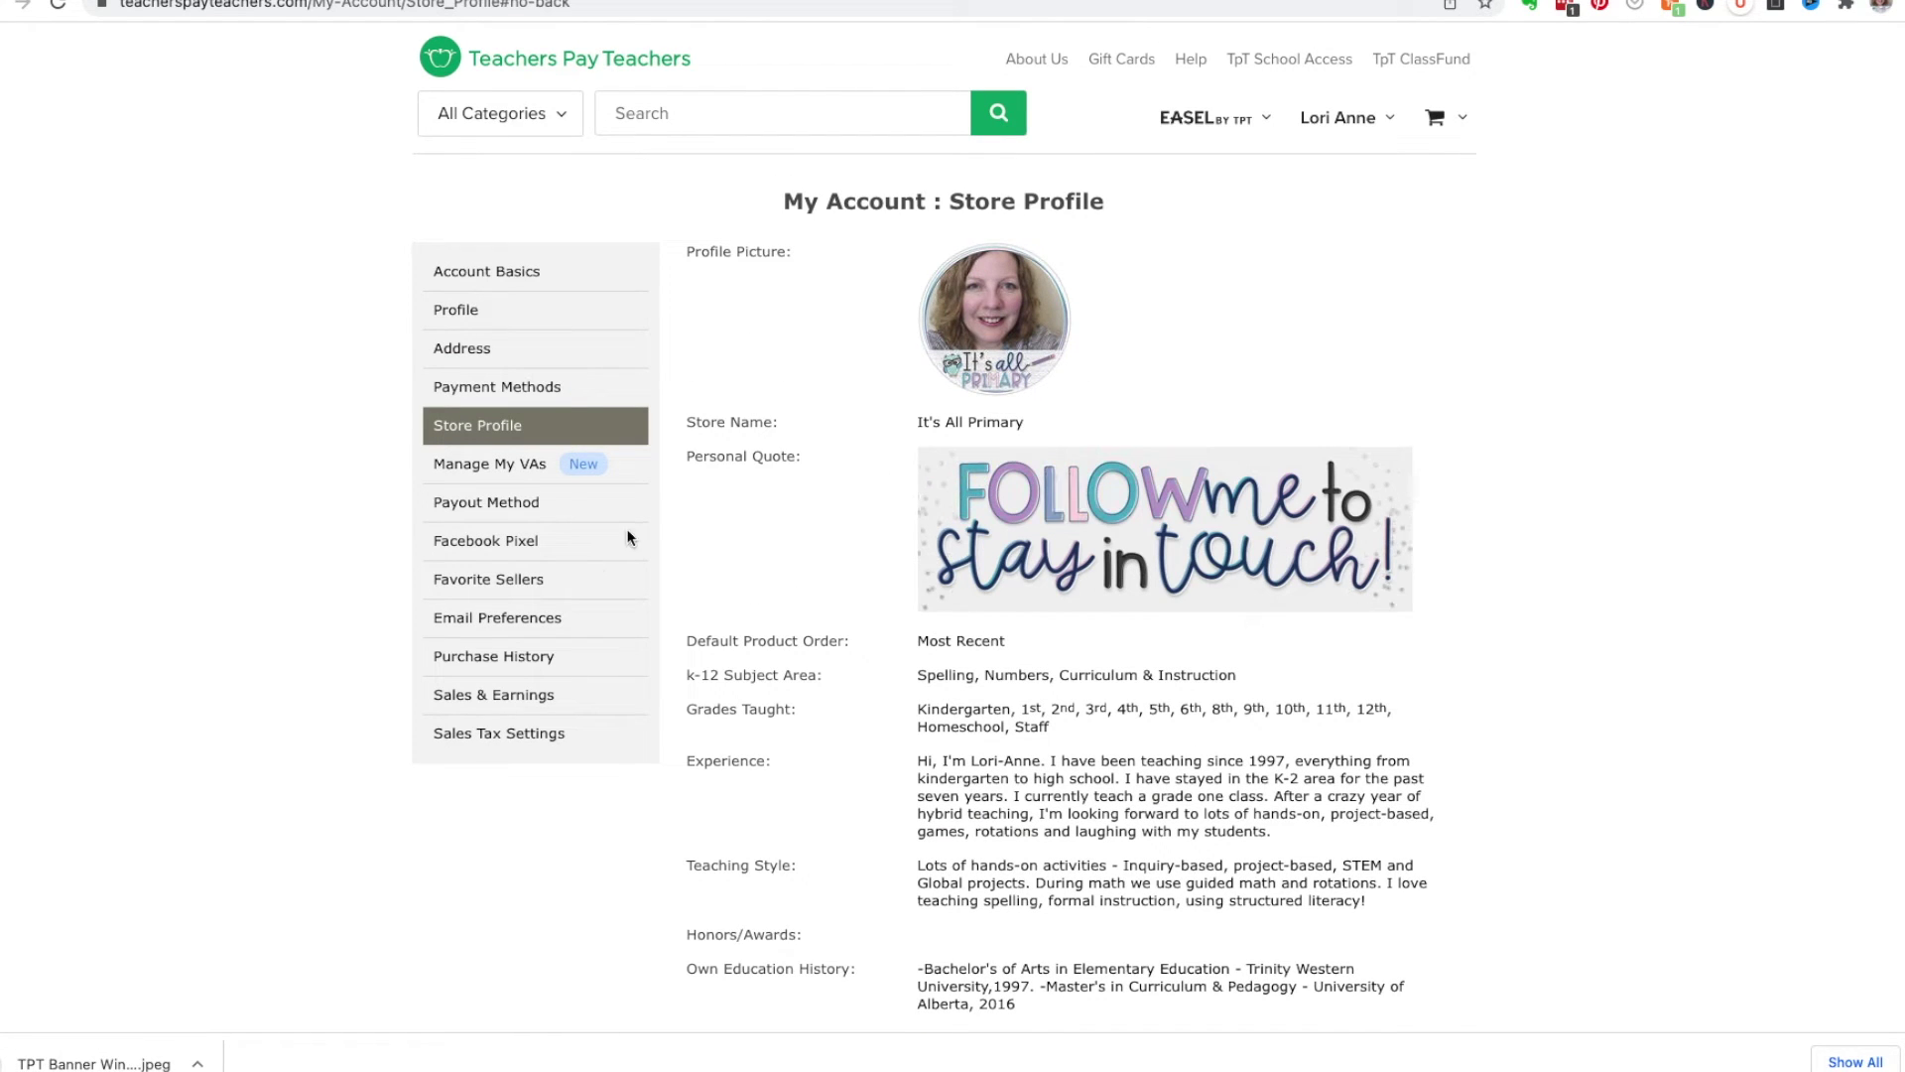
Return to the It's All Primary store page through the account menu and browse it
click(1340, 117)
click(961, 493)
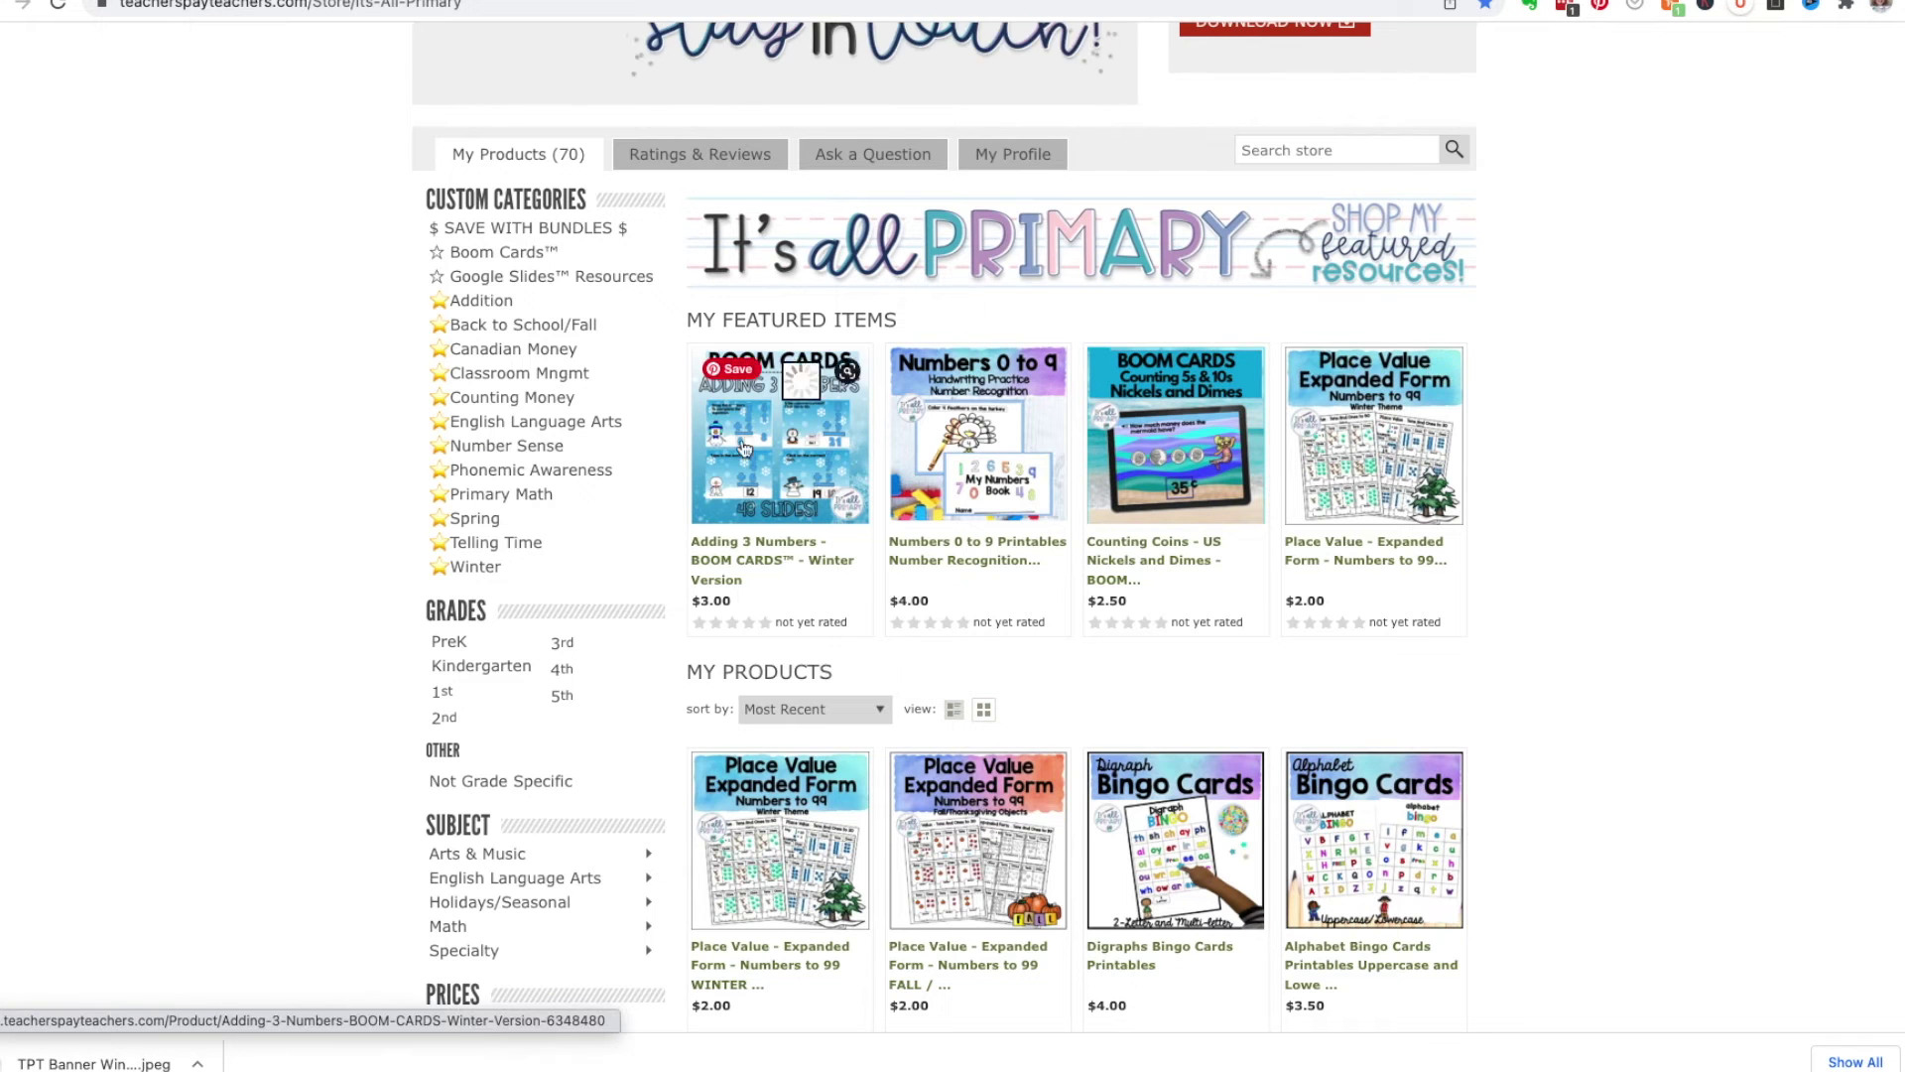
scroll(663, 508, down, 3)
scroll(512, 903, down, 5)
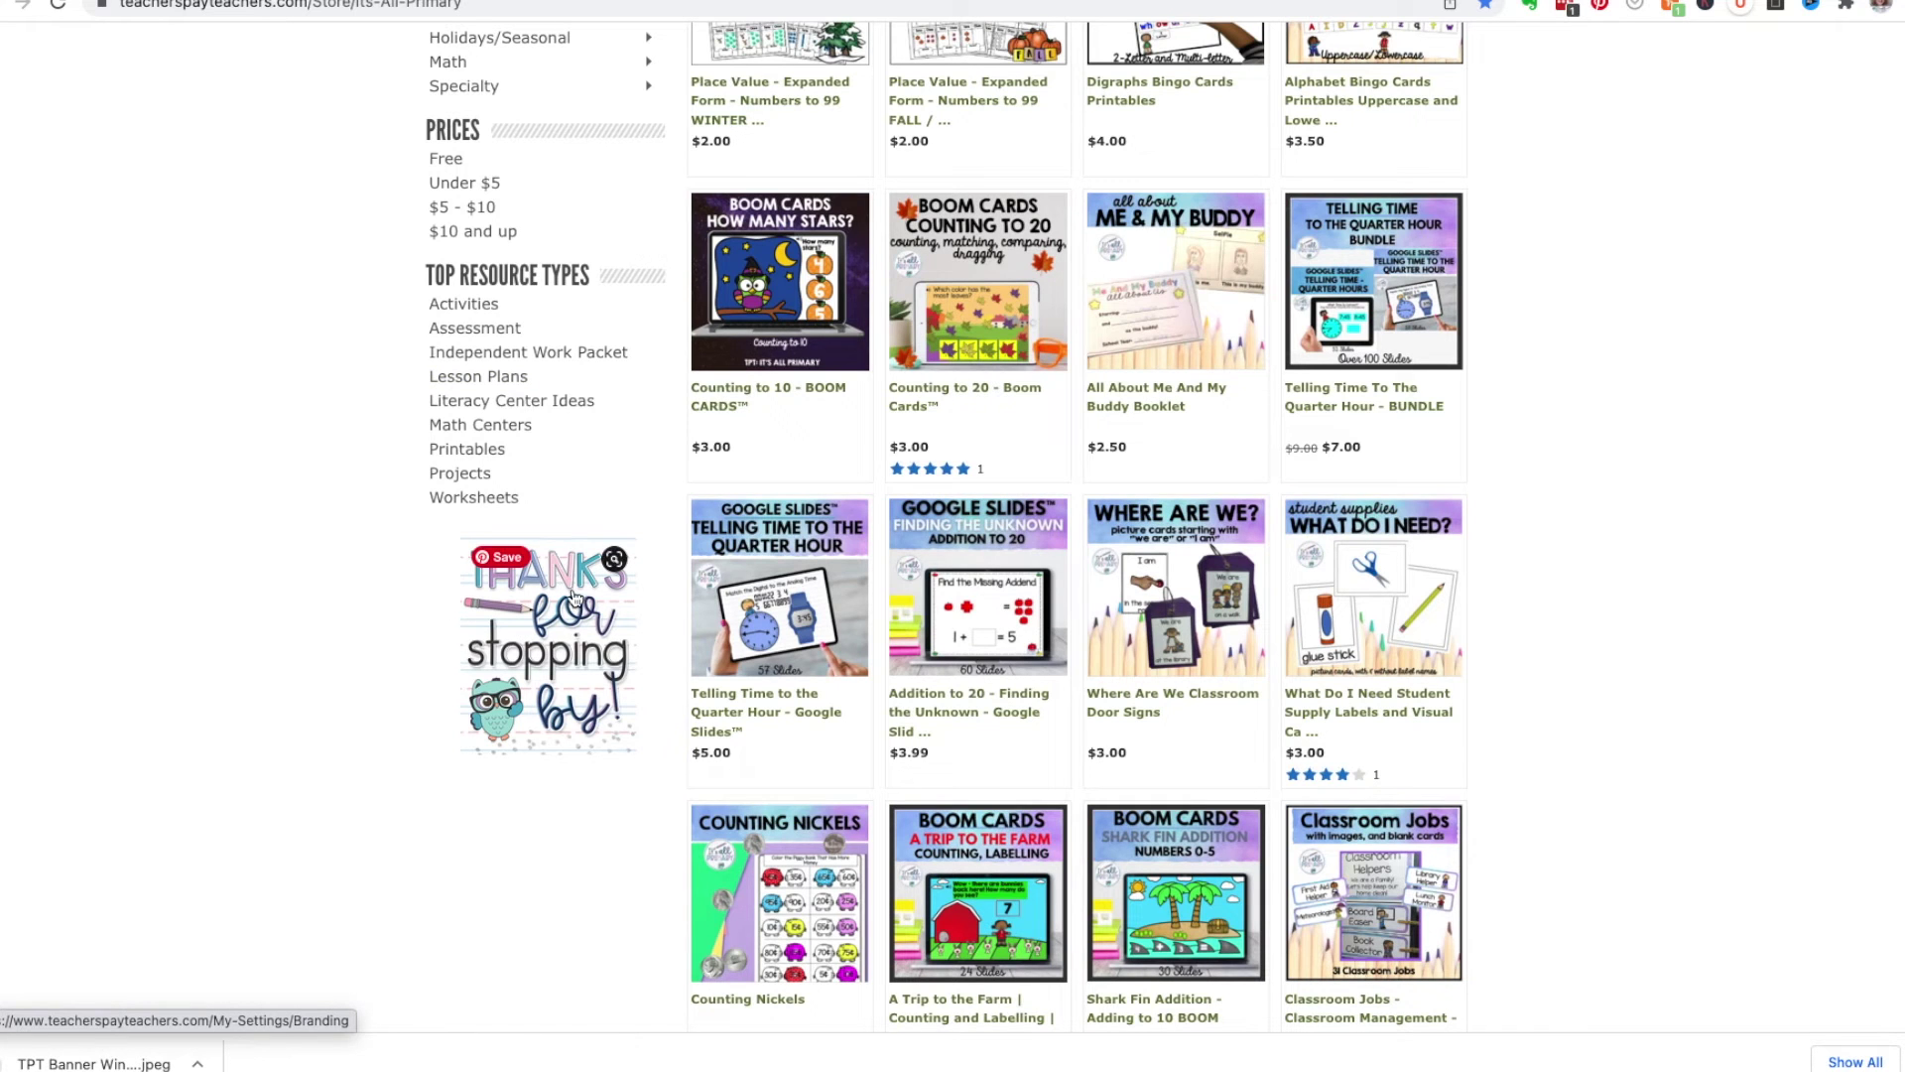
scroll(573, 596, up, 5)
mouse_move(573, 598)
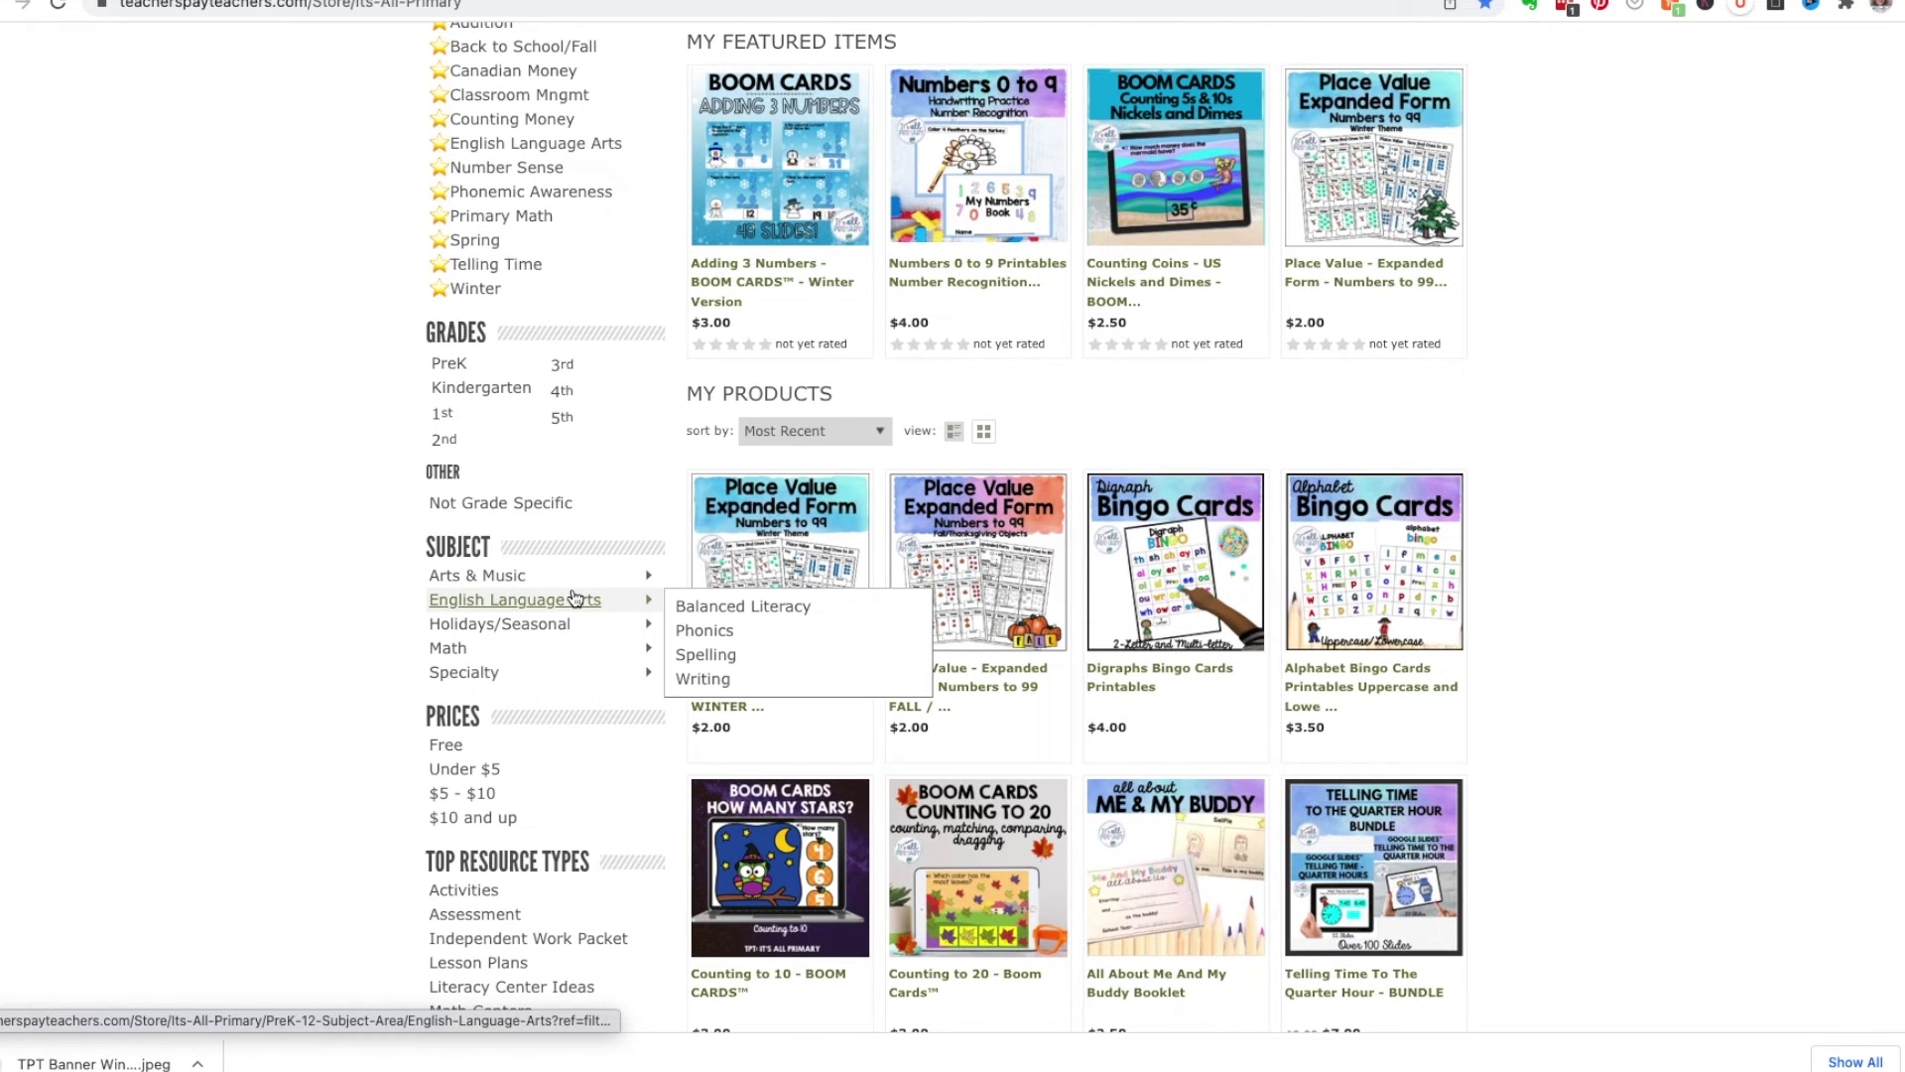
scroll(574, 598, up, 7)
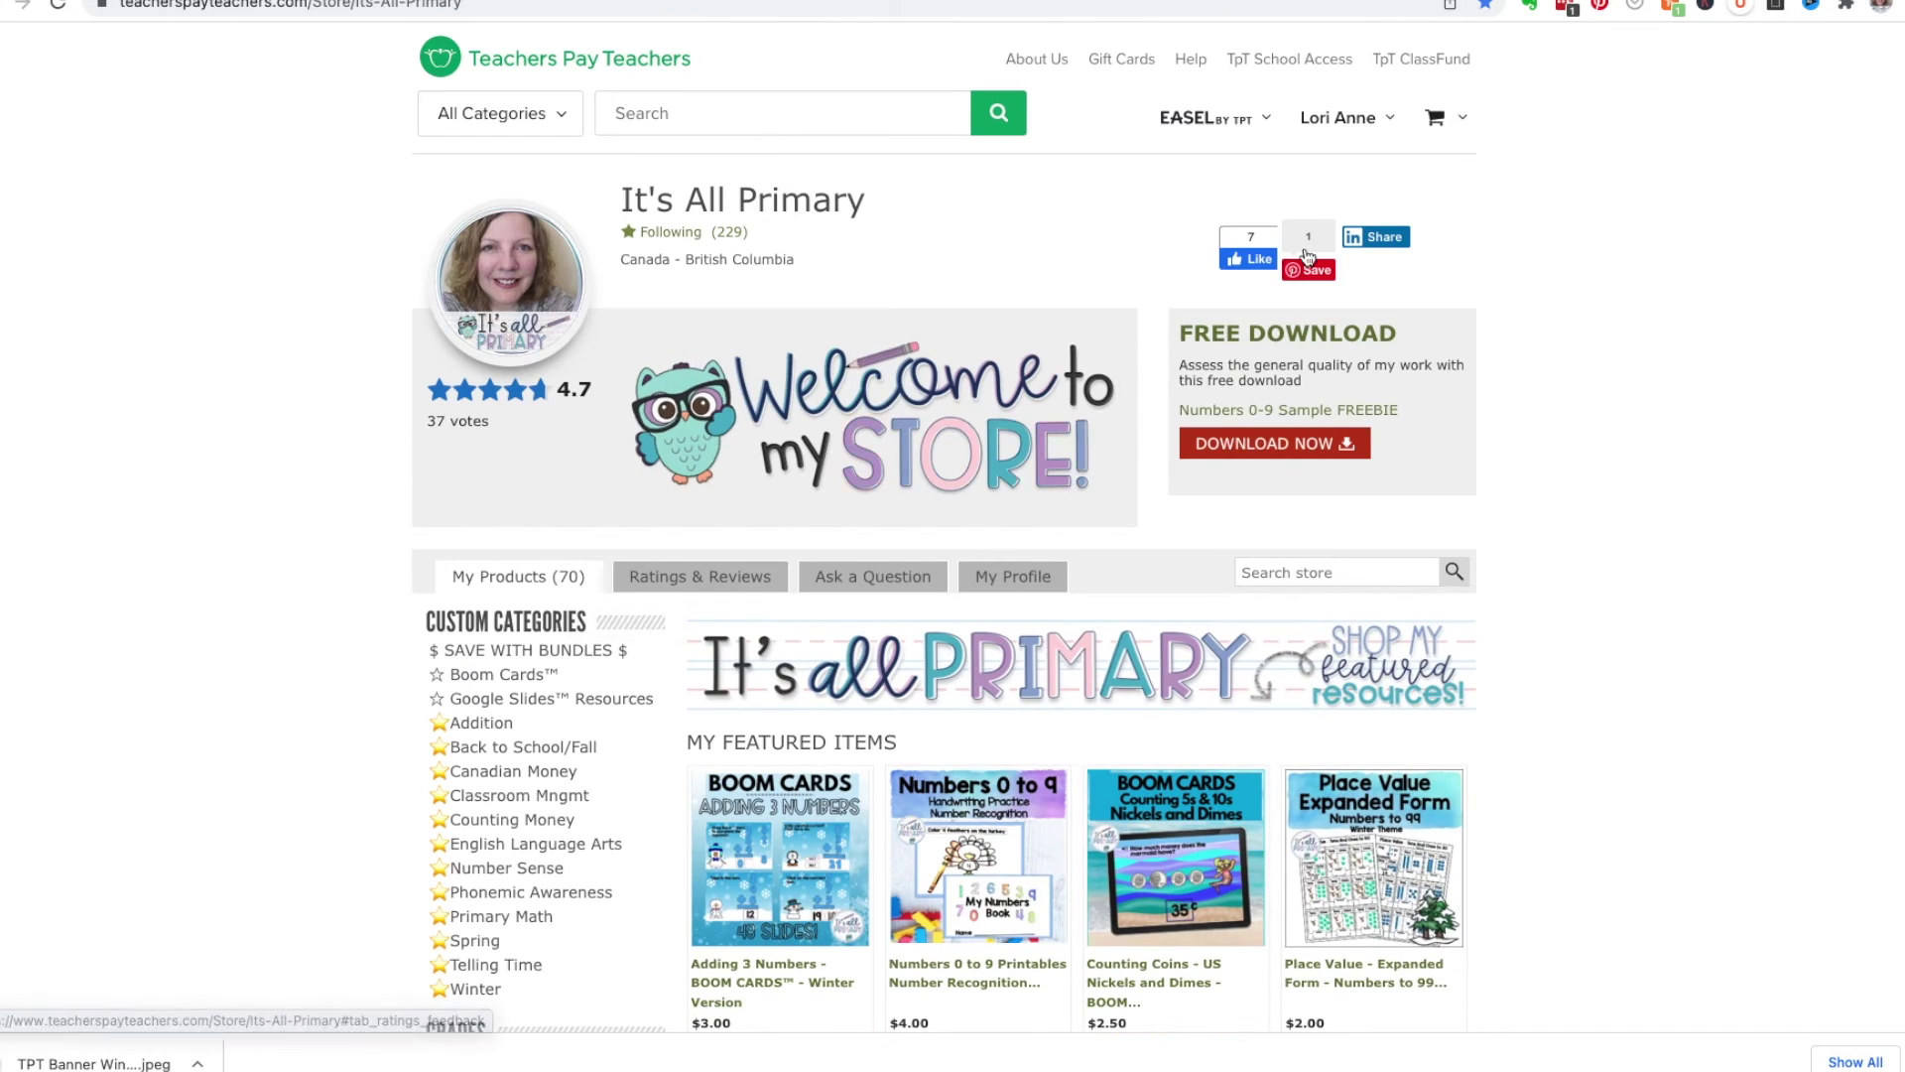
From the seller Dashboard's Marketing section, open the Customize page for uploading store banners
mouse_move(1335, 144)
click(988, 349)
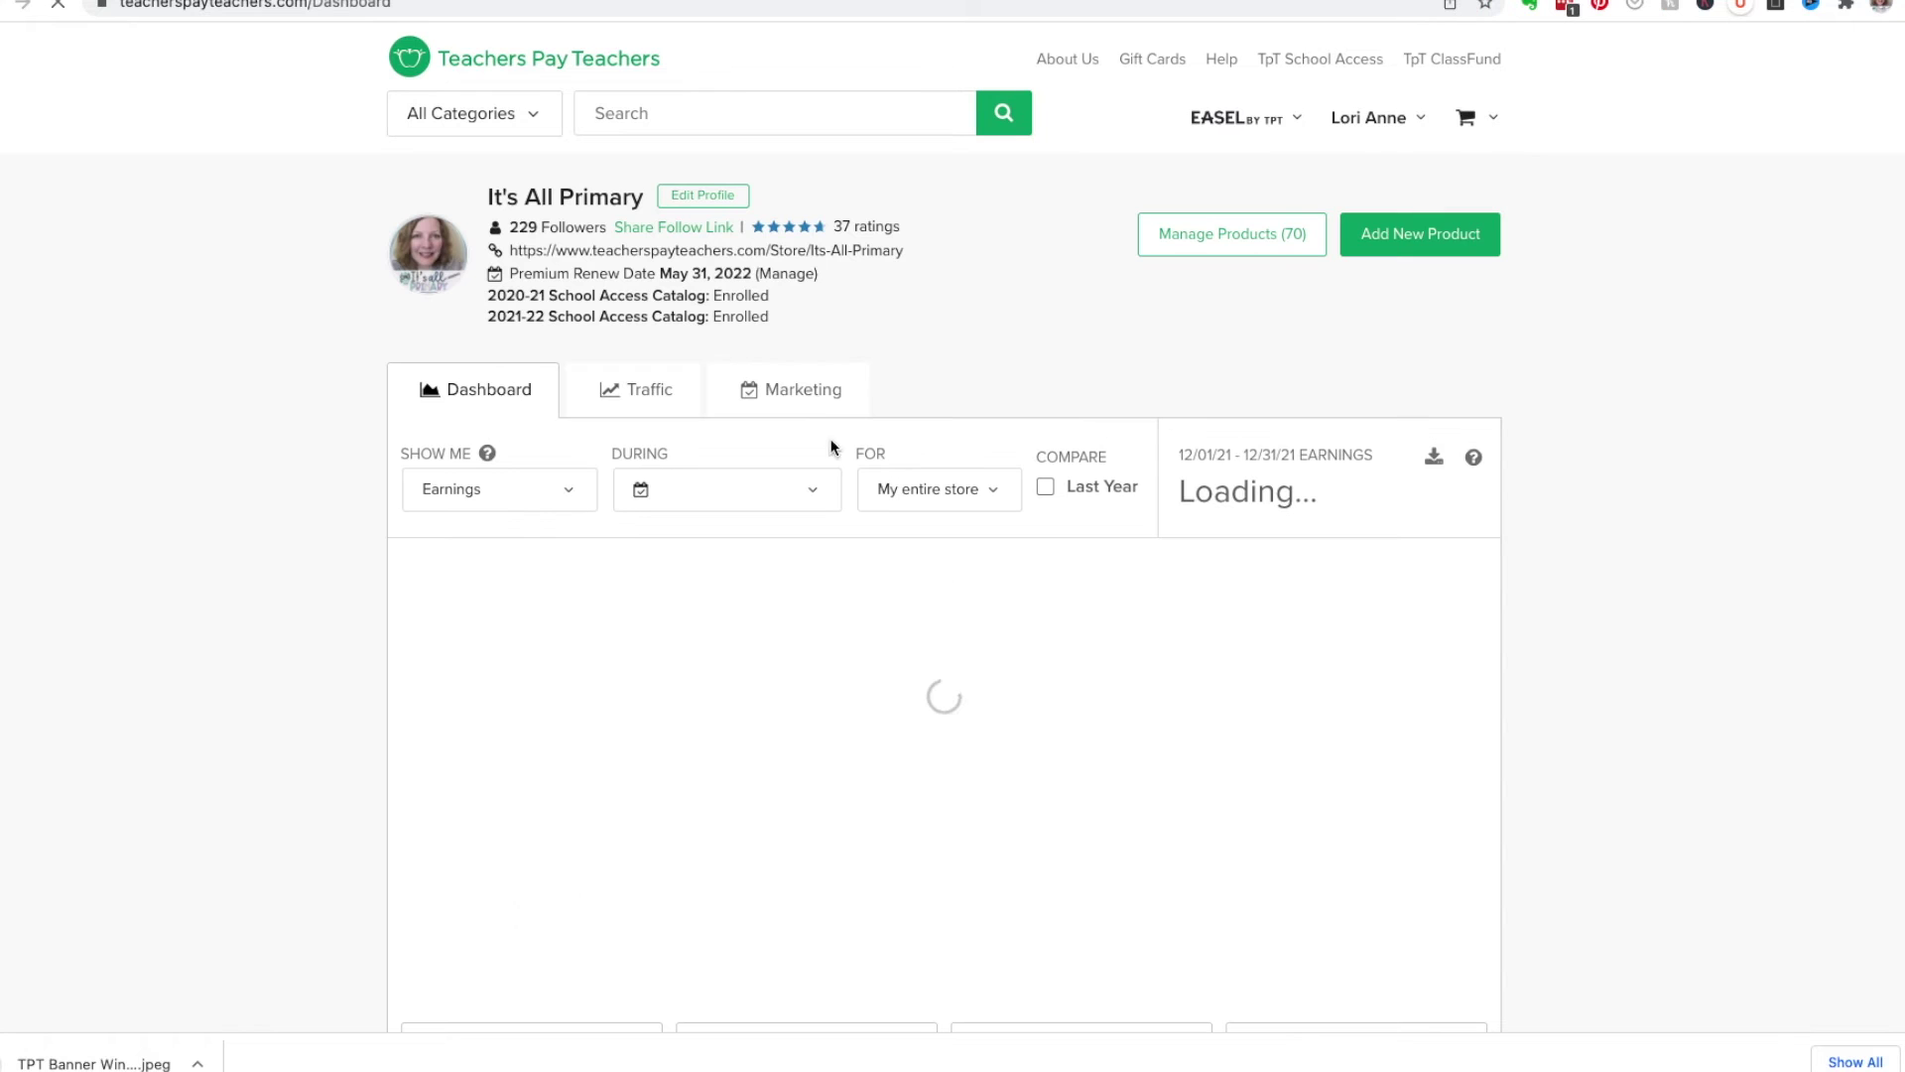
click(811, 394)
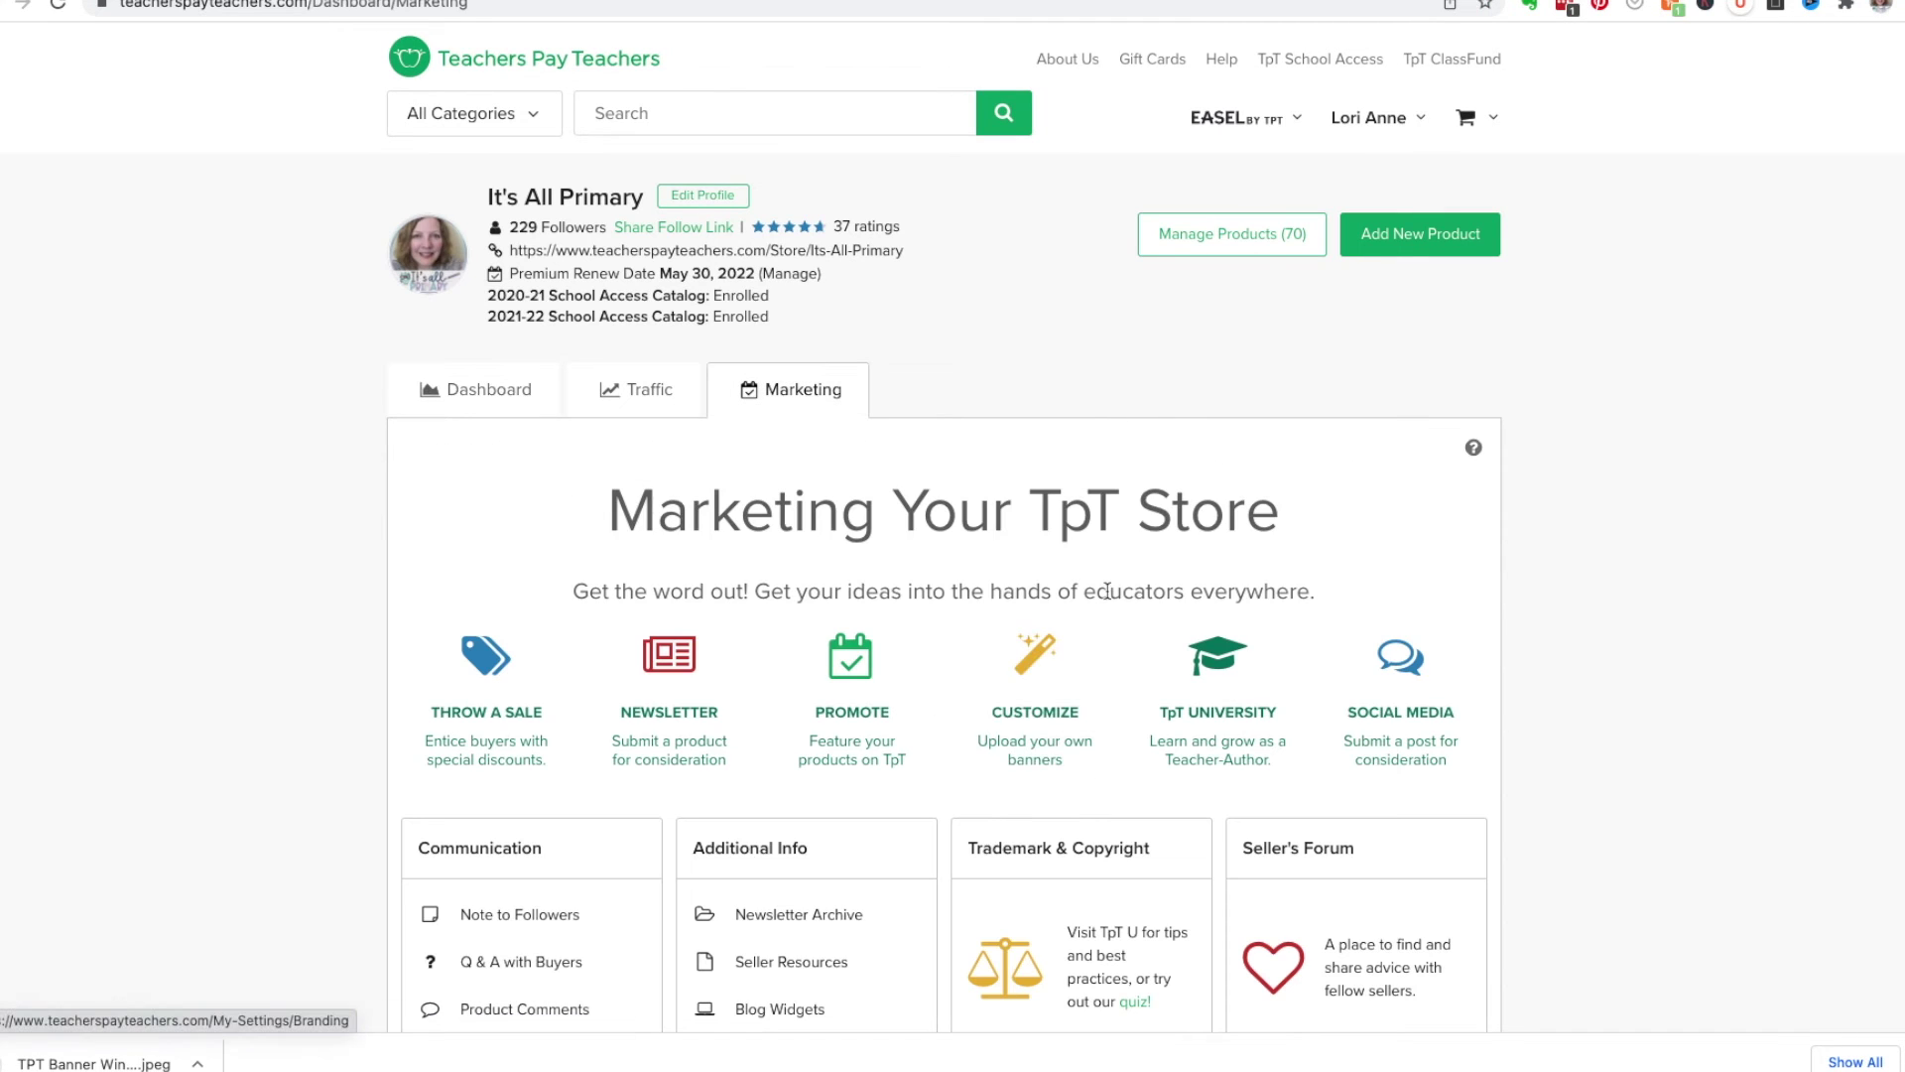
scroll(1107, 591, down, 5)
scroll(1141, 397, up, 2)
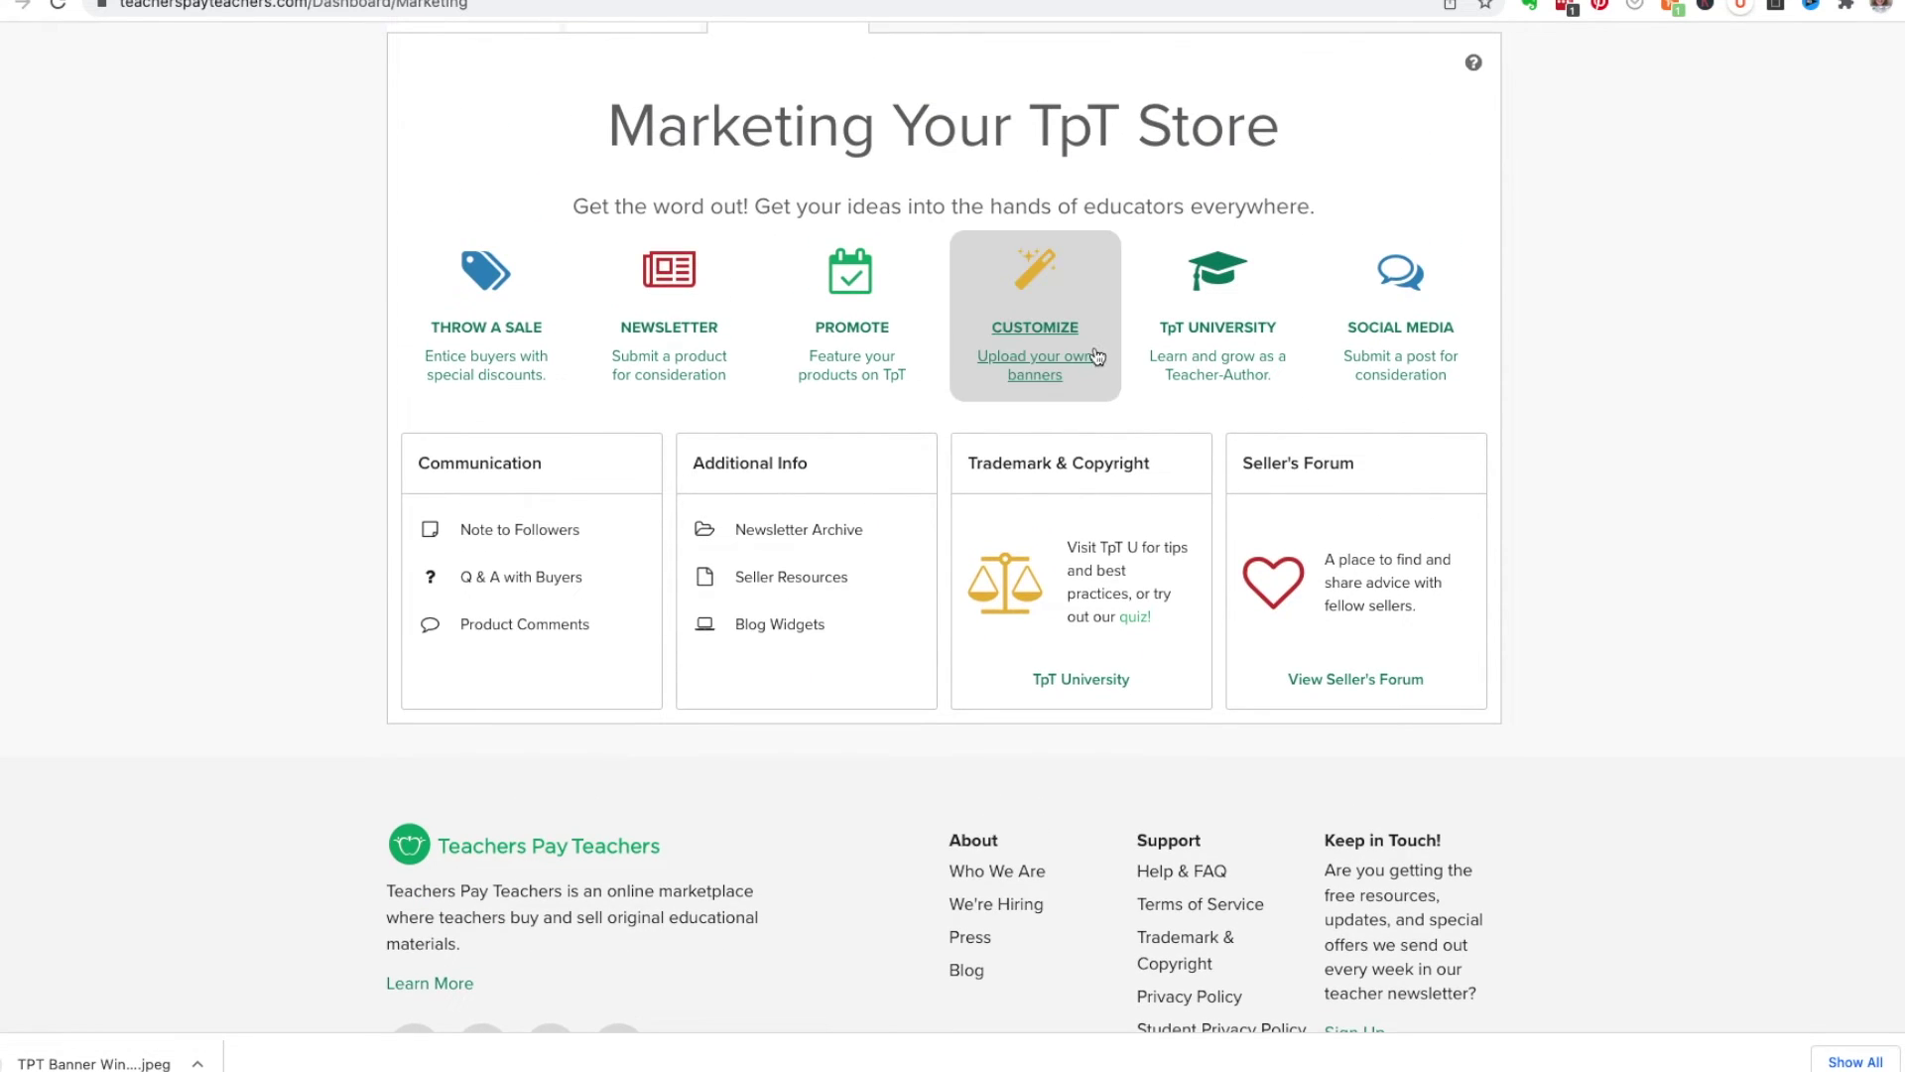
click(1032, 338)
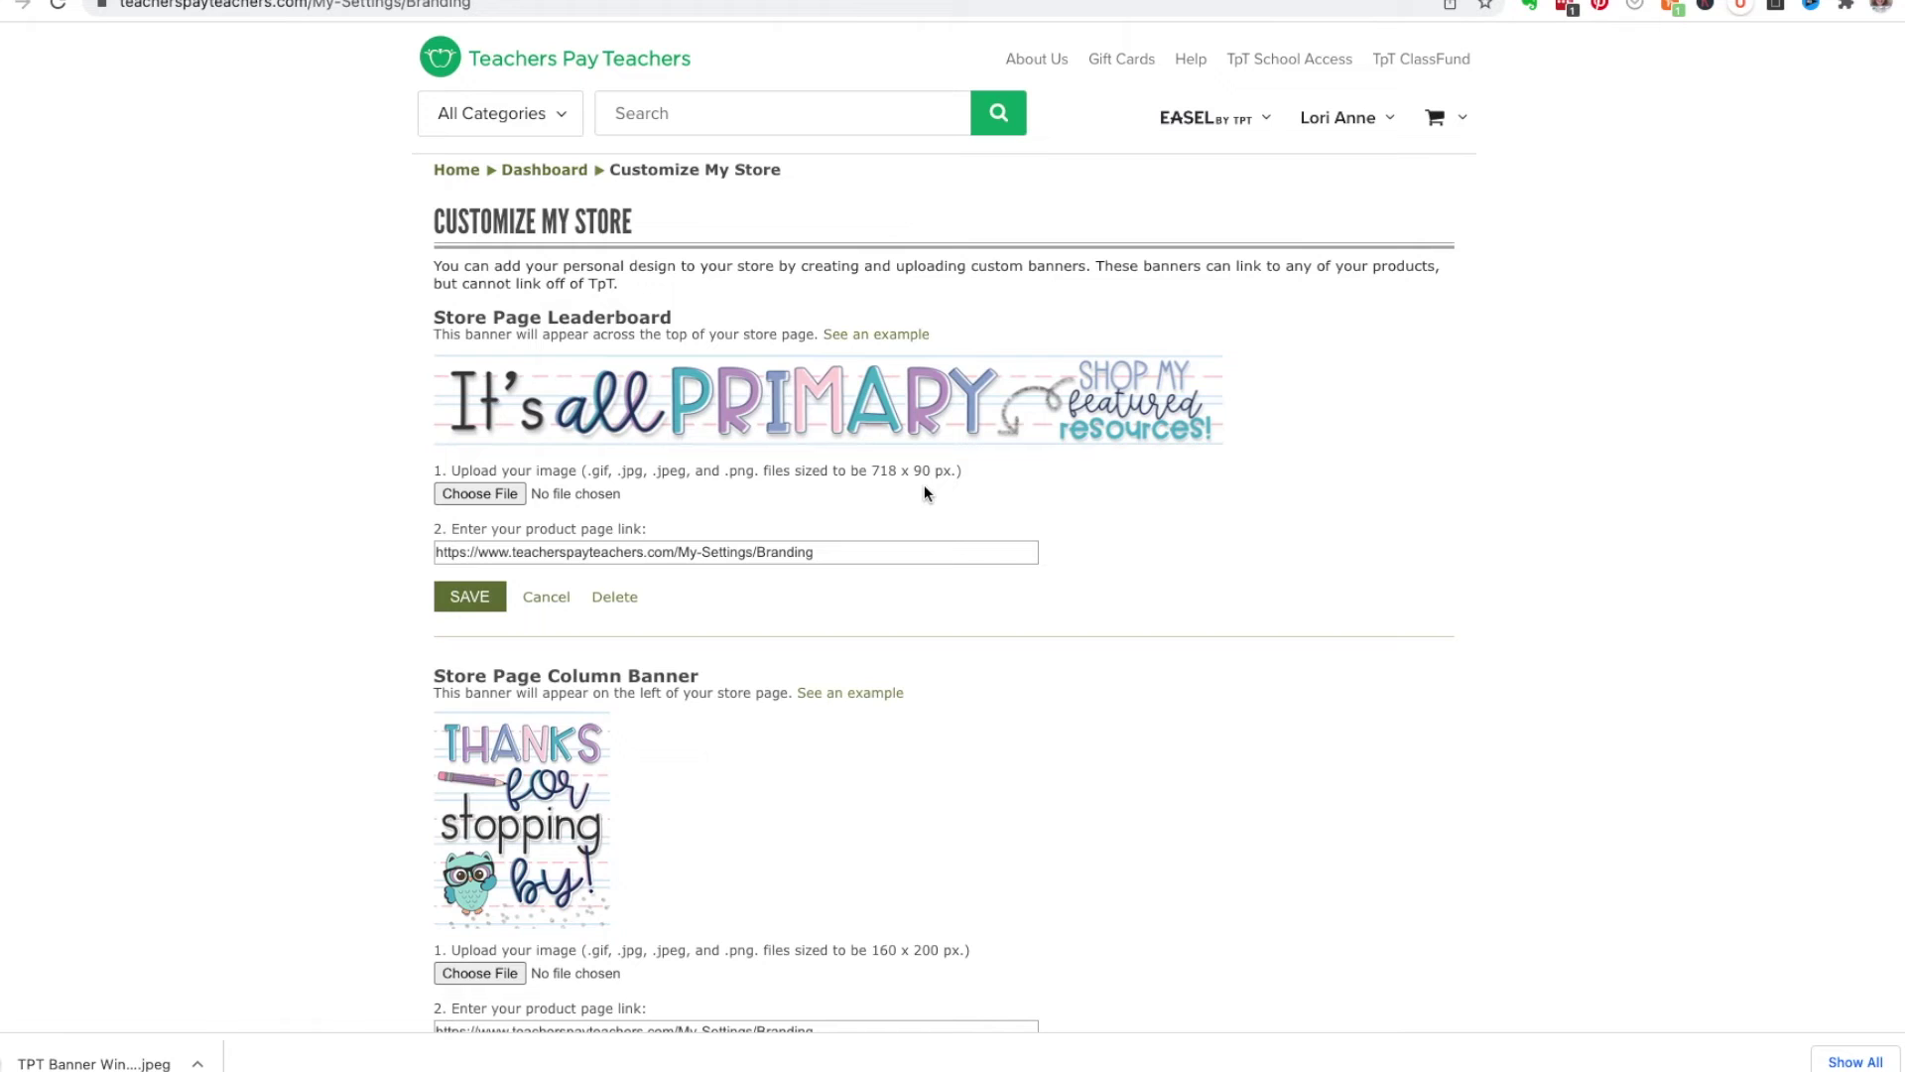
Choose TPT Banner Winter Products.jpeg as the Store Page Leaderboard upload file
click(476, 495)
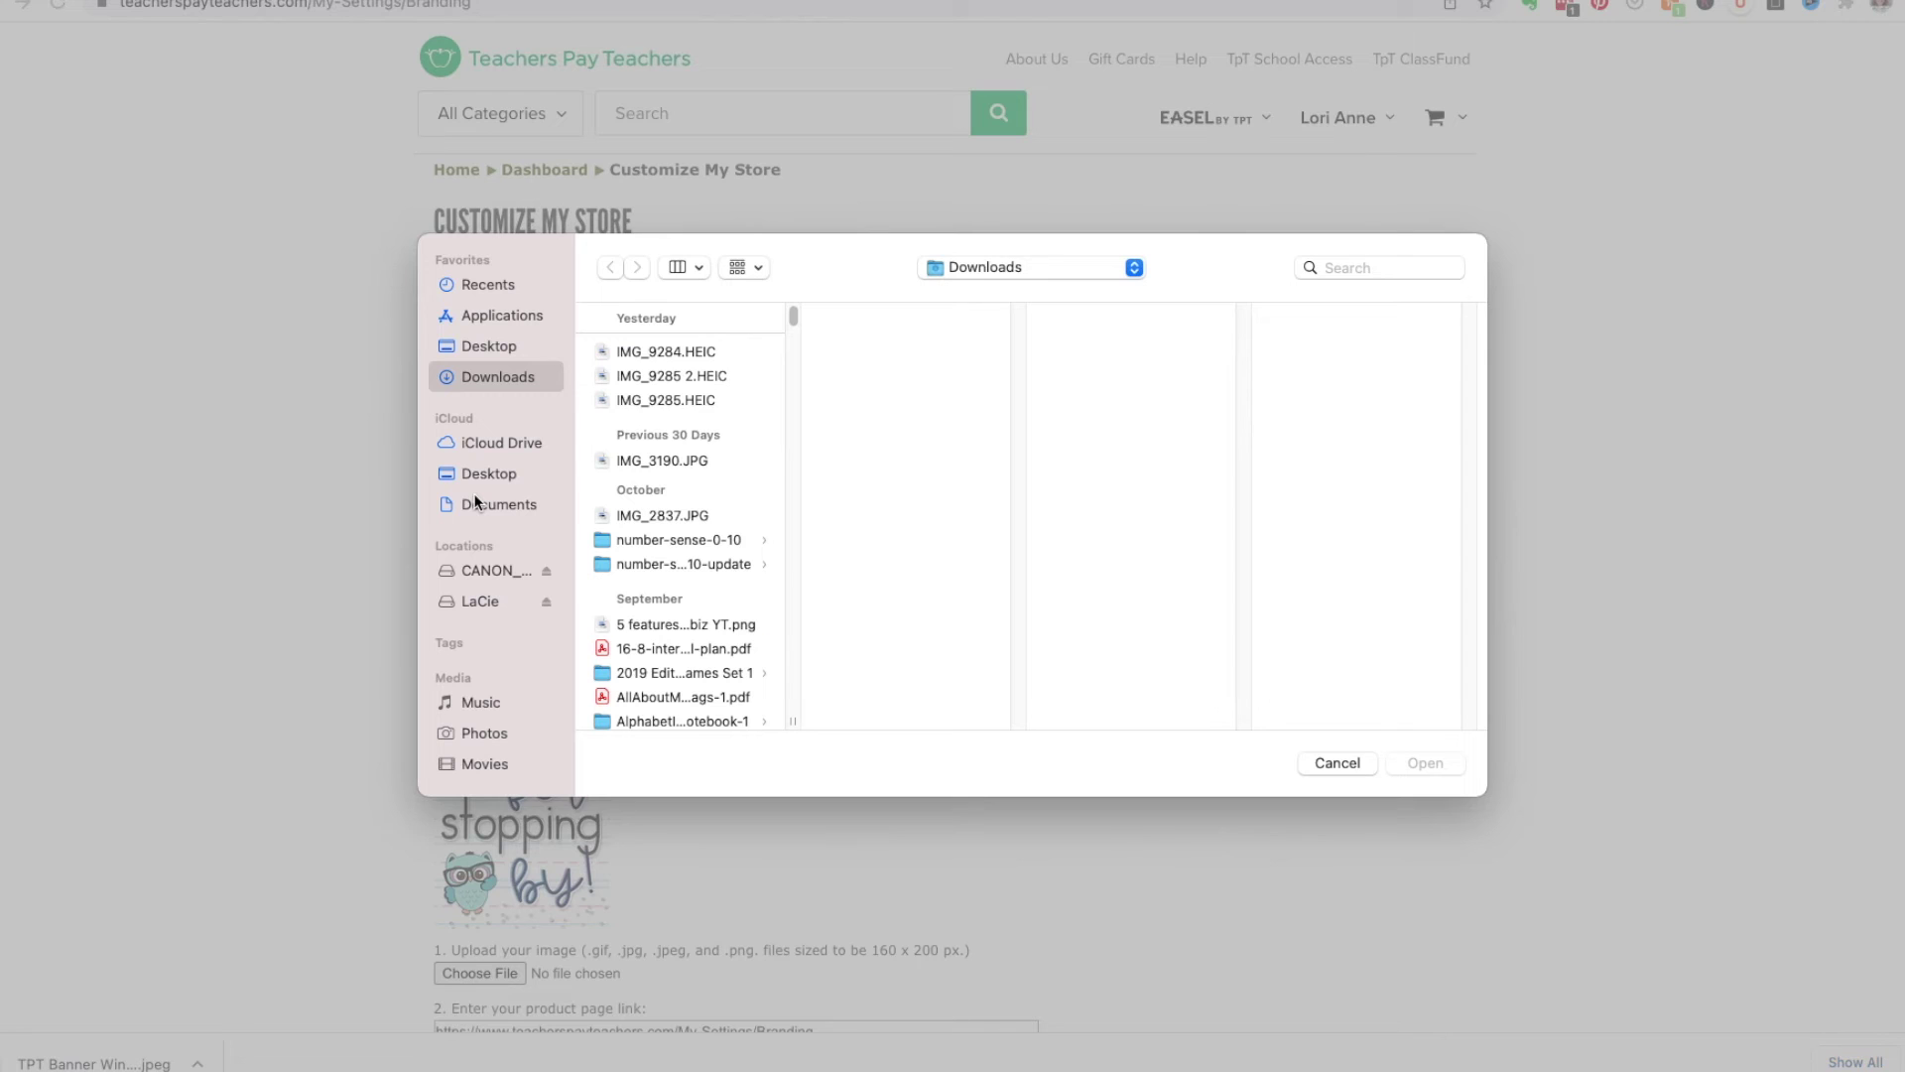
key(super+f)
text(TPT Banner)
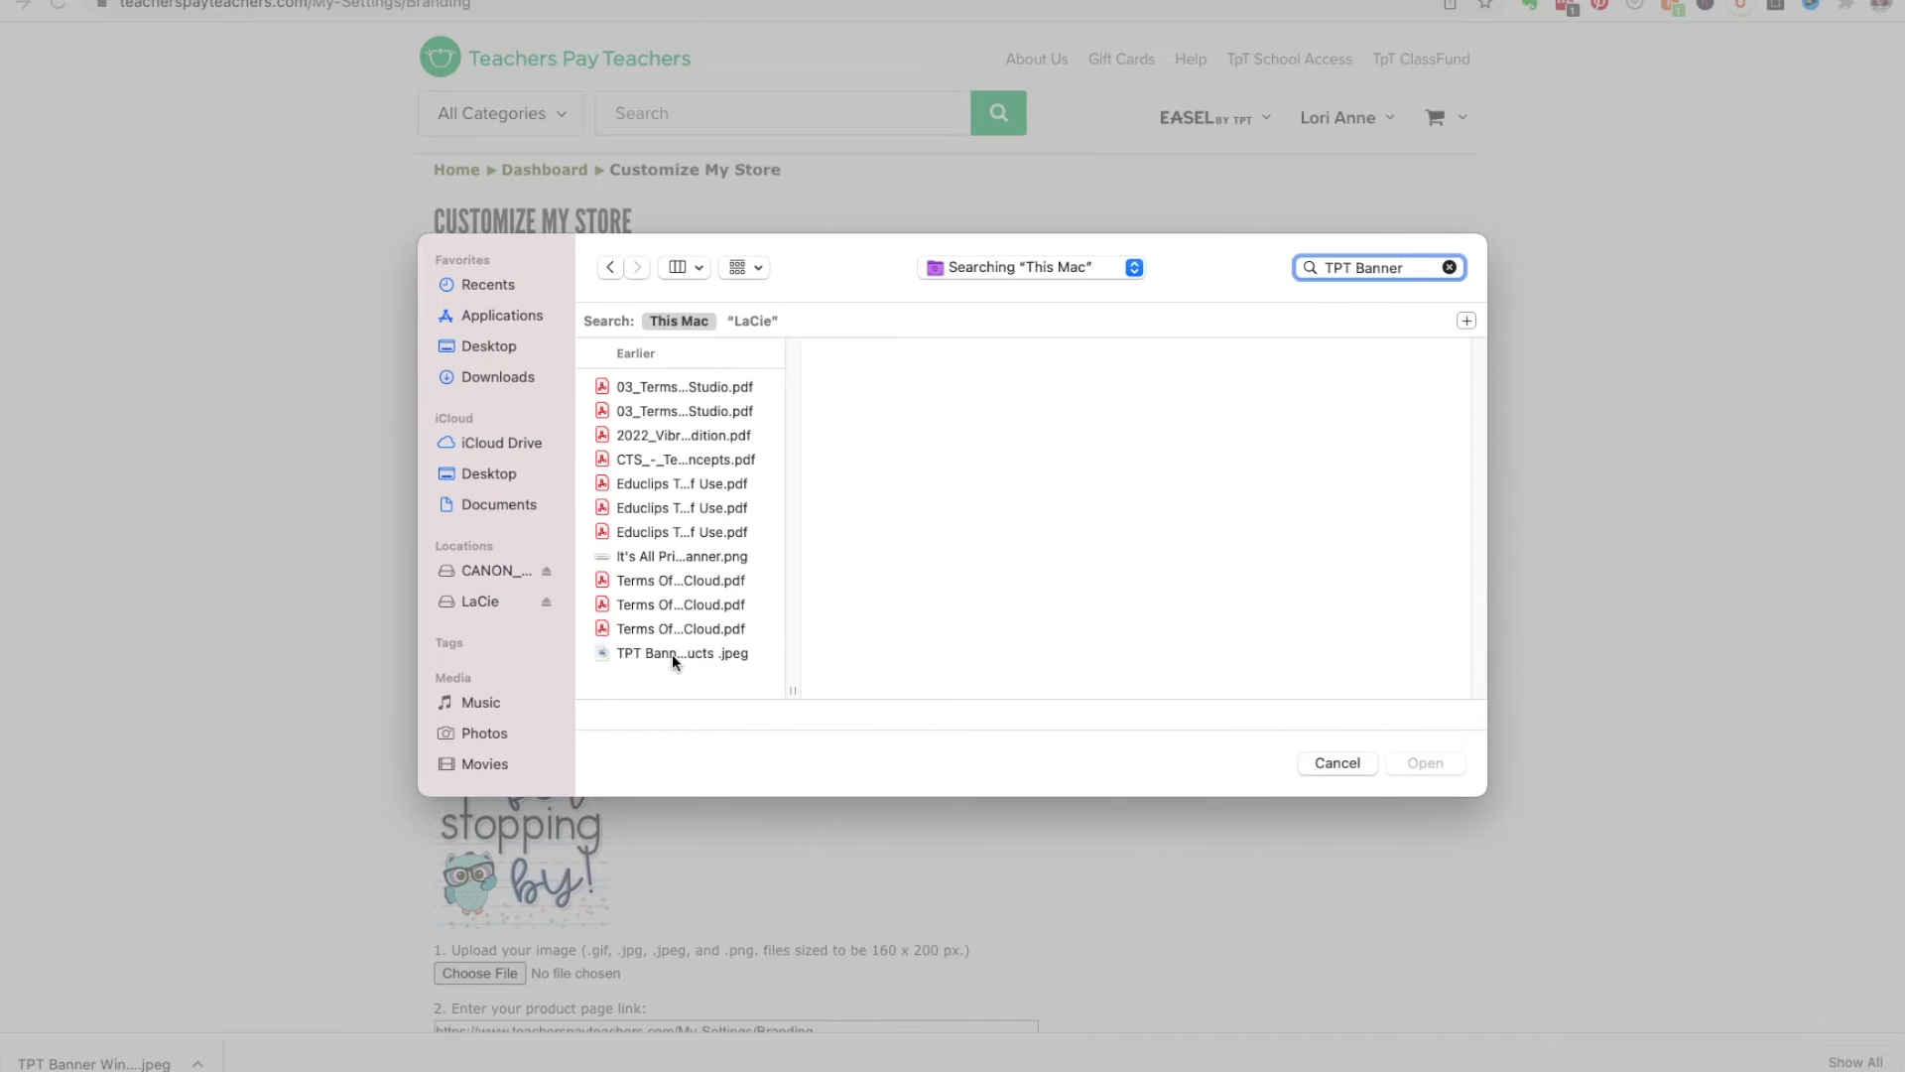
click(673, 655)
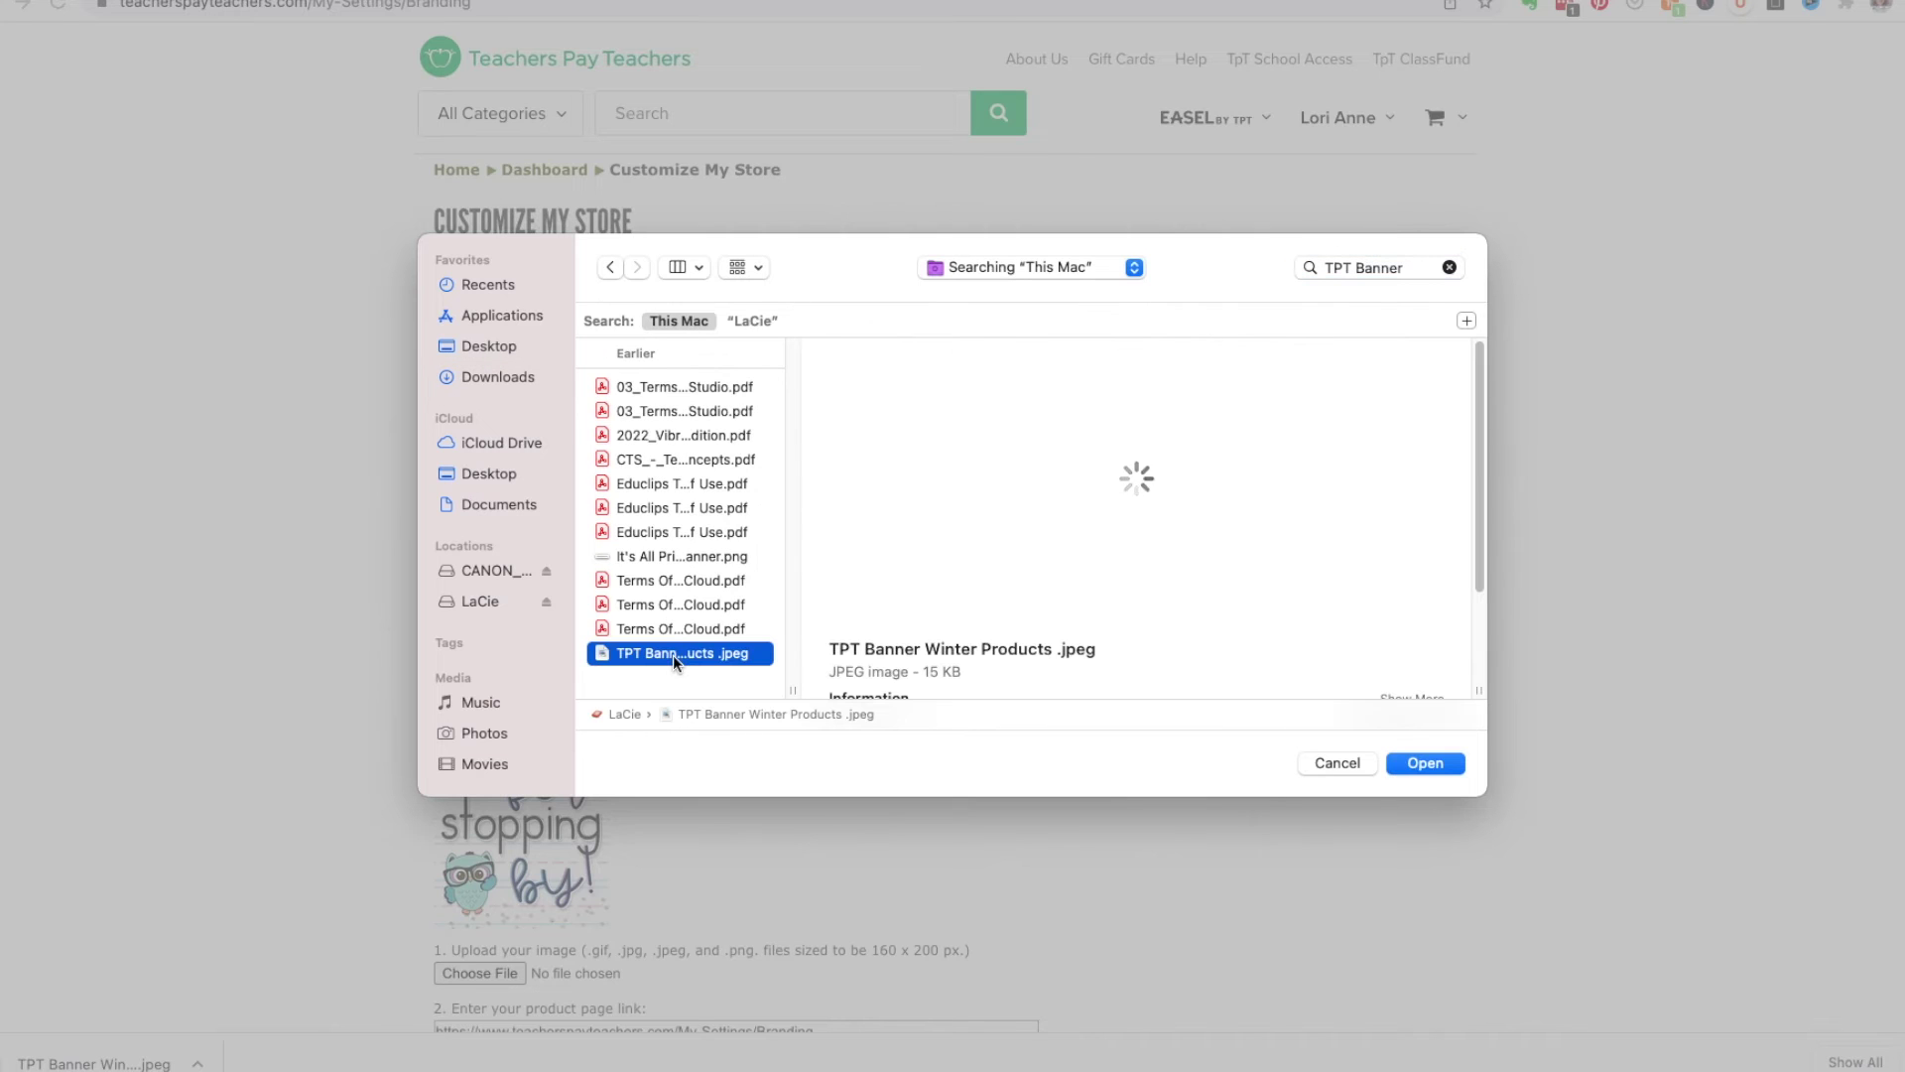
click(1427, 761)
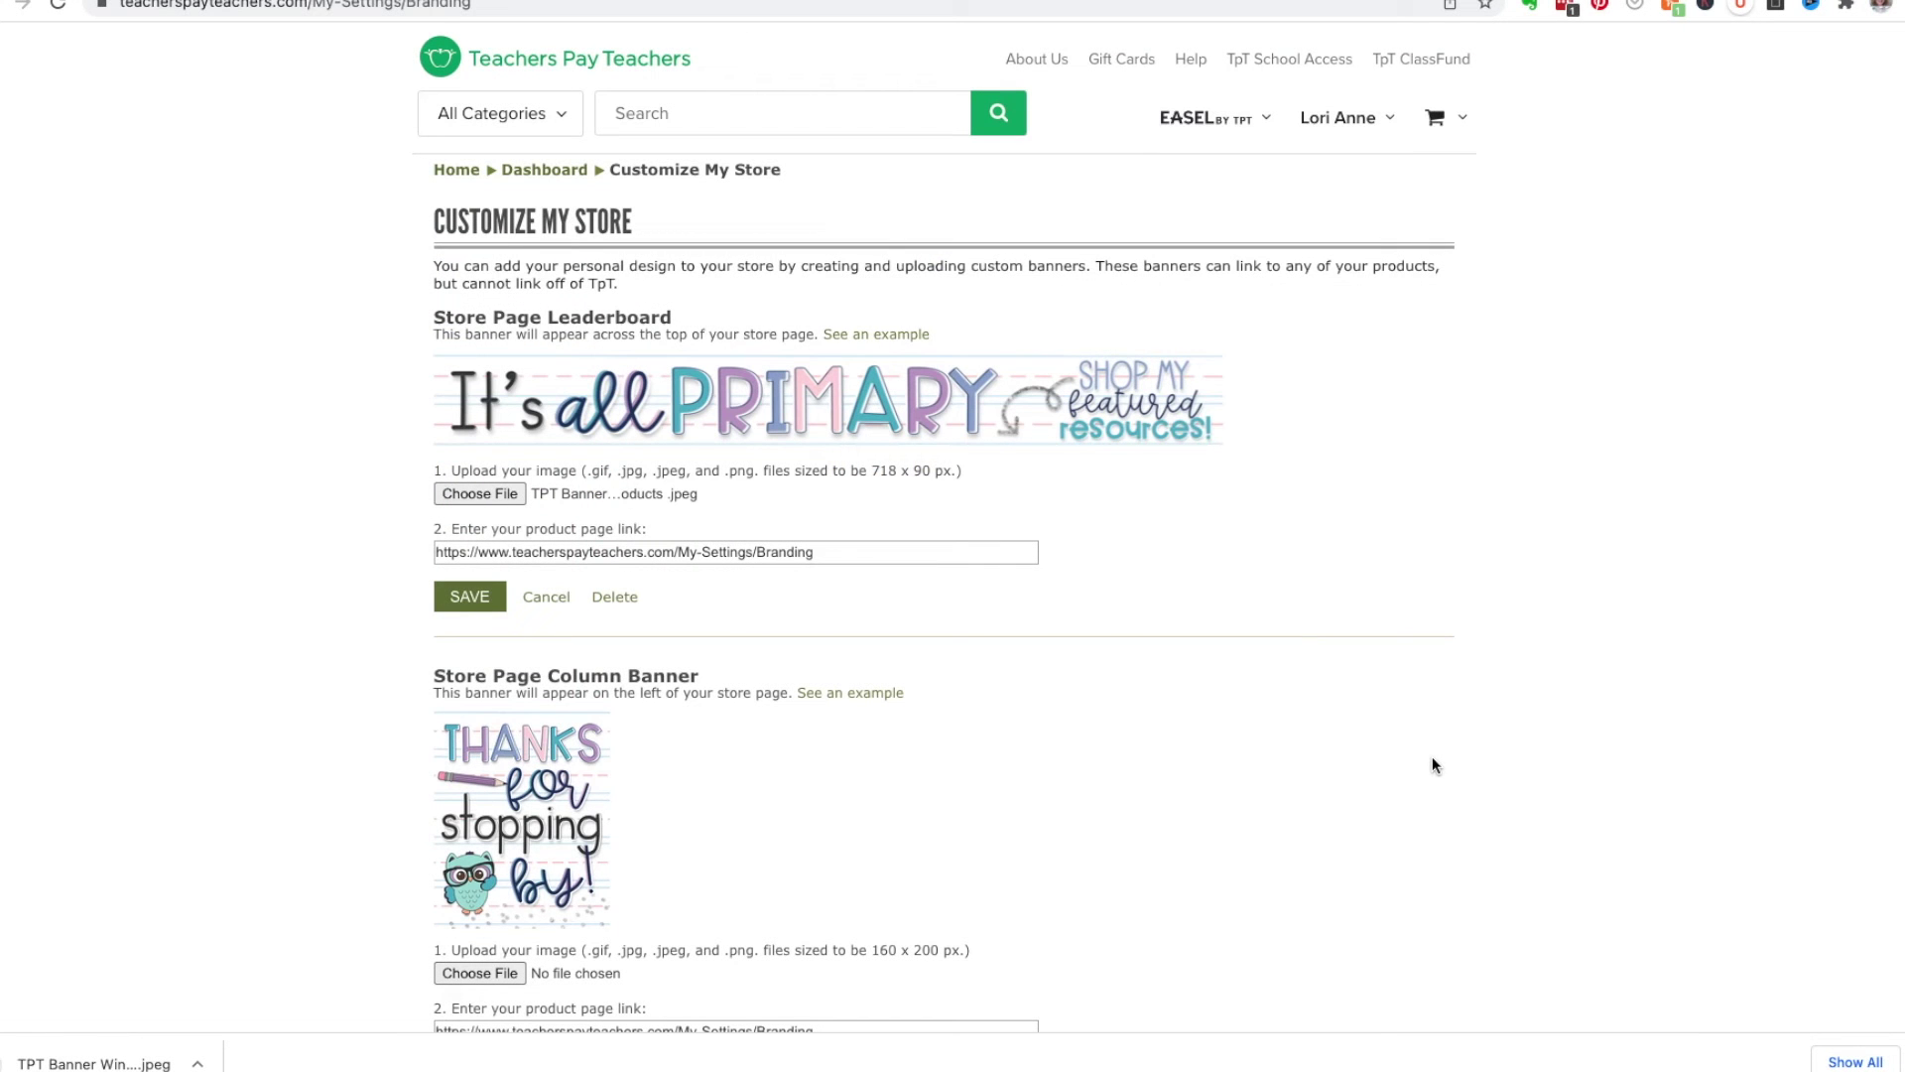